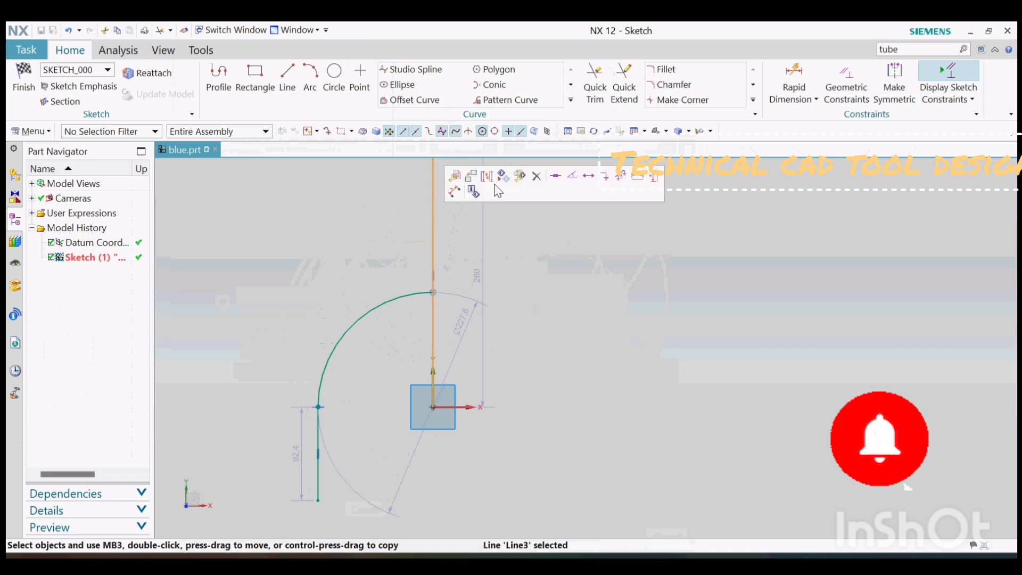
Step: Convert the vertical line running up from the sketch origin to a reference line
{"action": "left_click", "coordinate": [498, 181]}
{"action": "scroll", "coordinate": [451, 317], "scroll_direction": "down", "scroll_amount": 4}
{"action": "scroll", "coordinate": [373, 397], "scroll_direction": "up", "scroll_amount": 6}
{"action": "scroll", "coordinate": [360, 416], "scroll_direction": "down", "scroll_amount": 1}
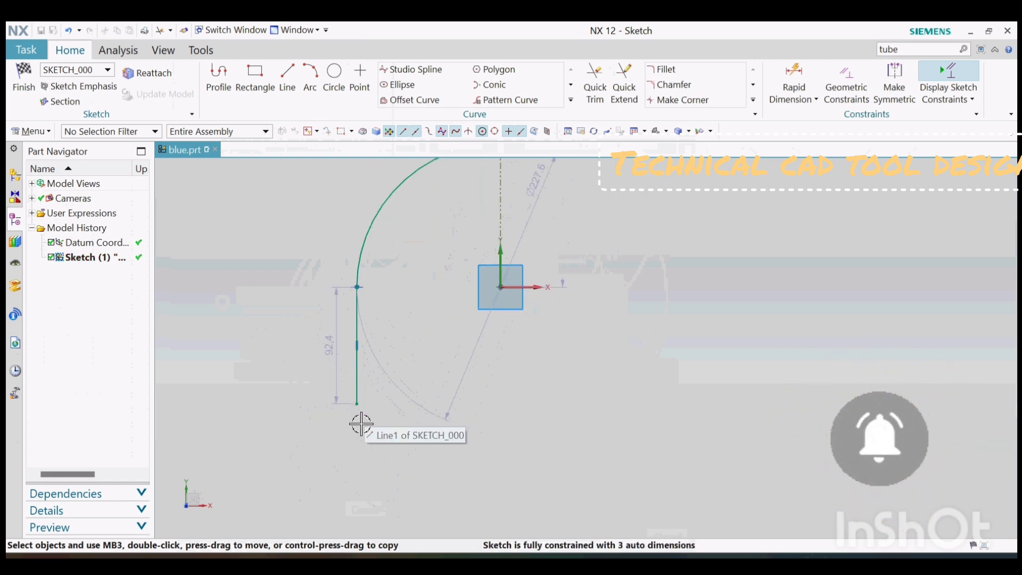
Step: Shorten the straight vertical segment below the arc to about 62.4 mm and finish the sketch
{"action": "left_click_drag", "start_coordinate": [358, 405], "coordinate": [363, 369]}
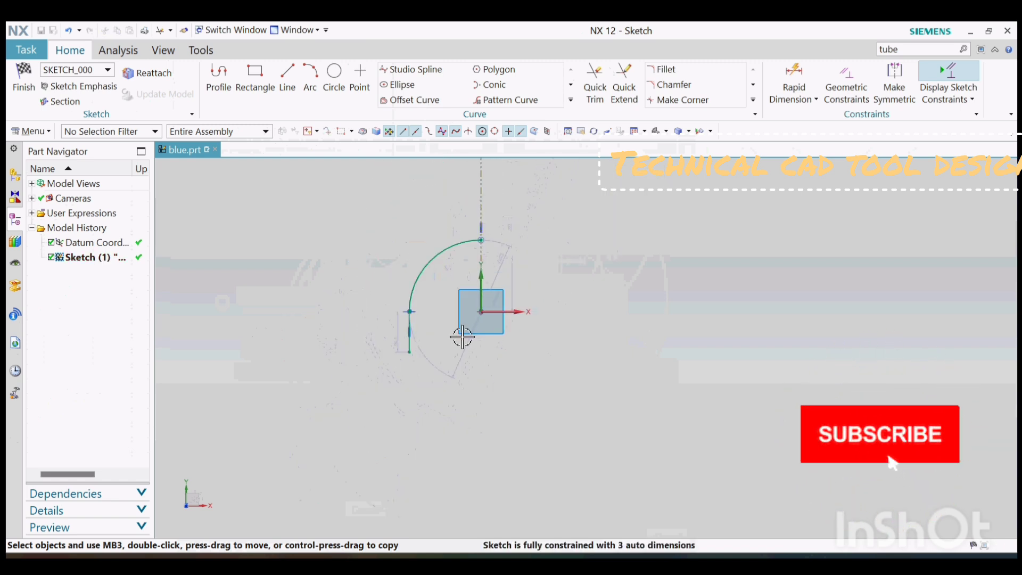
{"action": "scroll", "coordinate": [462, 337], "scroll_direction": "up", "scroll_amount": 3}
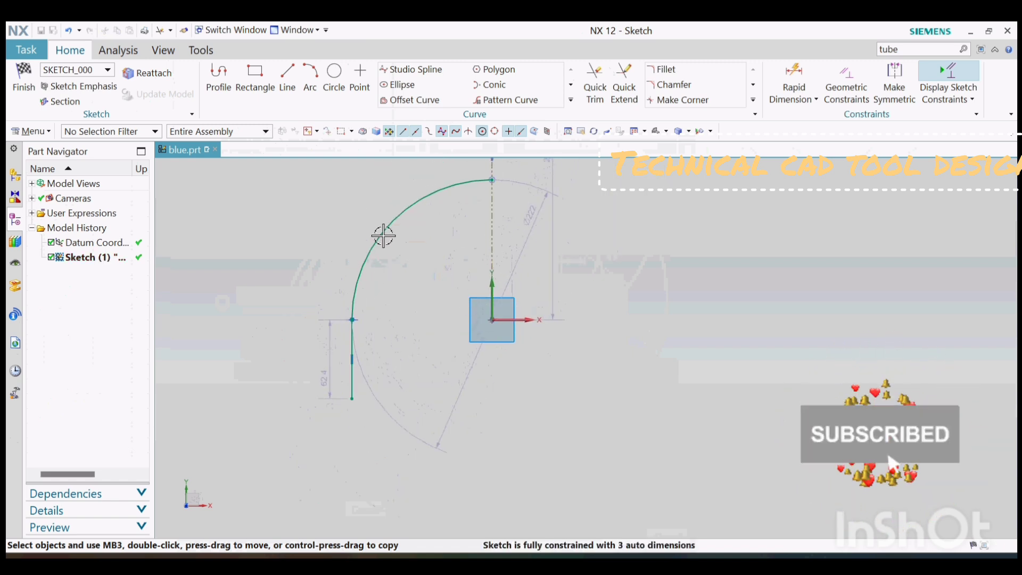
{"action": "left_click", "coordinate": [24, 93]}
Step: Extrude the open arc-and-line profile from 0 to 20 mm
{"action": "left_click", "coordinate": [376, 320]}
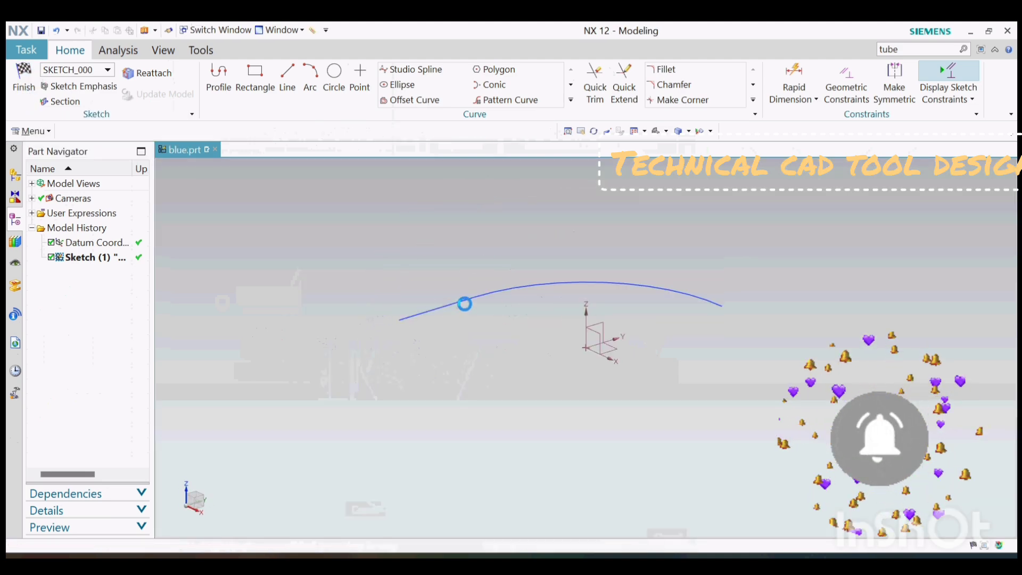
{"action": "mouse_move", "coordinate": [526, 275]}
{"action": "left_mouse_down"}
{"action": "mouse_move", "coordinate": [526, 261]}
{"action": "mouse_move", "coordinate": [526, 274]}
{"action": "left_mouse_up"}
{"action": "double_click", "coordinate": [318, 230]}
{"action": "type", "text": "1"}
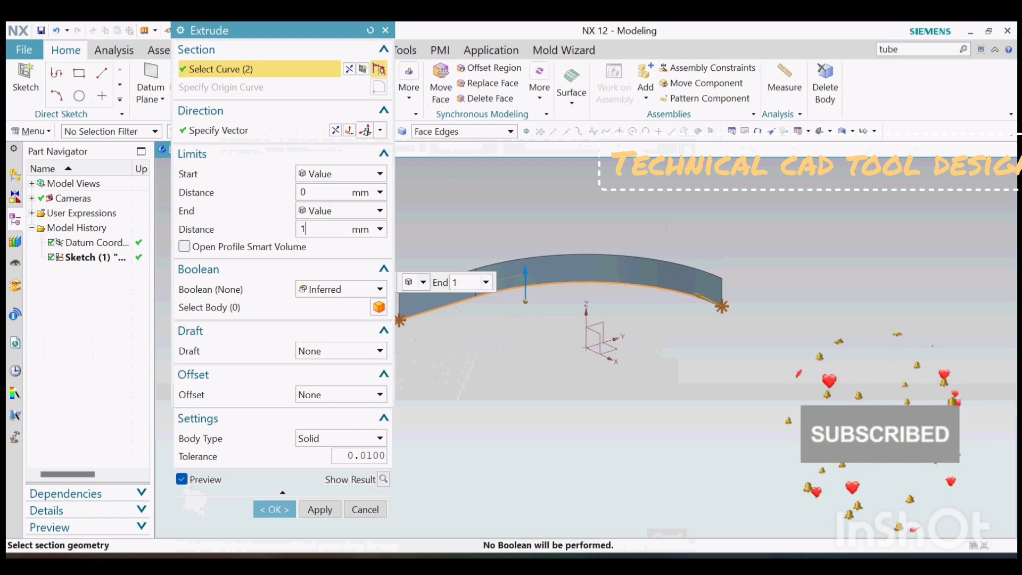
{"action": "type", "text": "0"}
{"action": "key", "text": "Return"}
{"action": "type", "text": "20"}
{"action": "key", "text": "Return"}
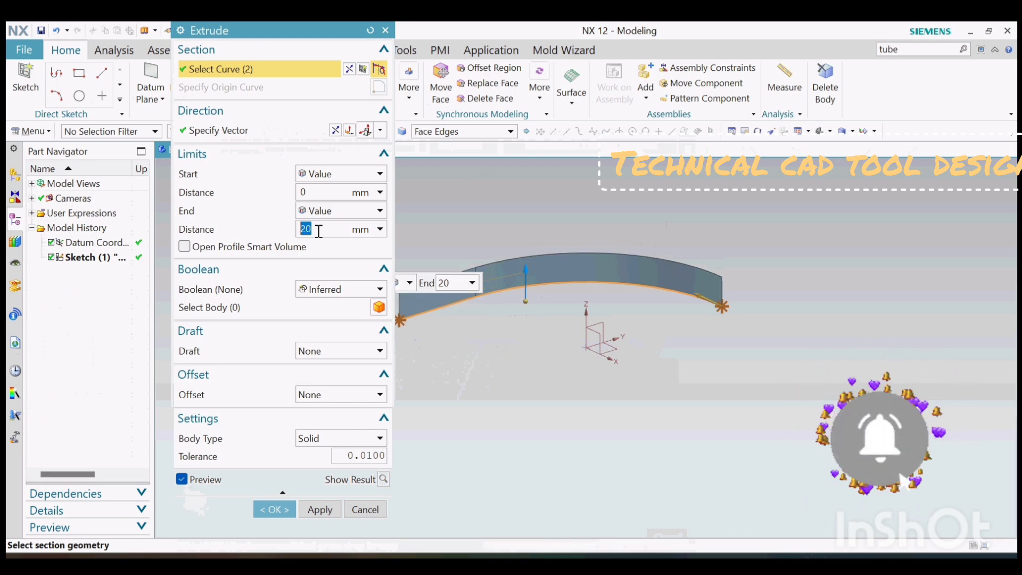
{"action": "left_click", "coordinate": [274, 509]}
{"action": "middle_click_drag", "start_coordinate": [437, 341], "coordinate": [478, 361]}
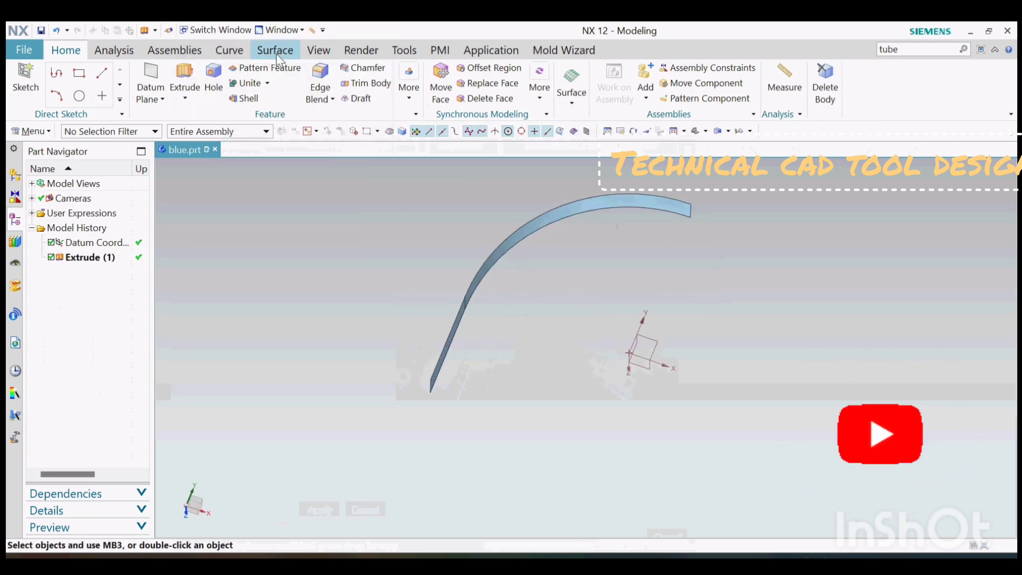
{"action": "left_click", "coordinate": [331, 99]}
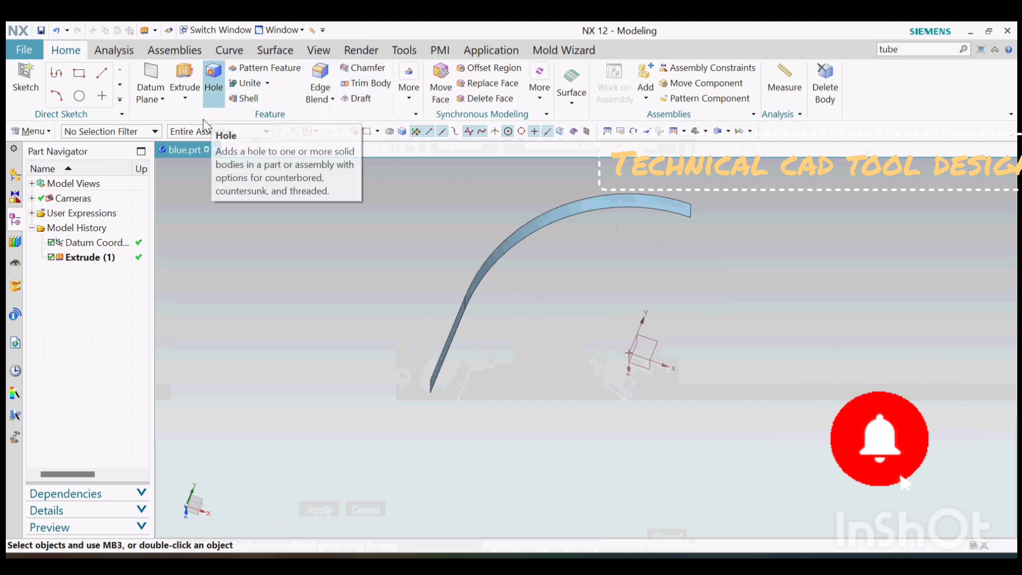
{"action": "left_click", "coordinate": [234, 102]}
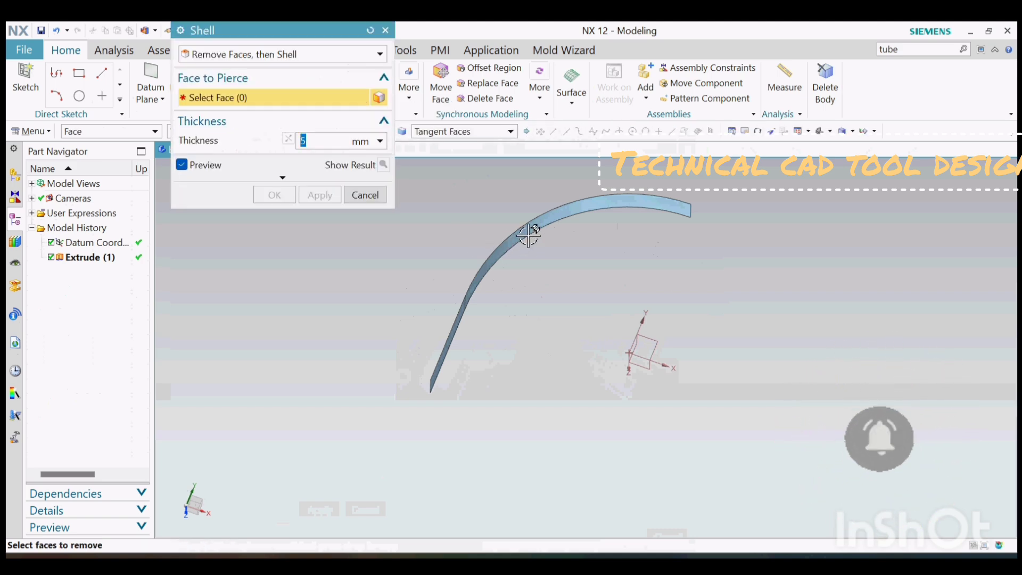
{"action": "left_click", "coordinate": [239, 54]}
{"action": "left_click", "coordinate": [239, 68]}
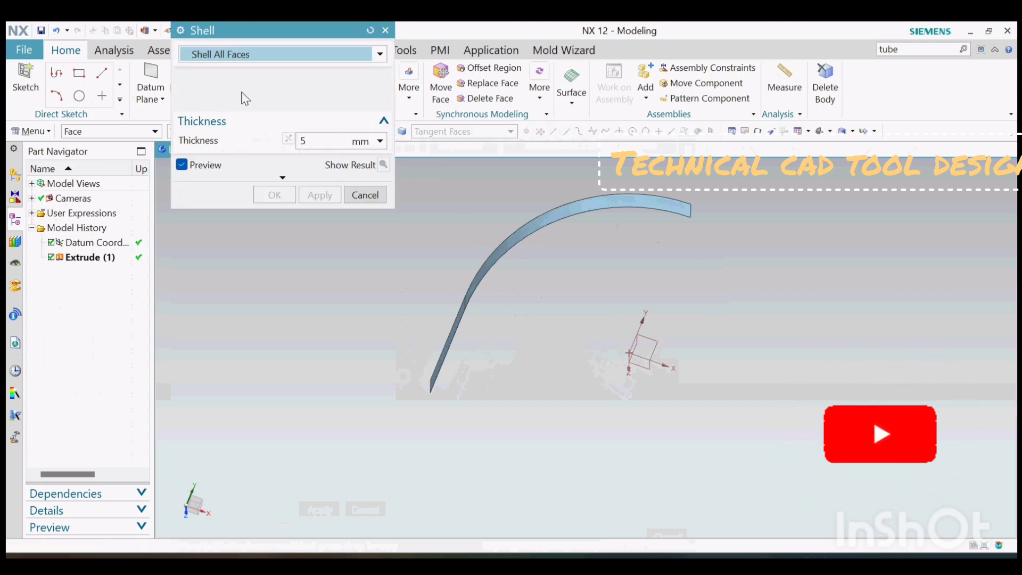
{"action": "left_click", "coordinate": [283, 178]}
{"action": "left_click", "coordinate": [246, 164]}
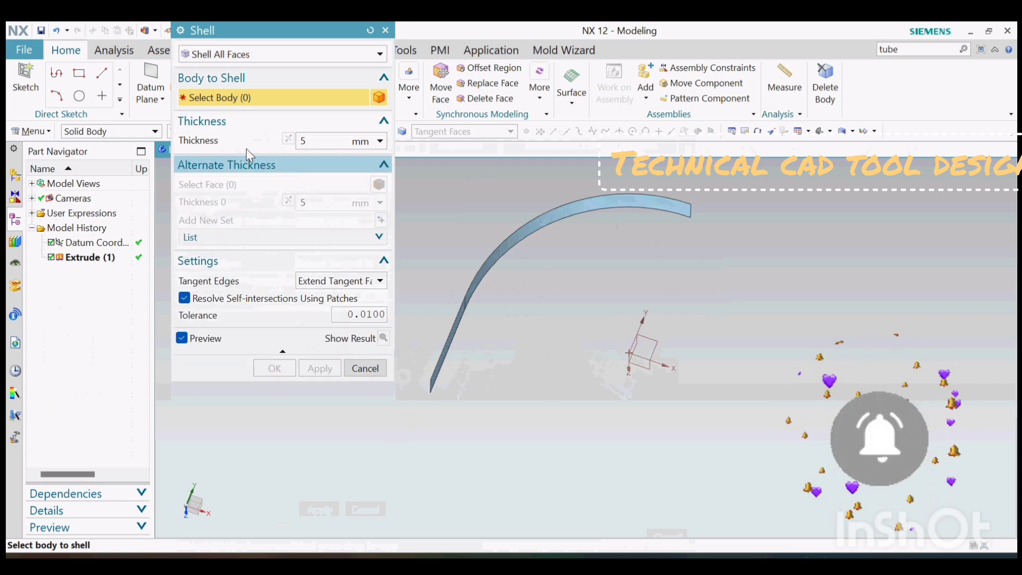
{"action": "left_click", "coordinate": [214, 55]}
{"action": "left_click", "coordinate": [376, 53]}
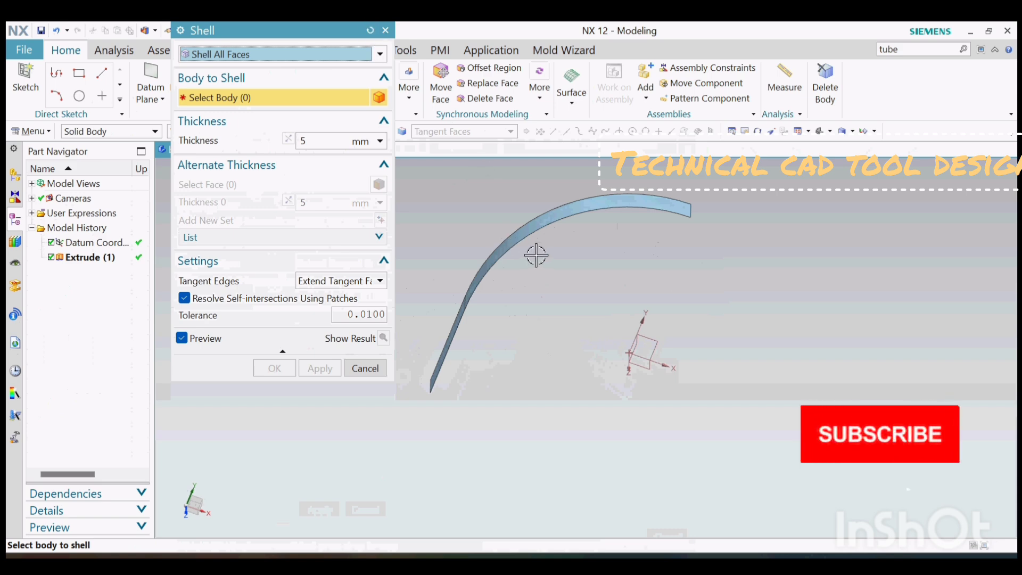
{"action": "left_click", "coordinate": [384, 31]}
{"action": "left_click", "coordinate": [487, 79]}
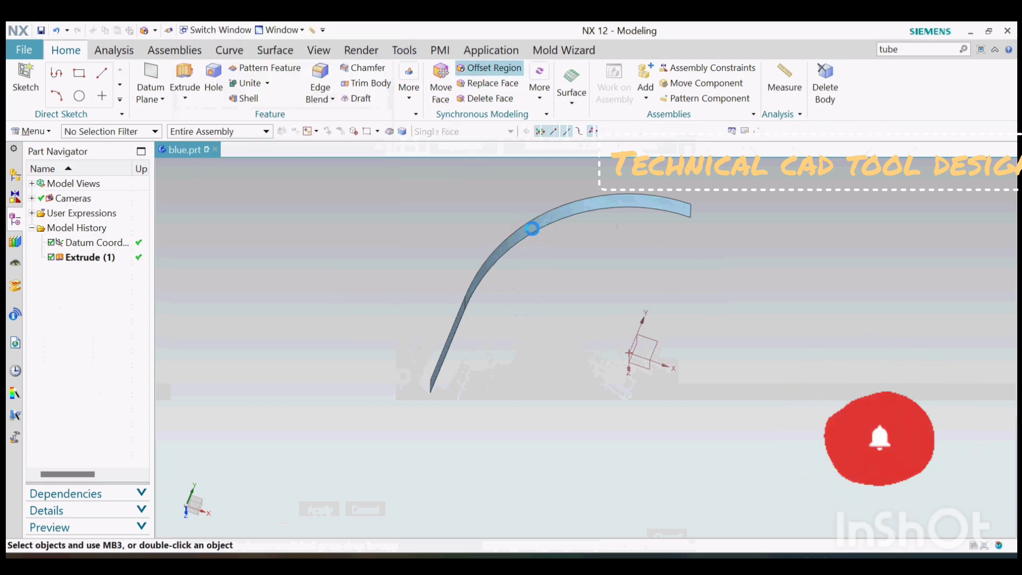
{"action": "left_click", "coordinate": [527, 226]}
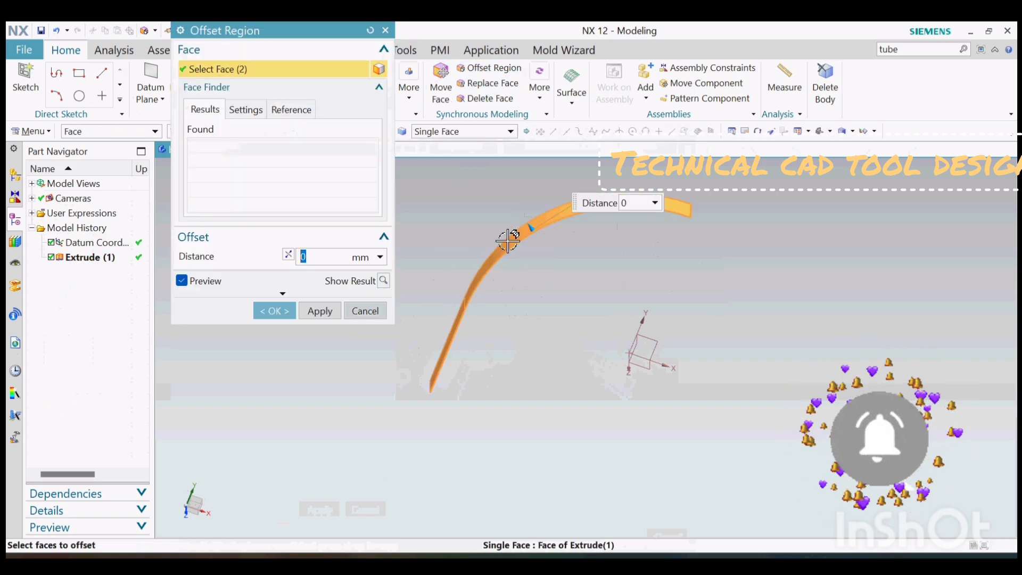
{"action": "type", "text": "7"}
{"action": "key", "text": "Return"}
{"action": "left_click", "coordinate": [365, 310]}
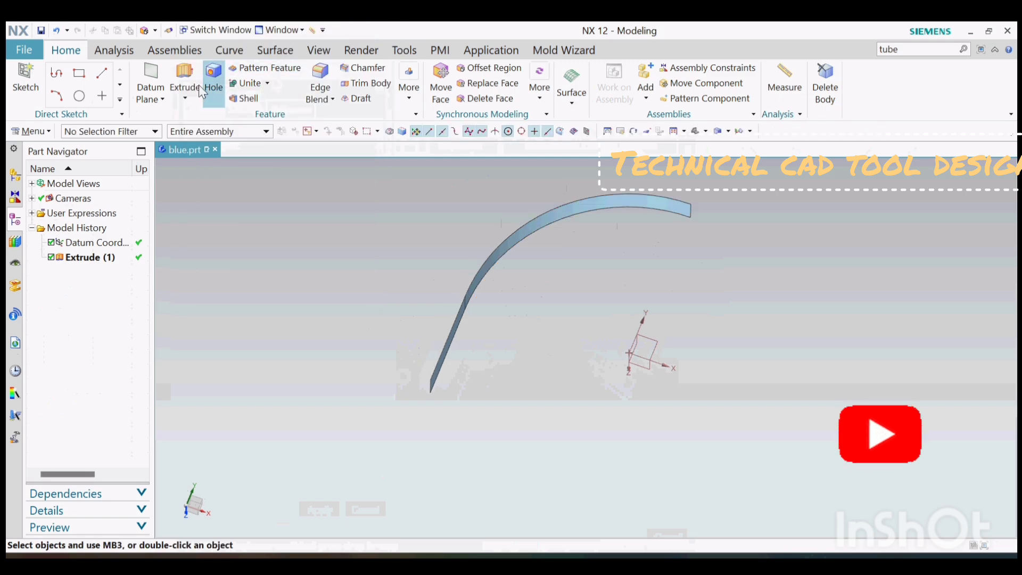
{"action": "left_click", "coordinate": [183, 75]}
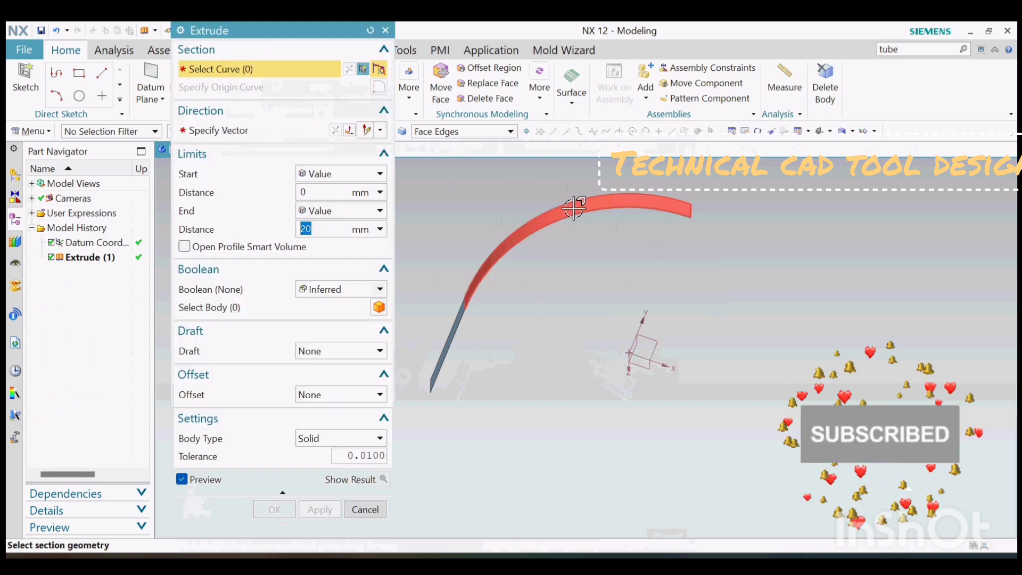
{"action": "left_click", "coordinate": [577, 205]}
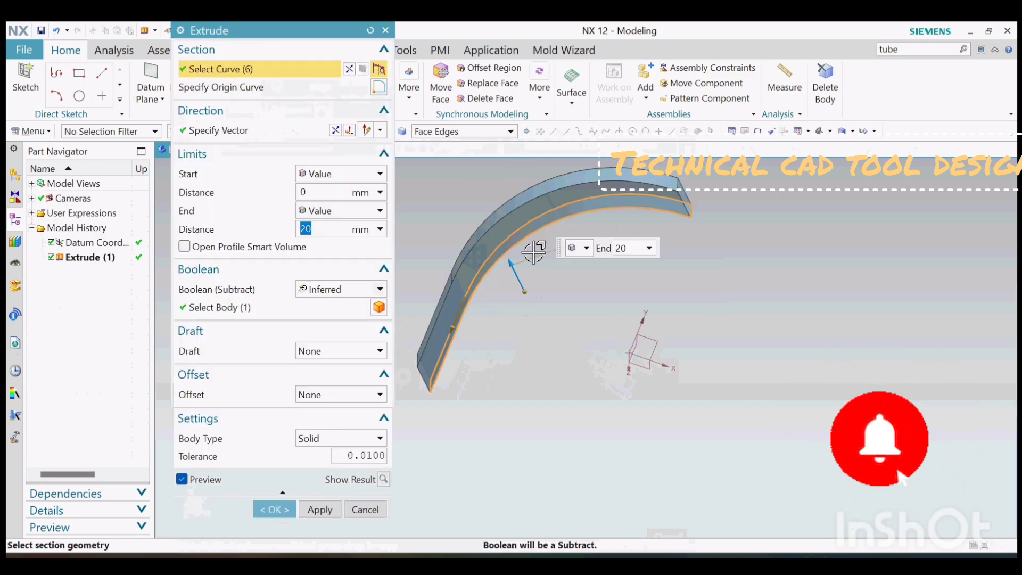
{"action": "middle_click_drag", "start_coordinate": [532, 250], "coordinate": [532, 394]}
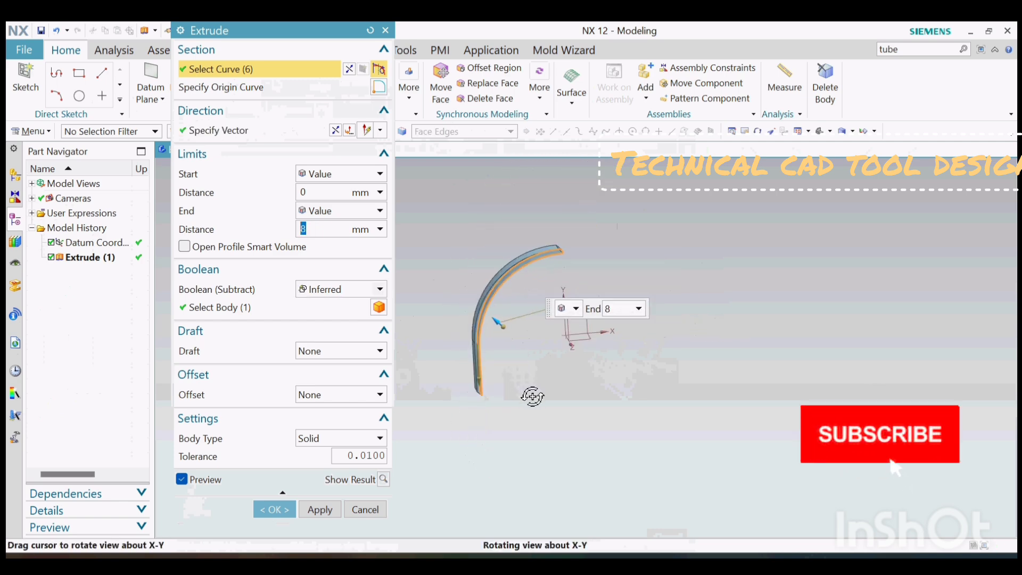
{"action": "left_click", "coordinate": [365, 509]}
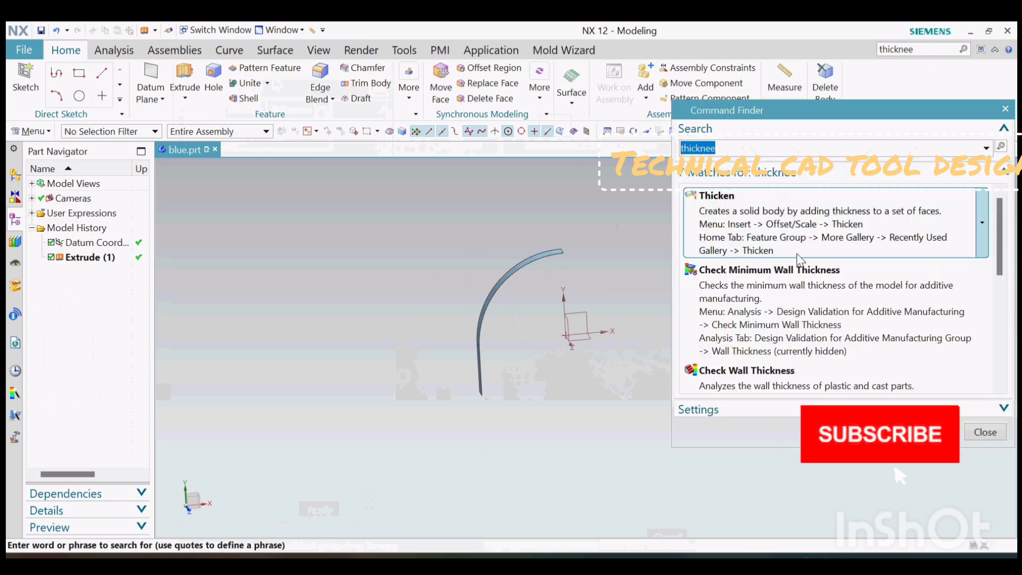
Step: Thicken both faces of the curved sheet with Offset 1 at 0 mm and Offset 2 at 13 mm
{"action": "left_click", "coordinate": [752, 212]}
{"action": "left_click", "coordinate": [489, 320]}
{"action": "scroll", "coordinate": [476, 296], "scroll_direction": "up", "scroll_amount": 3}
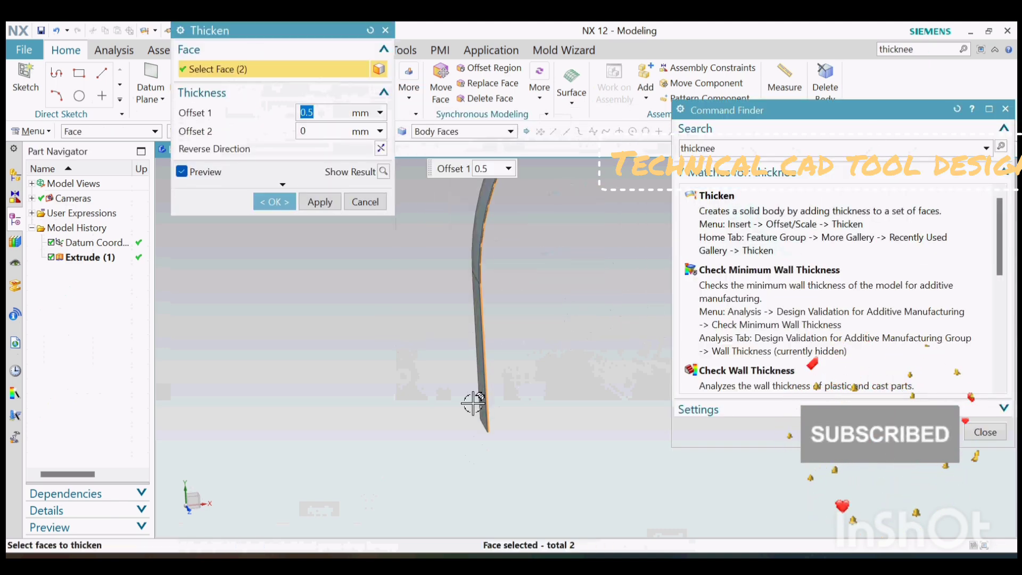
{"action": "scroll", "coordinate": [476, 295], "scroll_direction": "up", "scroll_amount": 3}
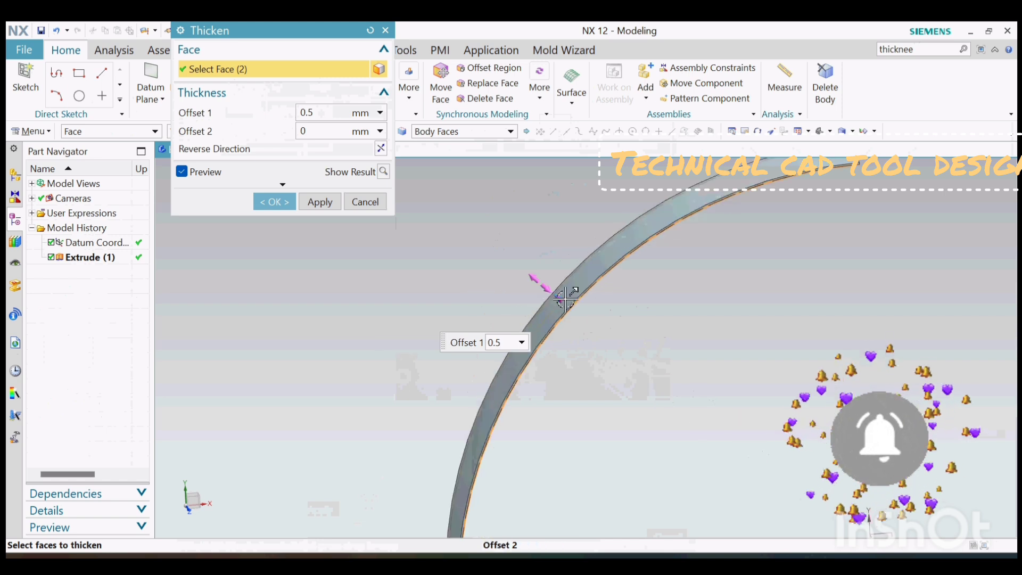
{"action": "left_click_drag", "start_coordinate": [564, 299], "coordinate": [530, 286]}
{"action": "scroll", "coordinate": [503, 279], "scroll_direction": "down", "scroll_amount": 3}
{"action": "mouse_move", "coordinate": [503, 278]}
{"action": "middle_mouse_down"}
{"action": "mouse_move", "coordinate": [497, 303]}
{"action": "mouse_move", "coordinate": [513, 279]}
{"action": "middle_mouse_up"}
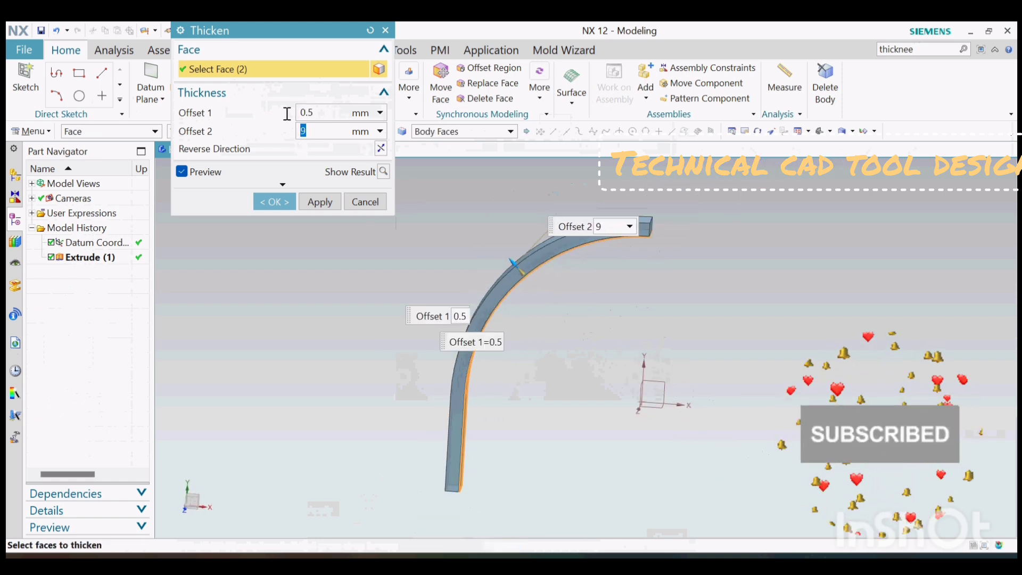
{"action": "type", "text": "0"}
{"action": "mouse_move", "coordinate": [512, 260]}
{"action": "left_mouse_down"}
{"action": "mouse_move", "coordinate": [506, 247]}
{"action": "mouse_move", "coordinate": [514, 252]}
{"action": "left_mouse_up"}
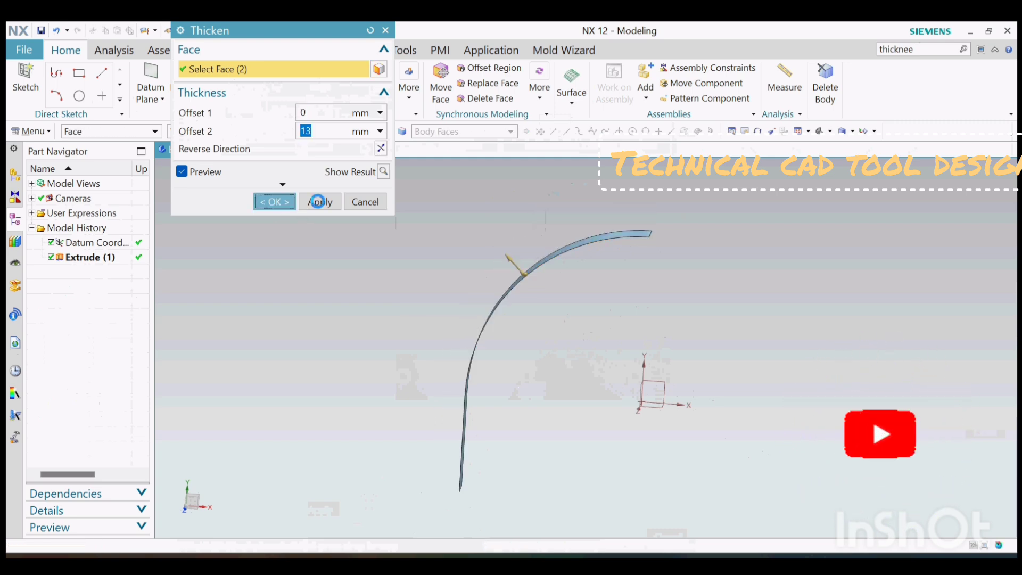
{"action": "left_click", "coordinate": [275, 202]}
Step: Hide the original extruded sheet body, leaving the thickened body displayed
{"action": "middle_click_drag", "start_coordinate": [564, 298], "coordinate": [549, 318]}
{"action": "left_click", "coordinate": [520, 269]}
{"action": "key", "text": "ctrl+b"}
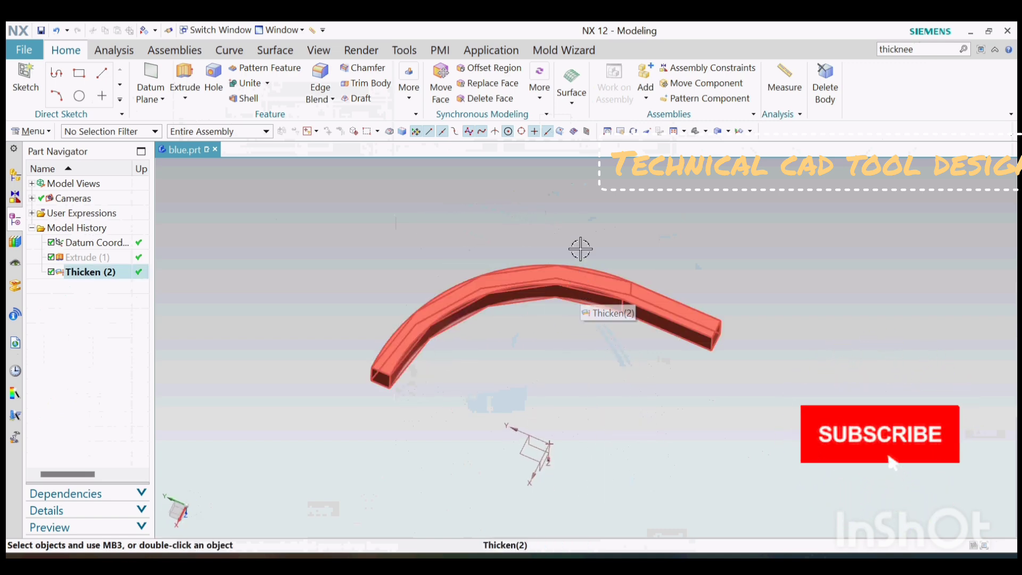
Step: Open a new sketch on the flat side face of the thickened body from within the Extrude command
{"action": "middle_click_drag", "start_coordinate": [580, 248], "coordinate": [495, 330]}
{"action": "left_click", "coordinate": [187, 77]}
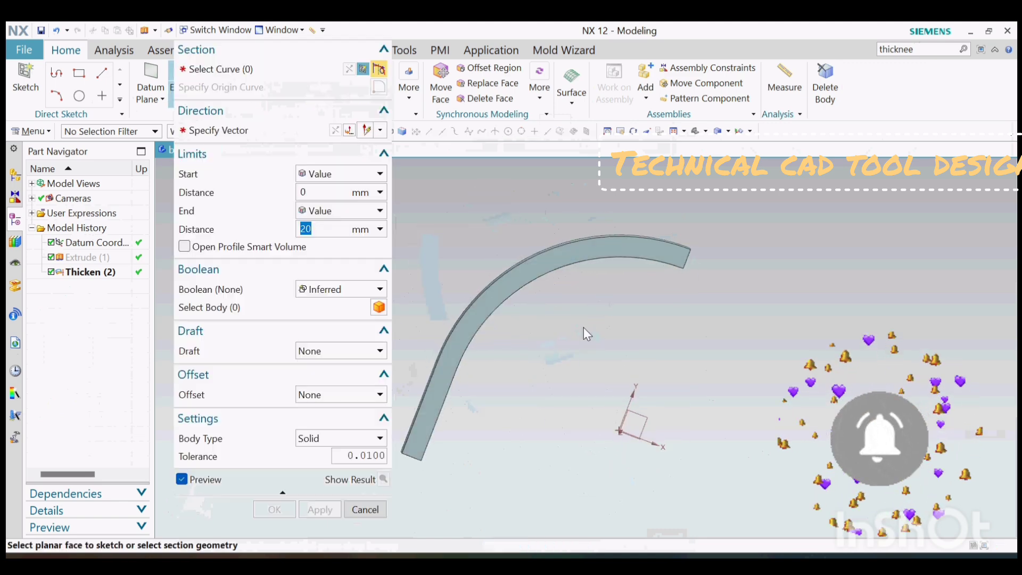
{"action": "left_click", "coordinate": [562, 260]}
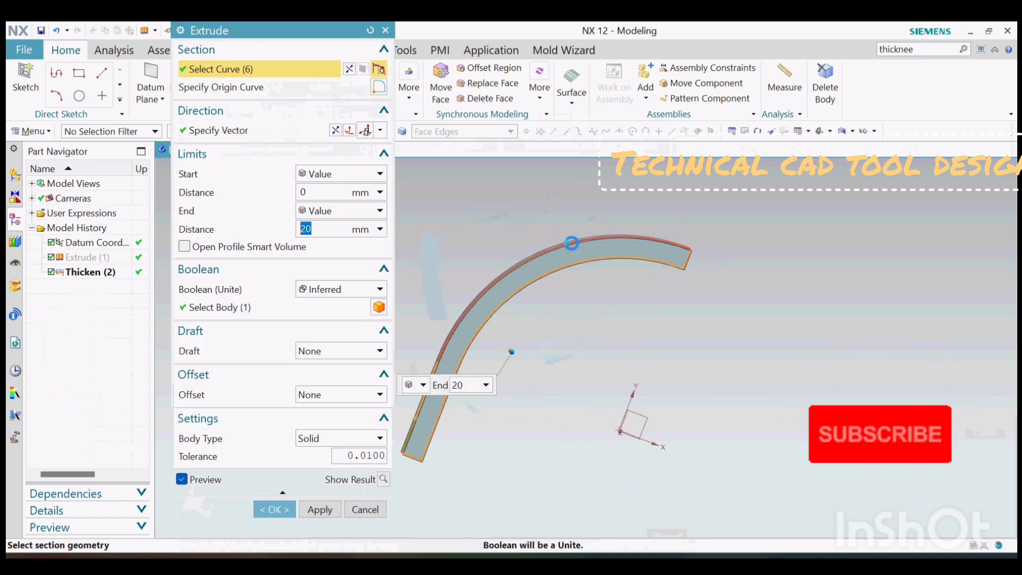
{"action": "left_click", "coordinate": [449, 132]}
{"action": "left_click", "coordinate": [434, 143]}
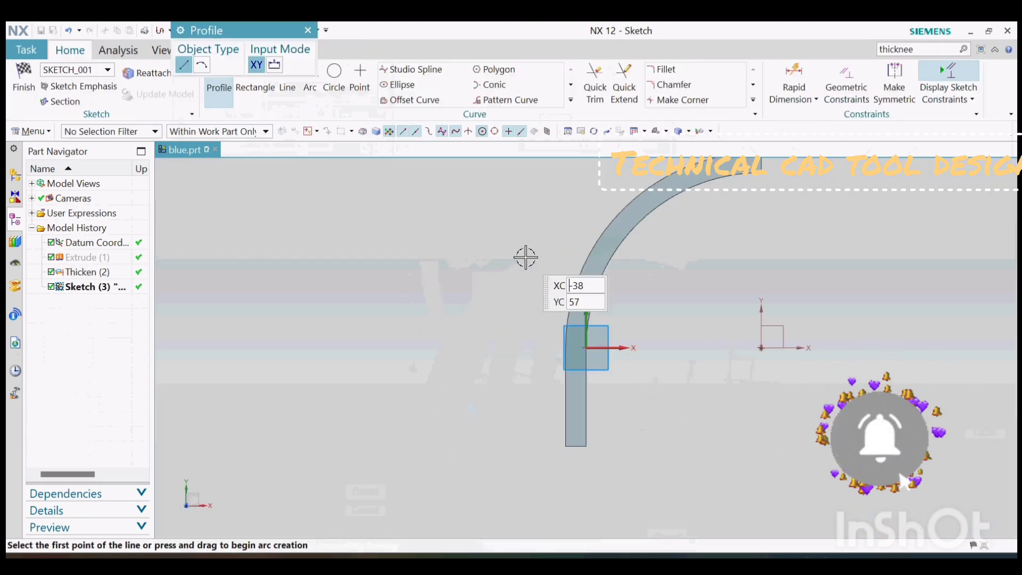
Step: Offset the body's inner arc and inner straight edge by -6 mm with Symmetric Offset turned off, creating one copy
{"action": "left_click", "coordinate": [410, 100]}
{"action": "left_click", "coordinate": [487, 244]}
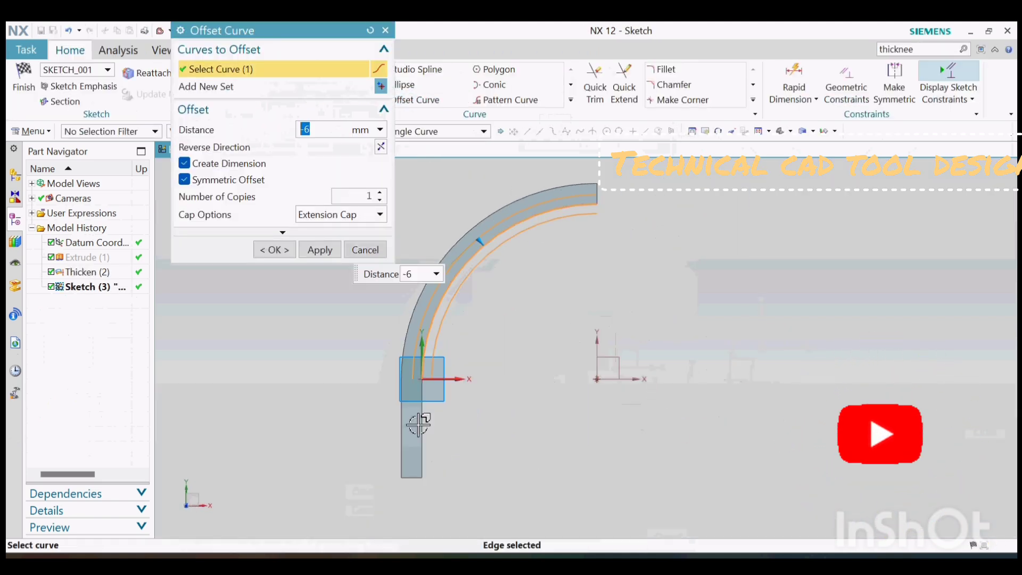
{"action": "left_click", "coordinate": [418, 426]}
{"action": "scroll", "coordinate": [419, 402], "scroll_direction": "up", "scroll_amount": 3}
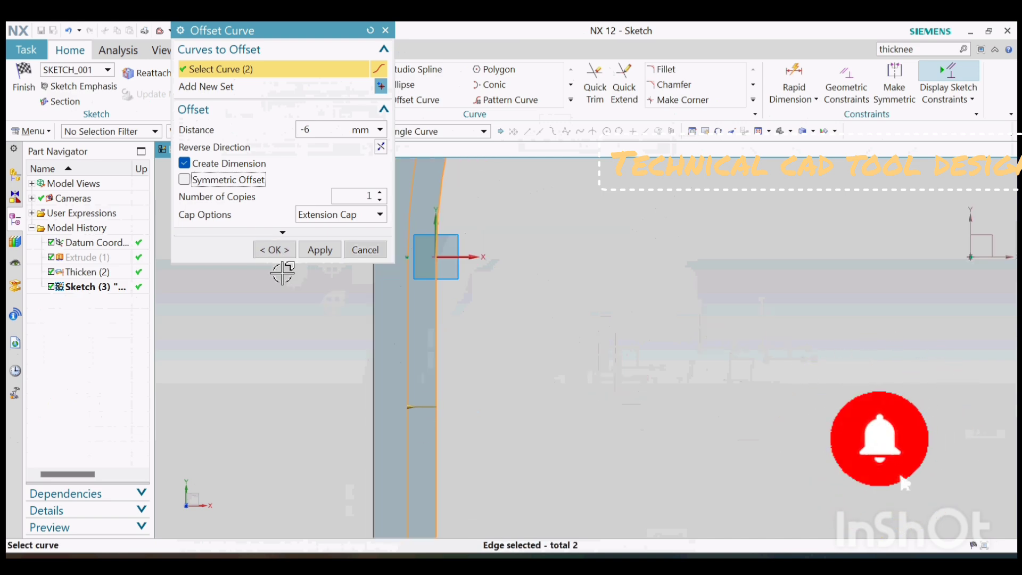
{"action": "left_click", "coordinate": [274, 250]}
{"action": "scroll", "coordinate": [431, 408], "scroll_direction": "down", "scroll_amount": 7}
{"action": "scroll", "coordinate": [500, 175], "scroll_direction": "up", "scroll_amount": 4}
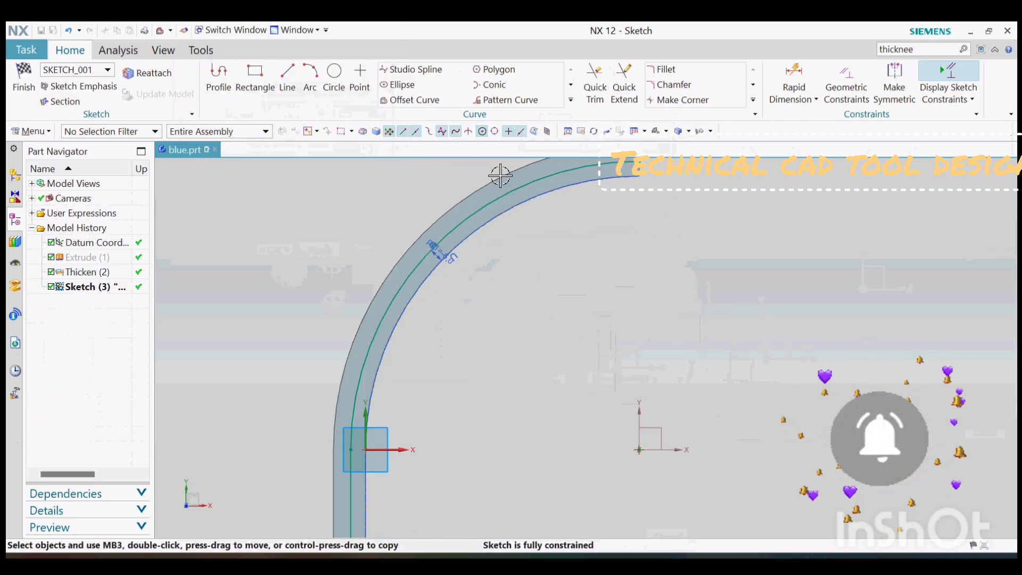
Step: Finish the offset-curve sketch, cancel the extrusion and save the sketch
{"action": "left_click", "coordinate": [30, 96]}
{"action": "left_click", "coordinate": [365, 491]}
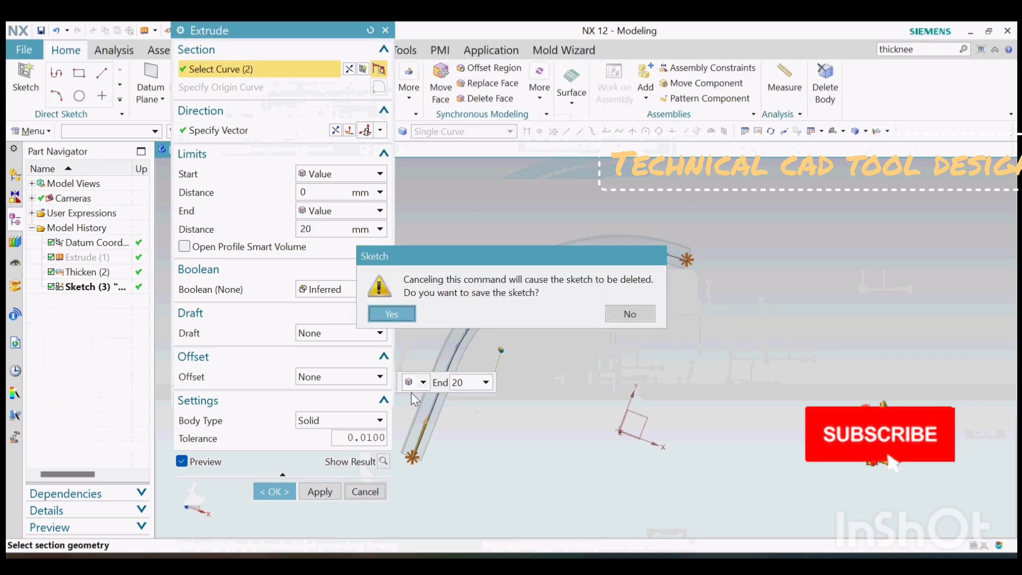
{"action": "left_click", "coordinate": [393, 314]}
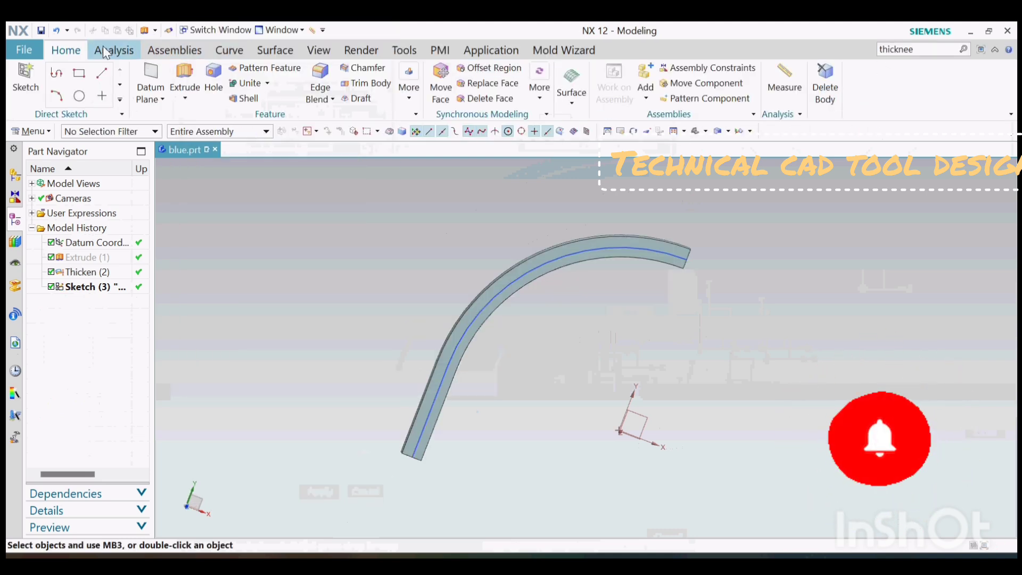
Step: Create a tube along the offset curve on the side face of the thickened body
{"action": "left_click", "coordinate": [275, 51]}
{"action": "left_click", "coordinate": [701, 85]}
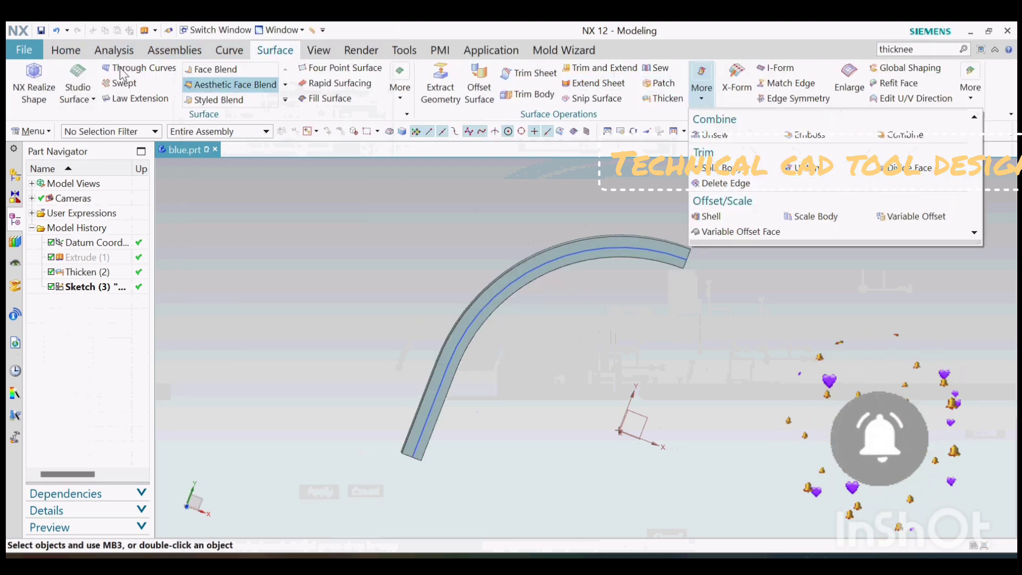
{"action": "left_click", "coordinate": [66, 50]}
{"action": "left_click", "coordinate": [571, 85]}
{"action": "left_click", "coordinate": [704, 144]}
{"action": "left_click", "coordinate": [703, 246]}
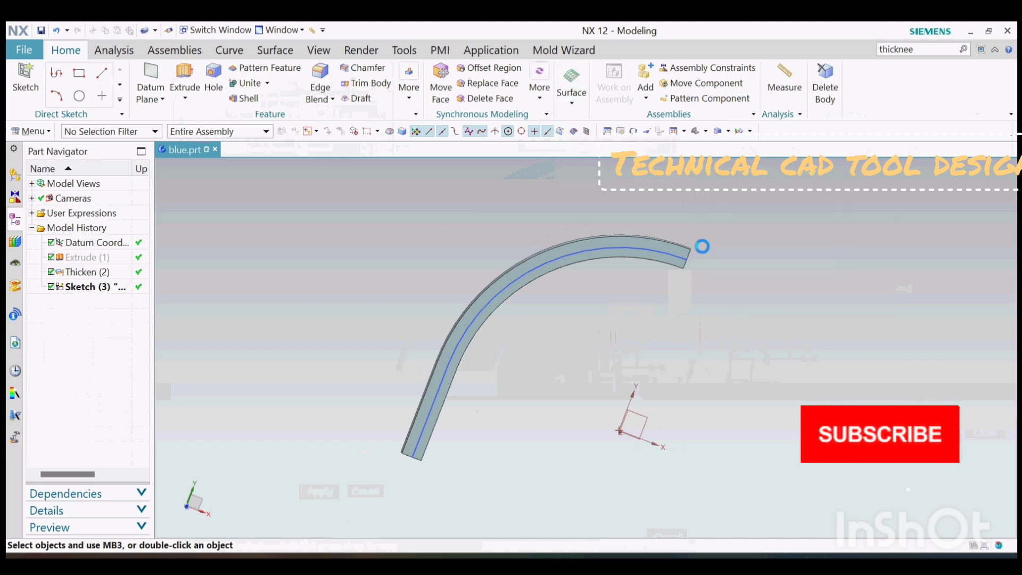
{"action": "left_click", "coordinate": [578, 249]}
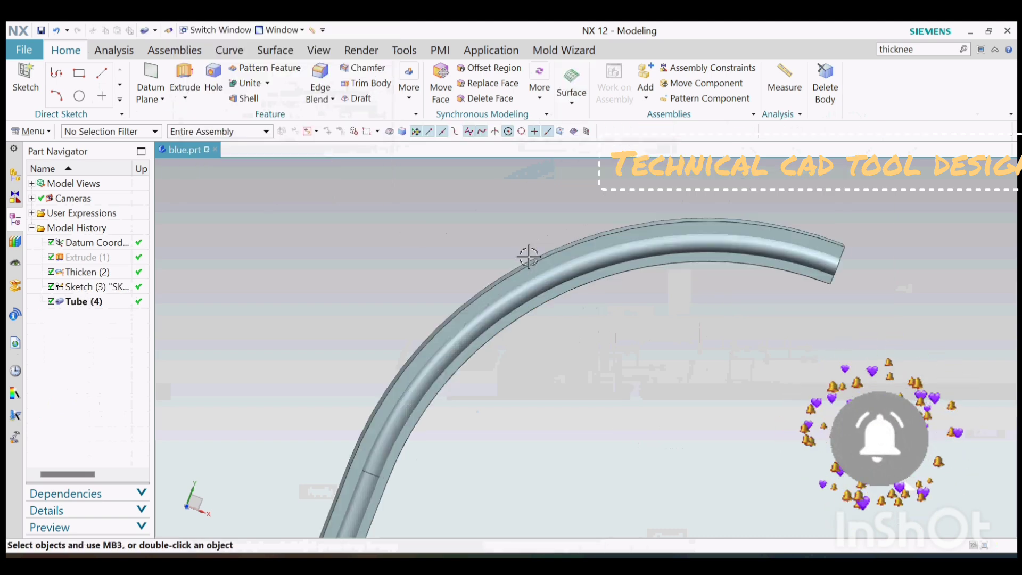
Step: Subtract the tube from the thickened body with Keep Tool turned off
{"action": "middle_click_drag", "start_coordinate": [529, 255], "coordinate": [505, 173]}
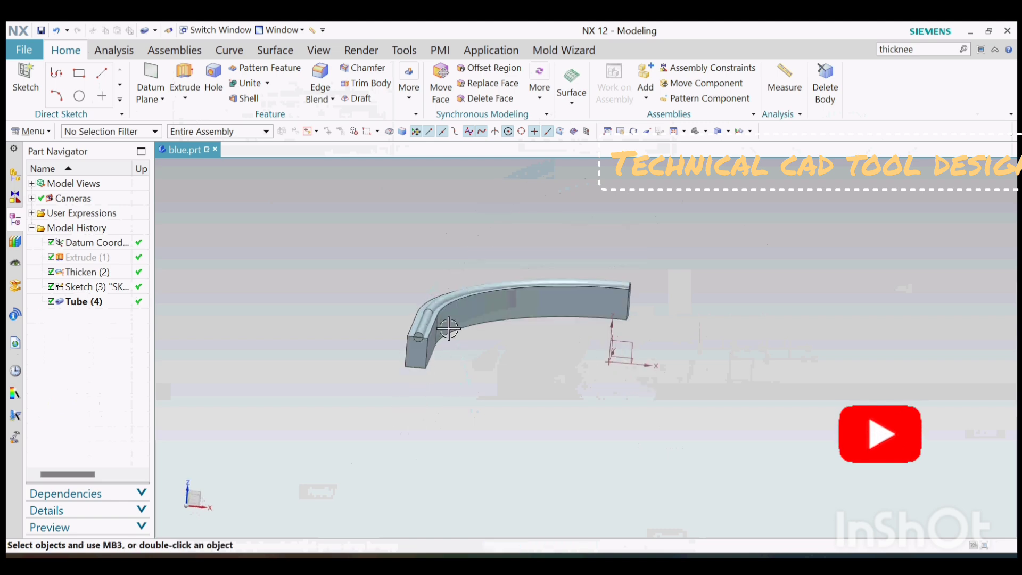
{"action": "scroll", "coordinate": [434, 334], "scroll_direction": "up", "scroll_amount": 6}
{"action": "scroll", "coordinate": [387, 334], "scroll_direction": "down", "scroll_amount": 2}
{"action": "left_click", "coordinate": [268, 83]}
{"action": "left_click", "coordinate": [268, 113]}
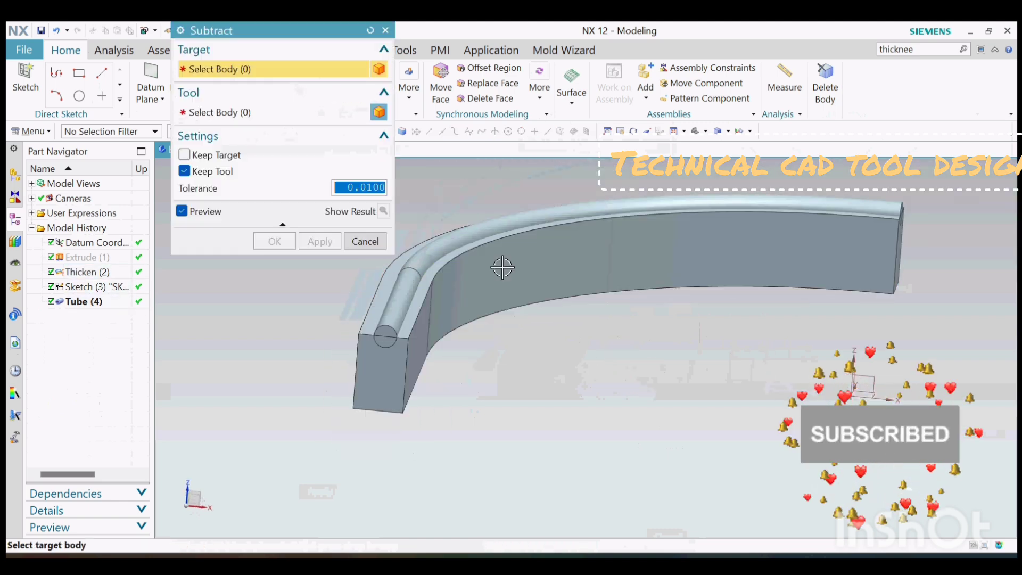
{"action": "left_click", "coordinate": [497, 267]}
{"action": "left_click", "coordinate": [423, 261]}
{"action": "left_click", "coordinate": [204, 178]}
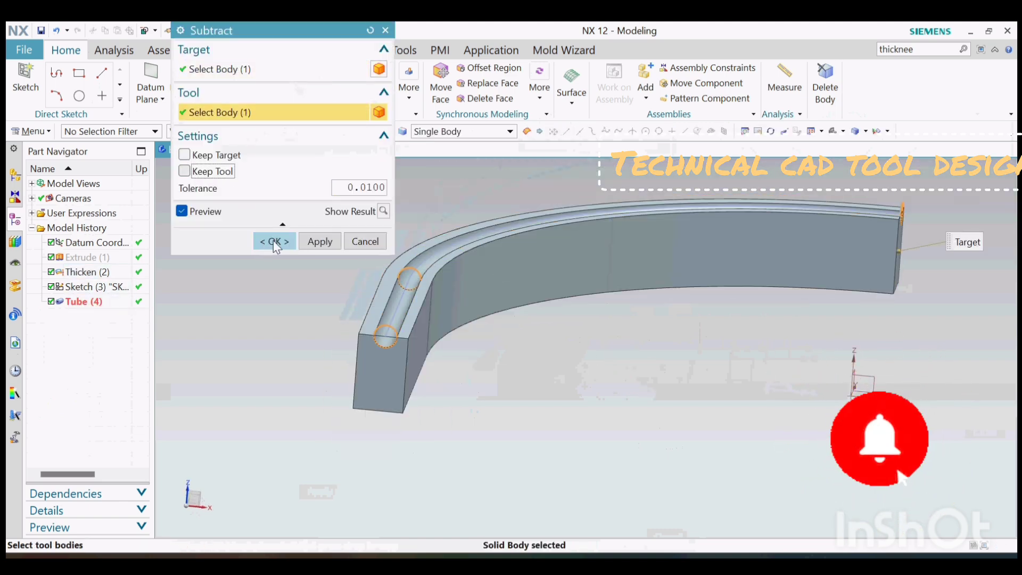
{"action": "left_click", "coordinate": [275, 242]}
Step: Hide the offset-curve sketch that runs along the groove
{"action": "middle_click_drag", "start_coordinate": [394, 314], "coordinate": [420, 290]}
{"action": "scroll", "coordinate": [400, 281], "scroll_direction": "up", "scroll_amount": 5}
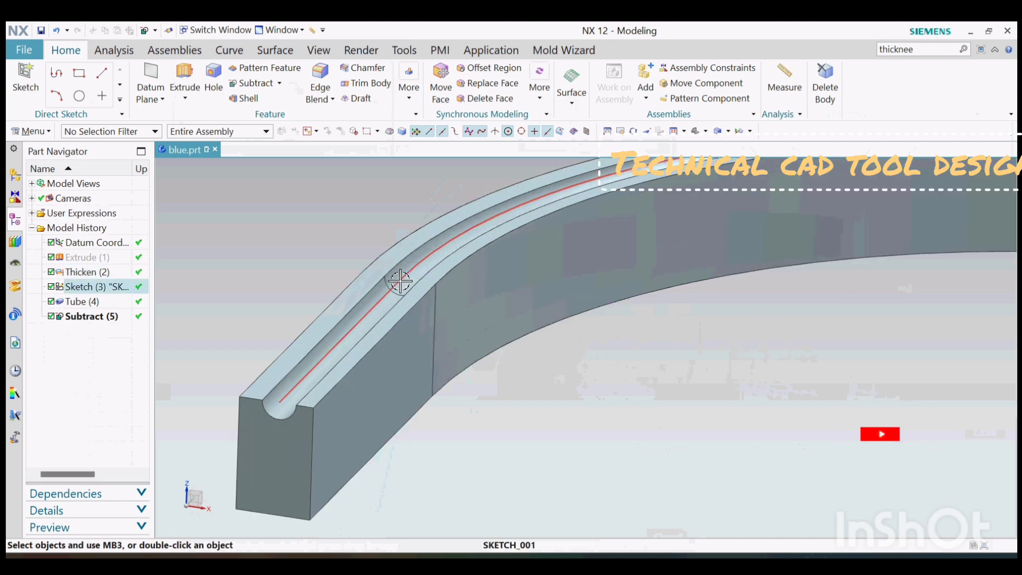
{"action": "scroll", "coordinate": [400, 281], "scroll_direction": "down", "scroll_amount": 4}
{"action": "left_click", "coordinate": [397, 280]}
Step: Round the inner and outer long edges on the side opposite the groove with a 5 mm edge blend
{"action": "middle_click_drag", "start_coordinate": [480, 268], "coordinate": [501, 341]}
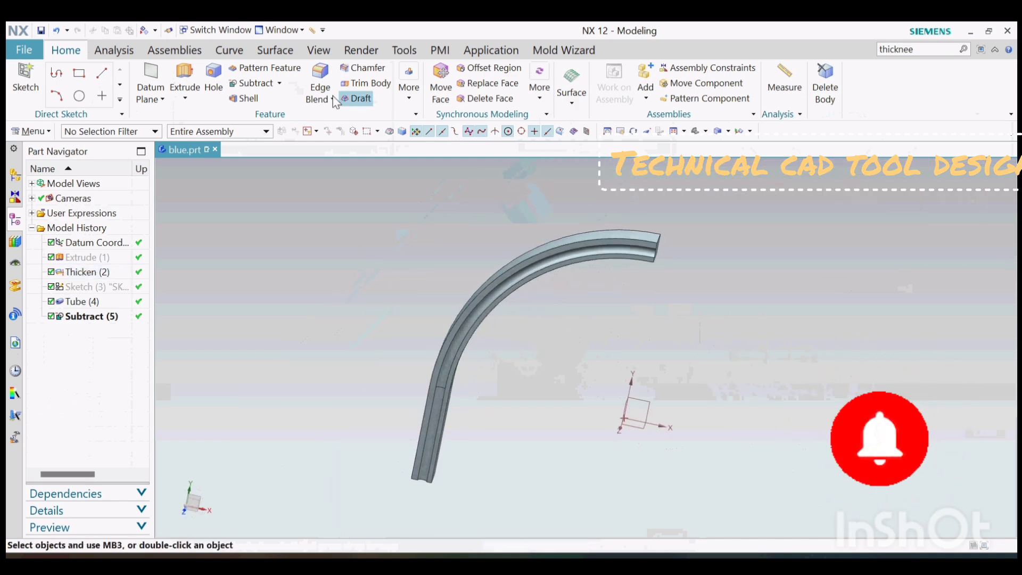
{"action": "middle_click_drag", "start_coordinate": [734, 288], "coordinate": [527, 287]}
{"action": "scroll", "coordinate": [522, 280], "scroll_direction": "up", "scroll_amount": 2}
{"action": "left_click", "coordinate": [605, 278]}
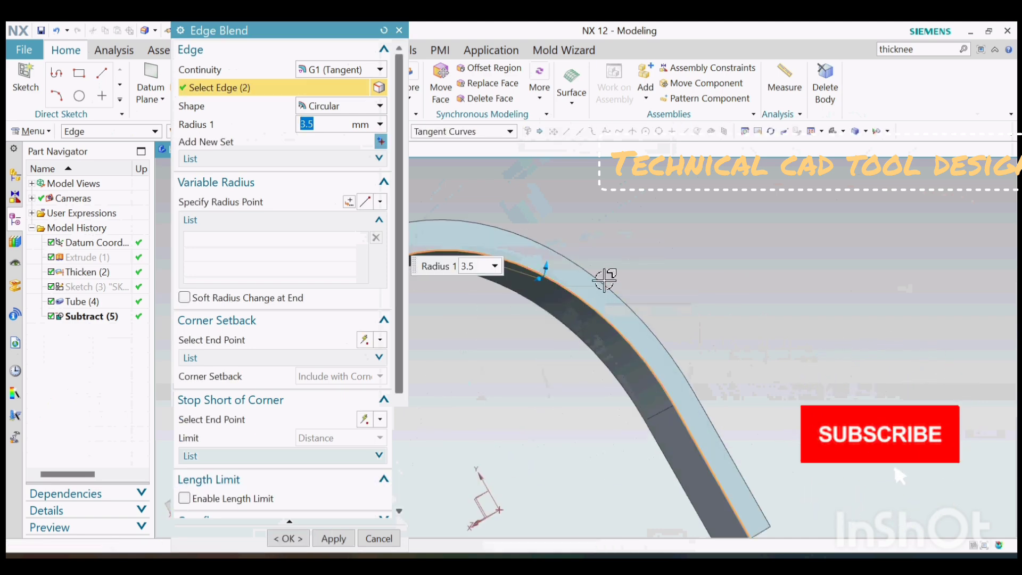
{"action": "type", "text": "4"}
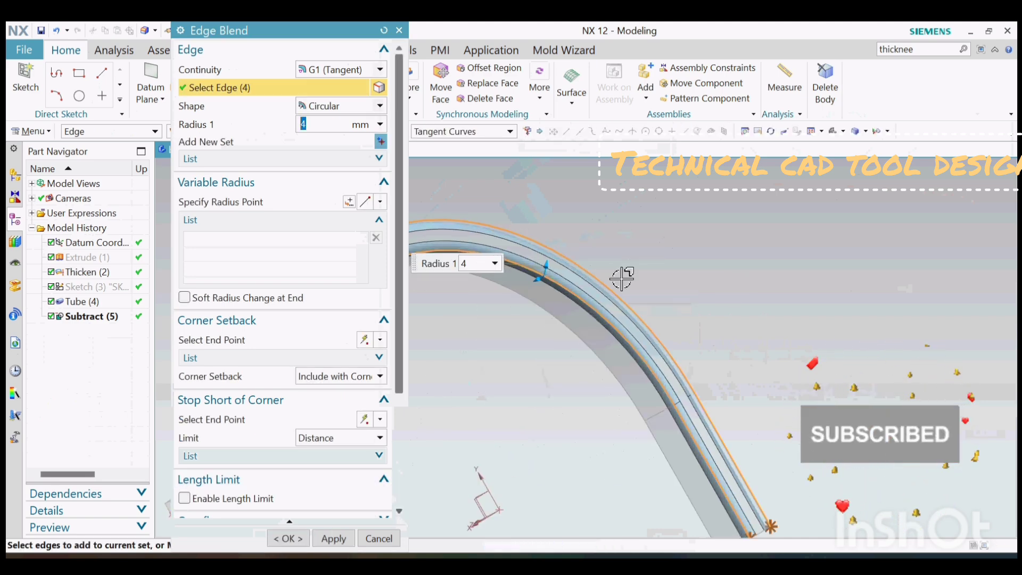
{"action": "scroll", "coordinate": [620, 278], "scroll_direction": "down", "scroll_amount": 2}
{"action": "scroll", "coordinate": [620, 303], "scroll_direction": "up", "scroll_amount": 3}
{"action": "left_click_drag", "start_coordinate": [621, 334], "coordinate": [616, 330]}
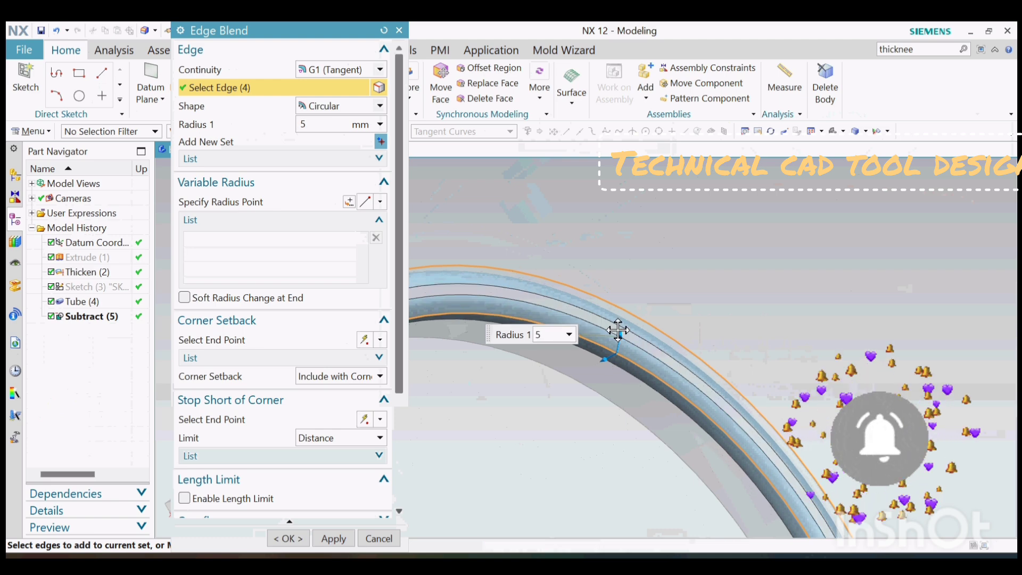
{"action": "scroll", "coordinate": [674, 362], "scroll_direction": "down", "scroll_amount": 3}
{"action": "middle_click_drag", "start_coordinate": [678, 365], "coordinate": [523, 401]}
{"action": "scroll", "coordinate": [631, 424], "scroll_direction": "up", "scroll_amount": 2}
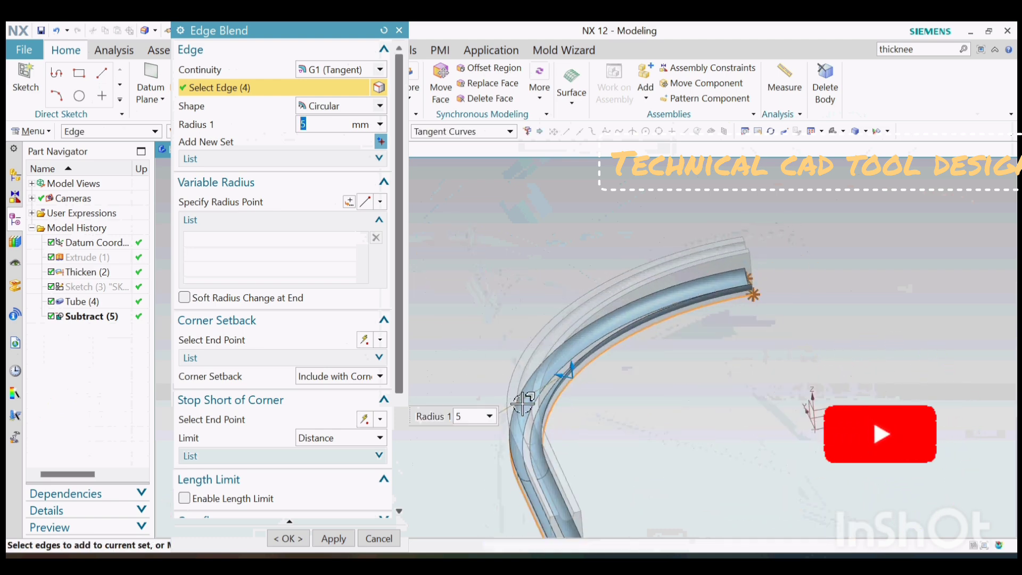
{"action": "middle_click", "coordinate": [528, 380]}
Step: Edit the tube that cuts the groove and reduce its outer diameter
{"action": "scroll", "coordinate": [529, 388], "scroll_direction": "up", "scroll_amount": 1}
{"action": "double_click", "coordinate": [531, 391]}
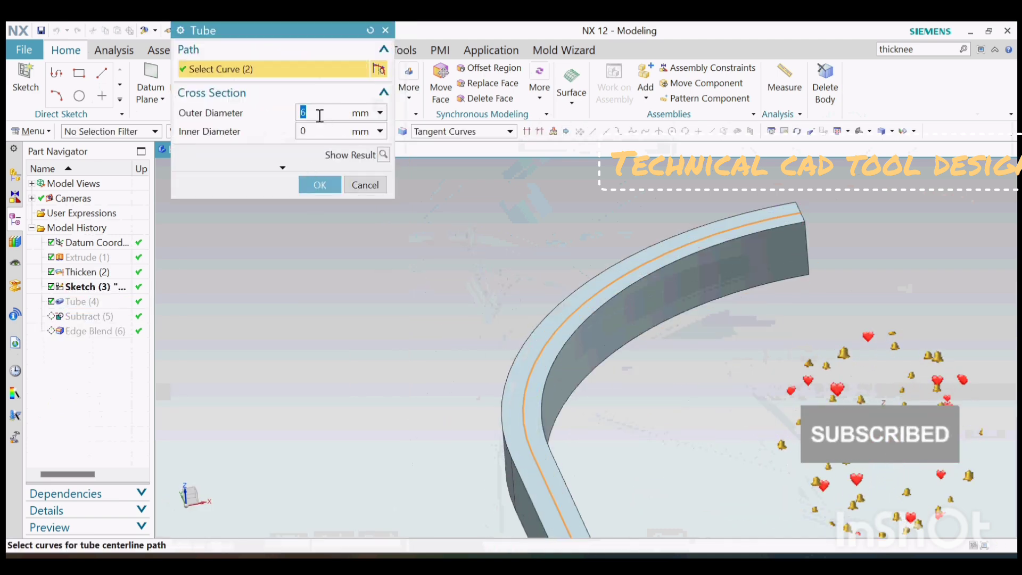
{"action": "middle_click", "coordinate": [367, 201]}
Step: Edit the edge blend to also round the bar's long edges on the groove side with a 5 mm radius
{"action": "scroll", "coordinate": [452, 256], "scroll_direction": "down", "scroll_amount": 2}
{"action": "mouse_move", "coordinate": [541, 392]}
{"action": "middle_mouse_down"}
{"action": "mouse_move", "coordinate": [505, 319]}
{"action": "mouse_move", "coordinate": [568, 401]}
{"action": "mouse_move", "coordinate": [554, 415]}
{"action": "mouse_move", "coordinate": [534, 379]}
{"action": "middle_mouse_up"}
{"action": "double_click", "coordinate": [461, 250]}
{"action": "scroll", "coordinate": [533, 338], "scroll_direction": "up", "scroll_amount": 3}
{"action": "scroll", "coordinate": [534, 379], "scroll_direction": "up", "scroll_amount": 3}
{"action": "left_click", "coordinate": [333, 538]}
Step: Open a new sketch on the bar's flat end face from within the Extrude command, without using the face edges as the section
{"action": "scroll", "coordinate": [549, 461], "scroll_direction": "down", "scroll_amount": 5}
{"action": "middle_click_drag", "start_coordinate": [549, 461], "coordinate": [596, 298]}
{"action": "scroll", "coordinate": [564, 242], "scroll_direction": "down", "scroll_amount": 3}
{"action": "scroll", "coordinate": [589, 262], "scroll_direction": "up", "scroll_amount": 4}
{"action": "scroll", "coordinate": [589, 263], "scroll_direction": "down", "scroll_amount": 3}
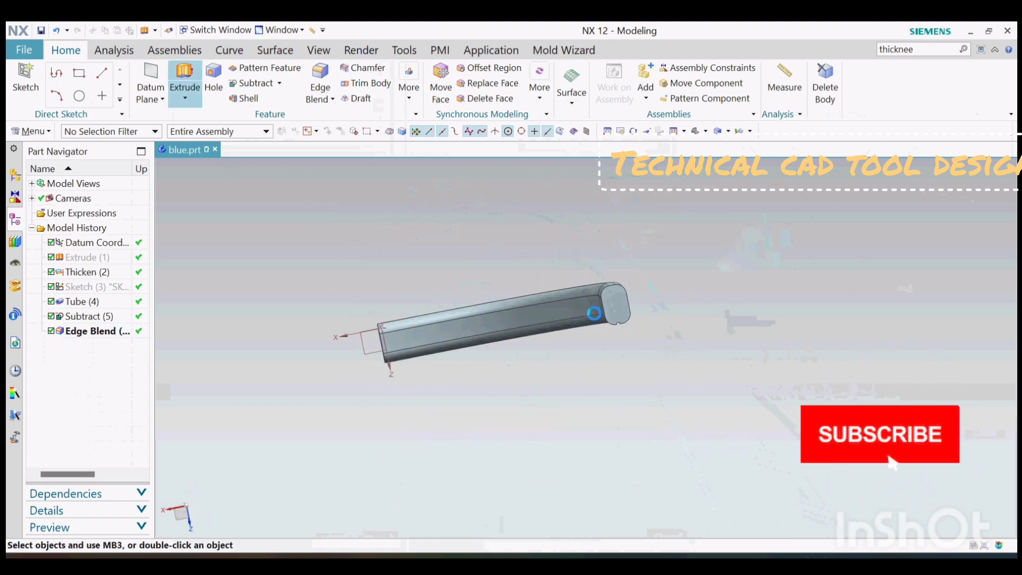
{"action": "left_click", "coordinate": [185, 80]}
{"action": "left_click", "coordinate": [619, 301]}
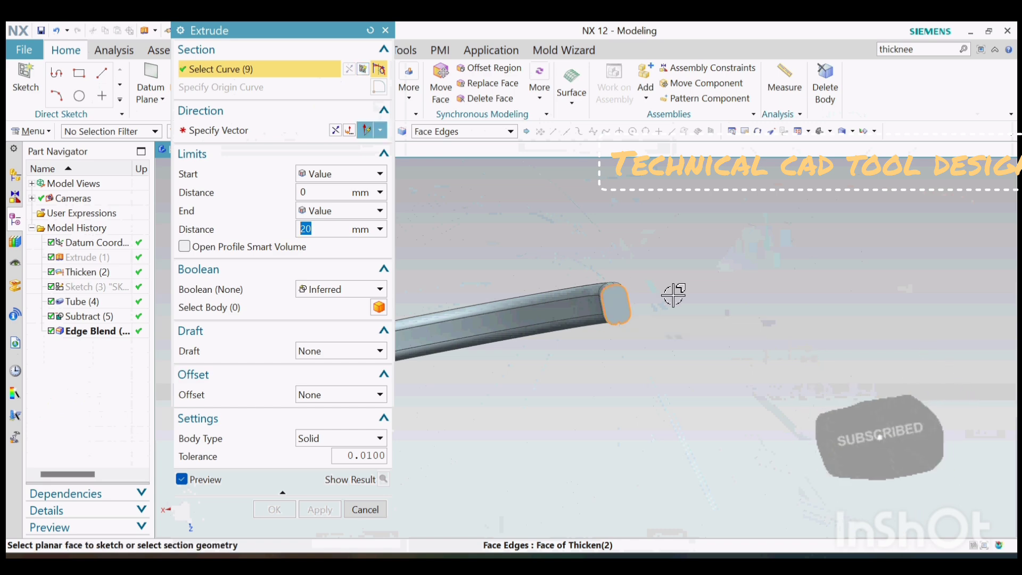
{"action": "key", "text": "super+space"}
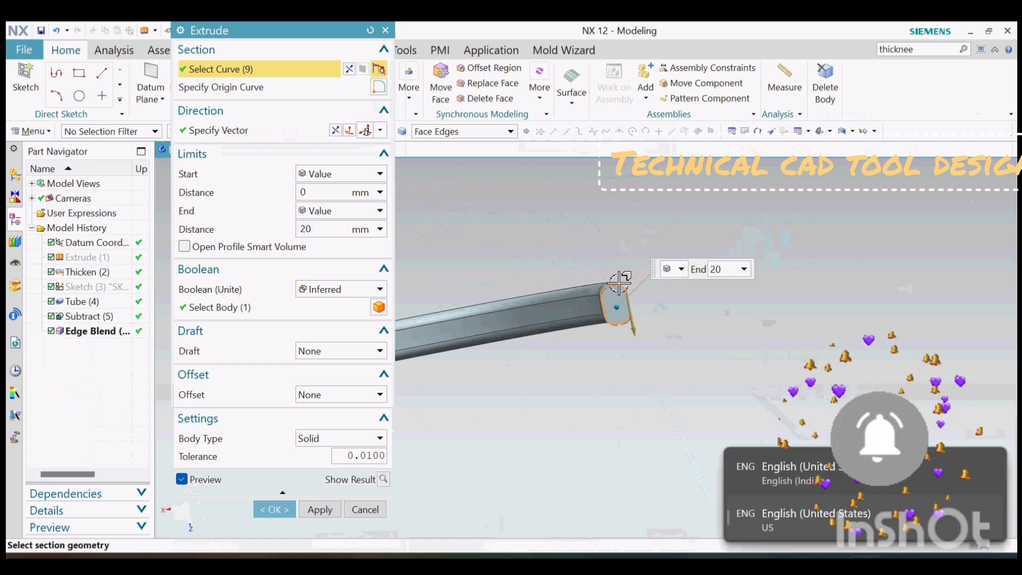
{"action": "left_click", "coordinate": [613, 279], "text": "shift"}
{"action": "left_click", "coordinate": [451, 133]}
{"action": "left_click", "coordinate": [450, 145]}
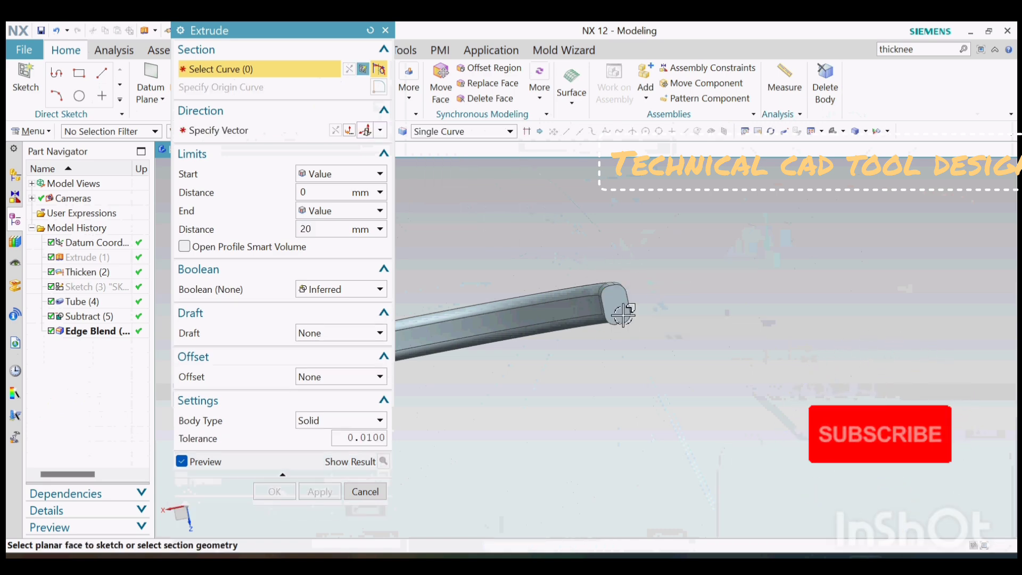
{"action": "left_click", "coordinate": [620, 310]}
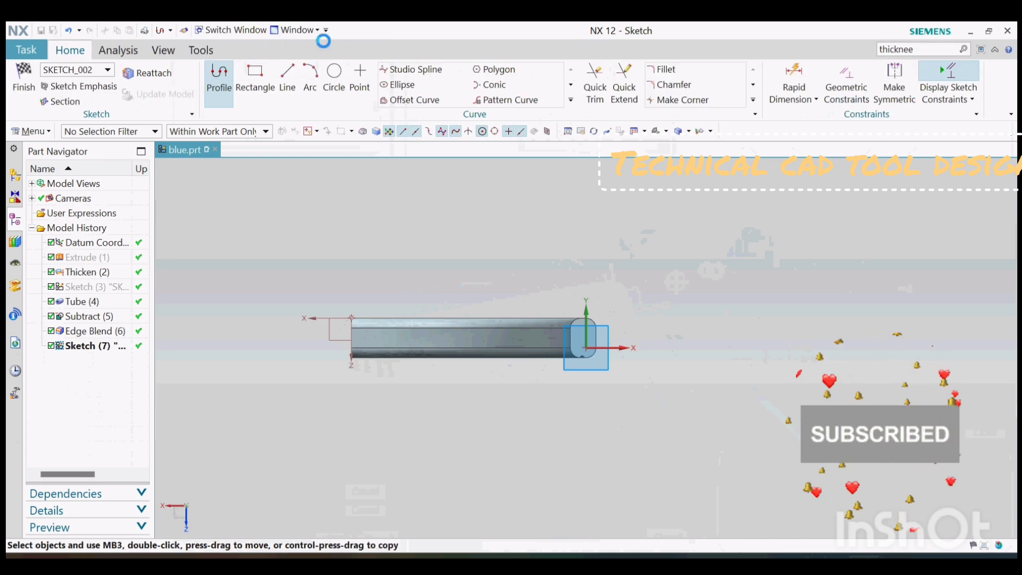
Step: Project the outline edges of the bar's end face into the sketch
{"action": "left_click", "coordinate": [571, 100]}
{"action": "left_click", "coordinate": [498, 133]}
{"action": "scroll", "coordinate": [597, 322], "scroll_direction": "up", "scroll_amount": 8}
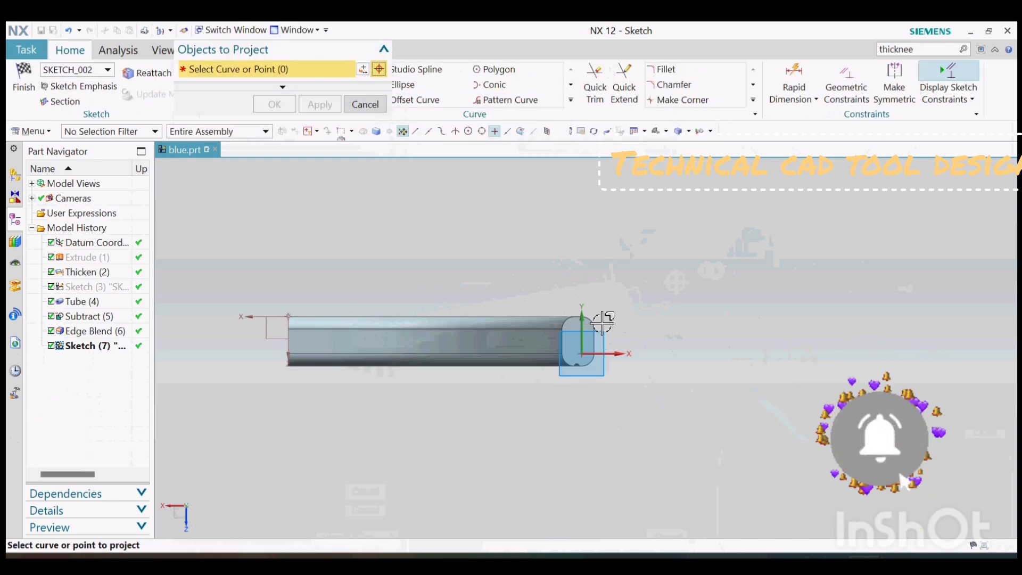
{"action": "left_click", "coordinate": [461, 310]}
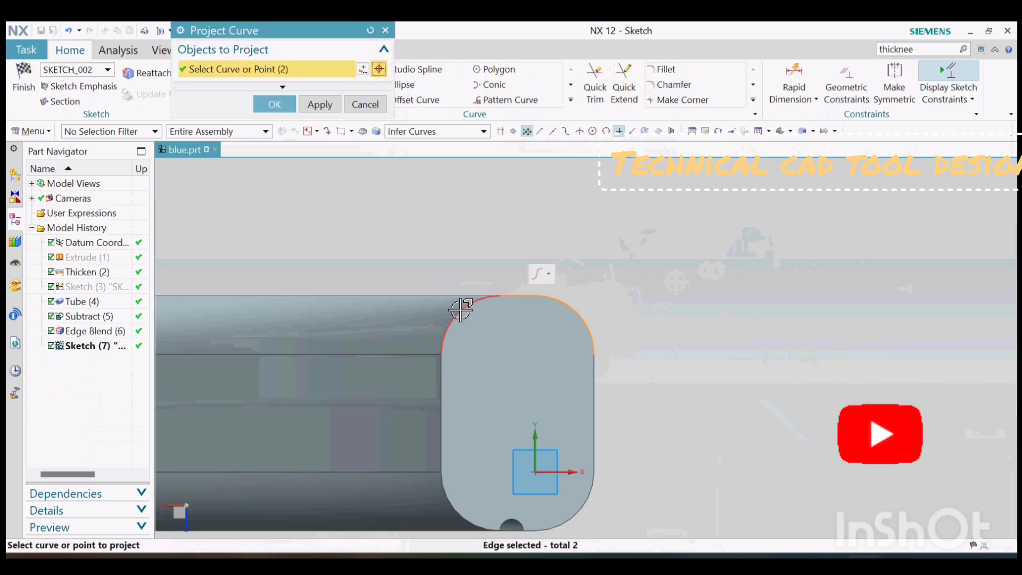
{"action": "left_click", "coordinate": [439, 417]}
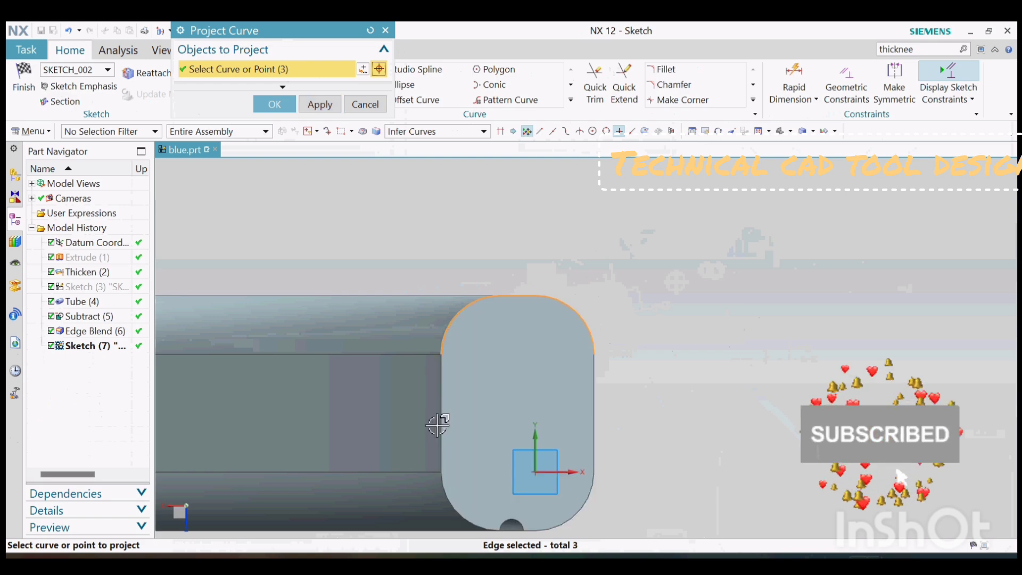
{"action": "left_click", "coordinate": [471, 411]}
{"action": "middle_click_drag", "start_coordinate": [399, 436], "coordinate": [406, 256], "text": "shift"}
{"action": "left_click", "coordinate": [274, 105]}
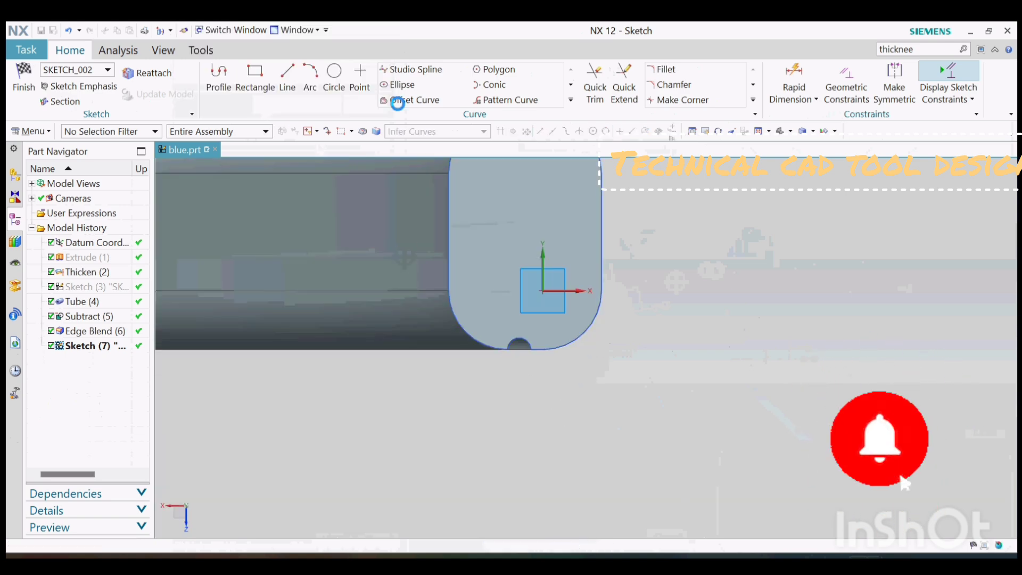
Step: Trim away the projected groove arc and accept the loss of associativity
{"action": "left_click", "coordinate": [601, 90]}
{"action": "scroll", "coordinate": [534, 349], "scroll_direction": "up", "scroll_amount": 7}
{"action": "left_click_drag", "start_coordinate": [519, 301], "coordinate": [462, 371]}
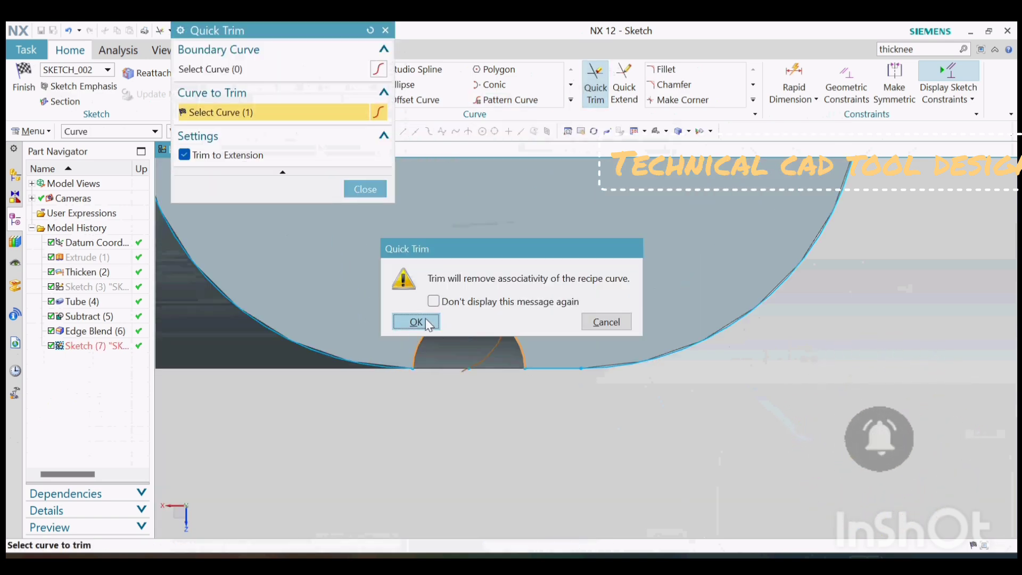
{"action": "left_click", "coordinate": [416, 322]}
{"action": "key", "text": "Escape"}
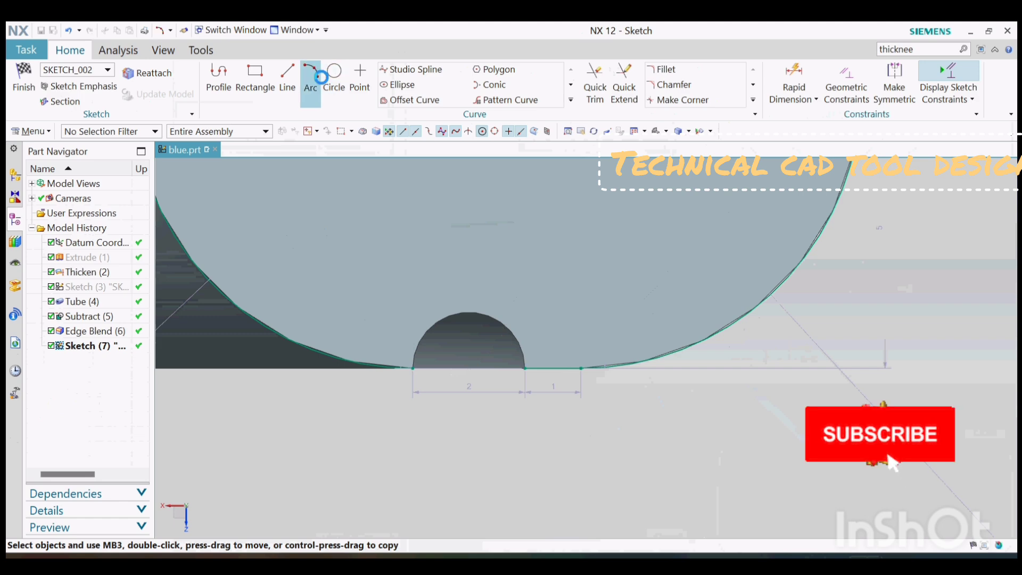
{"action": "left_click", "coordinate": [321, 77]}
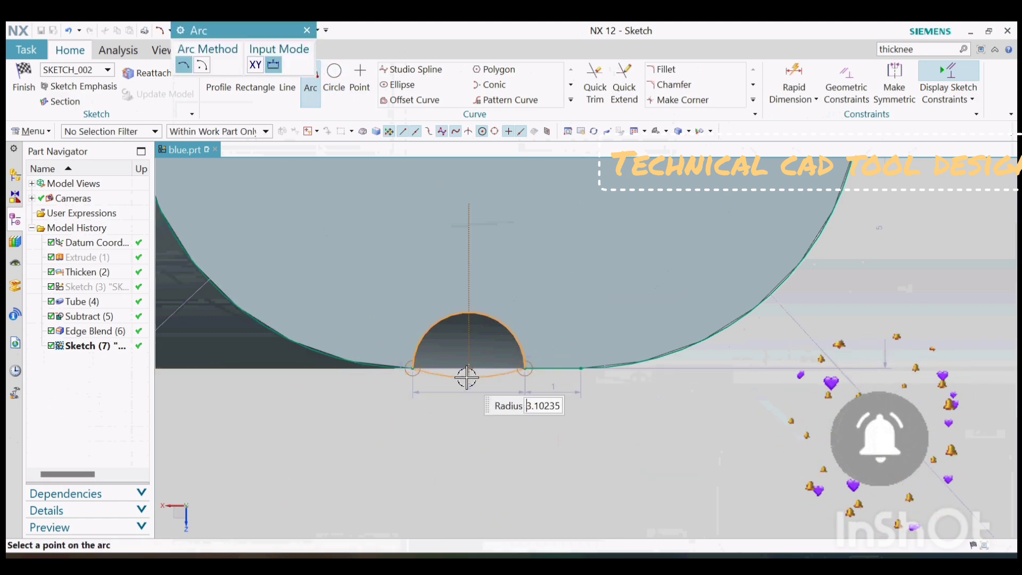
{"action": "scroll", "coordinate": [466, 372], "scroll_direction": "up", "scroll_amount": 4}
{"action": "left_click", "coordinate": [465, 372]}
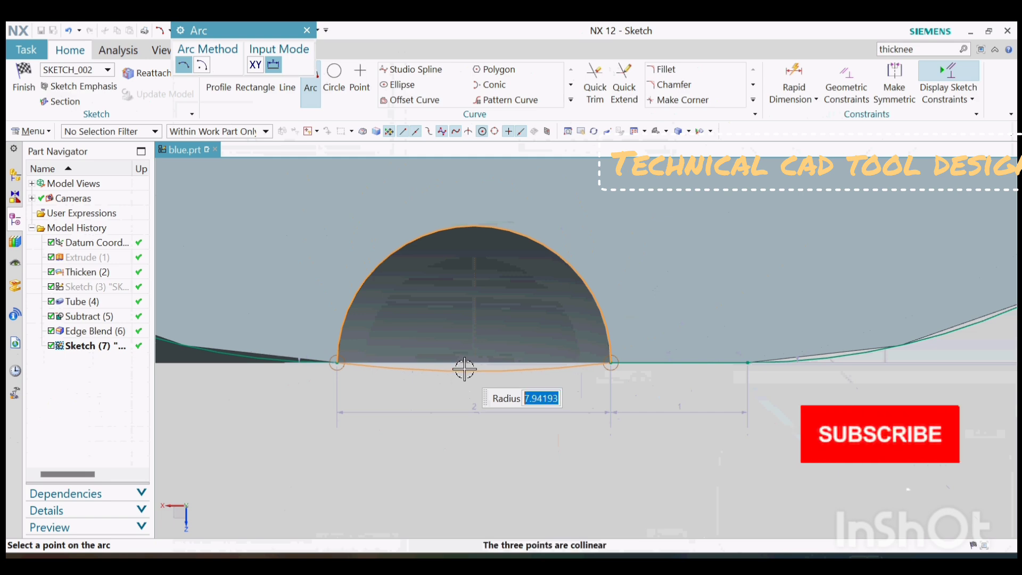
{"action": "scroll", "coordinate": [470, 402], "scroll_direction": "down", "scroll_amount": 3}
{"action": "left_click", "coordinate": [484, 383]}
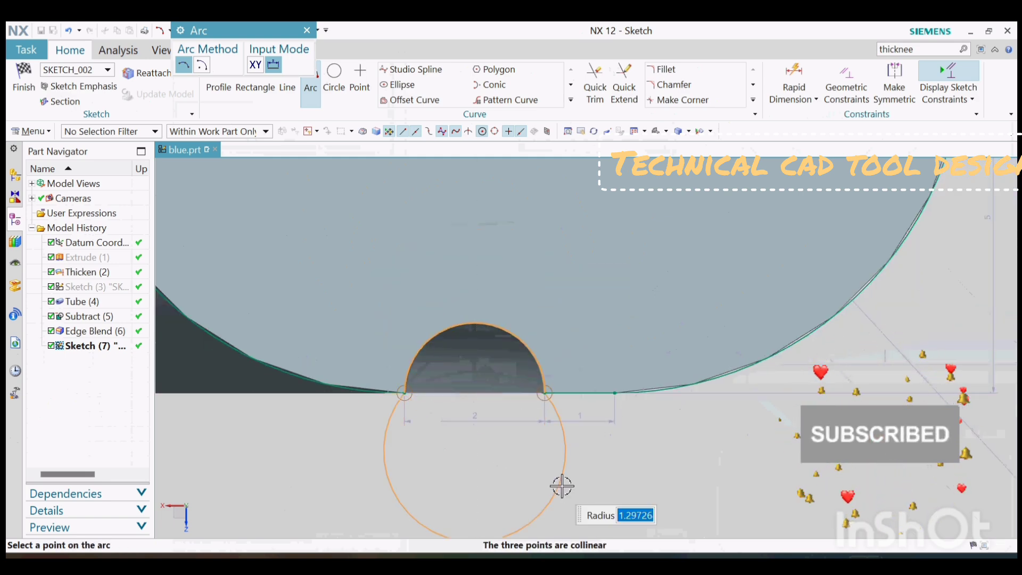
{"action": "key", "text": "Escape"}
{"action": "key", "text": "Escape"}
{"action": "left_click", "coordinate": [311, 78]}
{"action": "left_click", "coordinate": [544, 393]}
{"action": "left_click", "coordinate": [405, 393]}
{"action": "key", "text": "Escape"}
{"action": "key", "text": "Escape"}
Step: Draw a straight line across the groove opening to close the end-face outline
{"action": "left_click", "coordinate": [288, 80]}
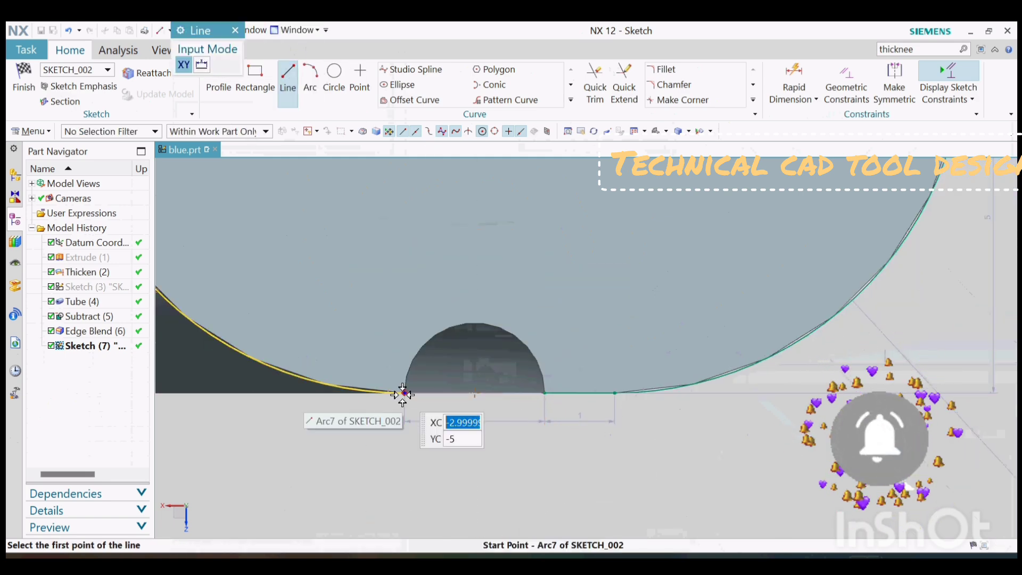
{"action": "left_click", "coordinate": [403, 394]}
{"action": "key", "text": "Escape"}
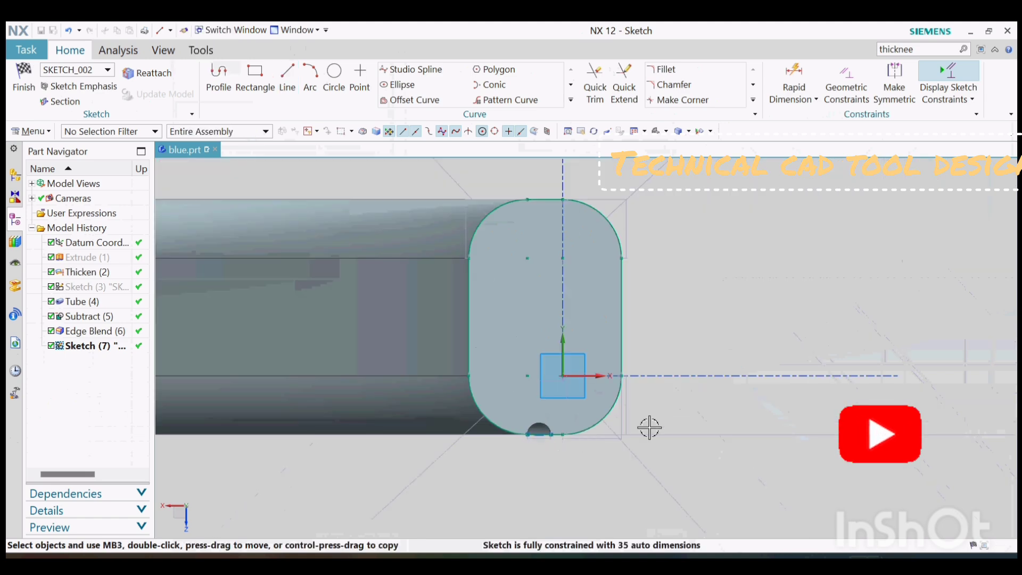
Step: Offset the sides, rounded corners and short edge opposite the groove outward with a distance of -4 mm and one copy
{"action": "left_click", "coordinate": [257, 76]}
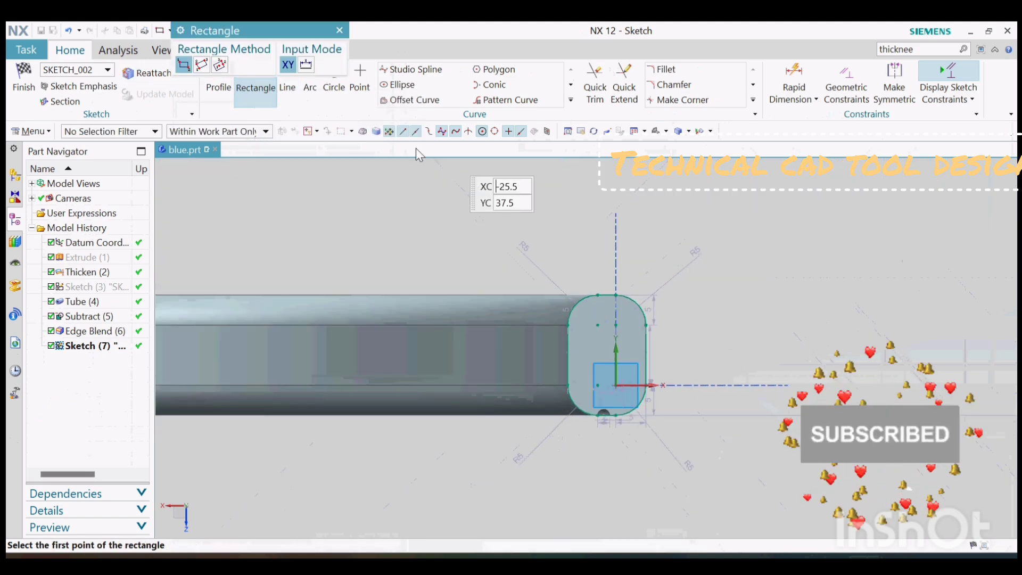
{"action": "key", "text": "Escape"}
{"action": "left_click", "coordinate": [411, 100]}
{"action": "left_click", "coordinate": [600, 293]}
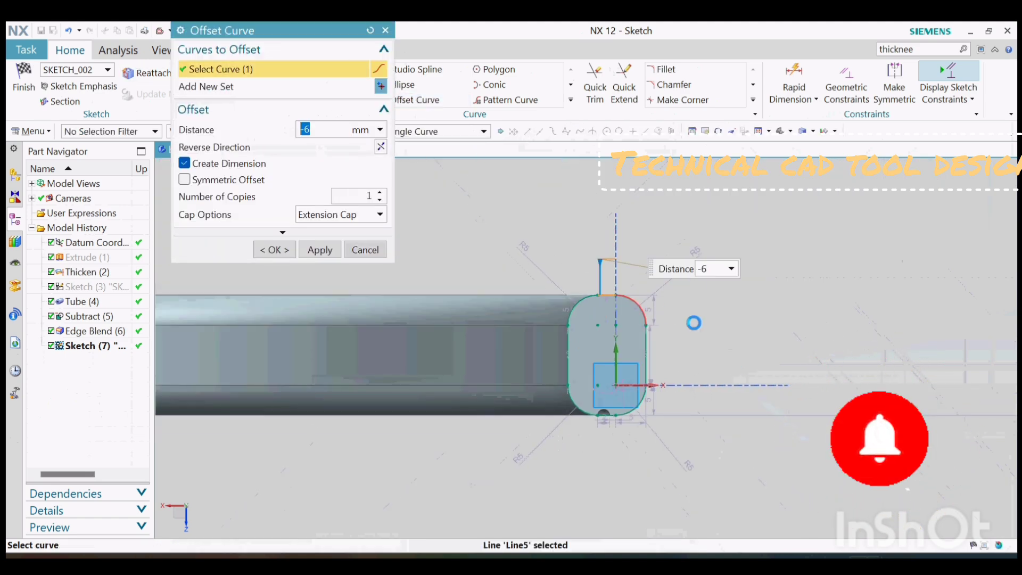
{"action": "left_click", "coordinate": [643, 403]}
{"action": "left_click", "coordinate": [571, 402]}
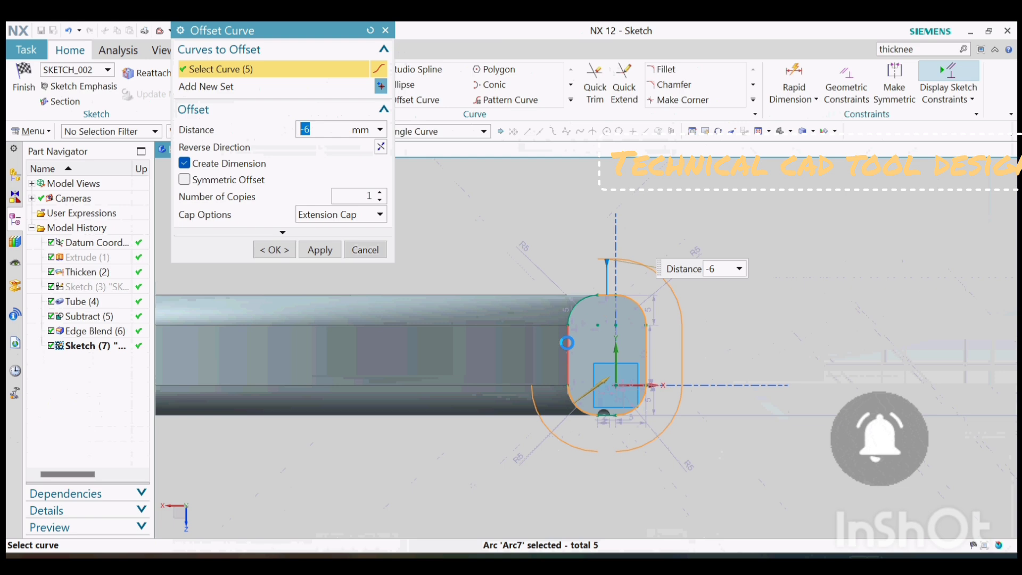
{"action": "left_click", "coordinate": [596, 296]}
{"action": "scroll", "coordinate": [619, 363], "scroll_direction": "up", "scroll_amount": 3}
{"action": "left_click", "coordinate": [530, 290], "text": "shift"}
{"action": "scroll", "coordinate": [572, 360], "scroll_direction": "down", "scroll_amount": 3}
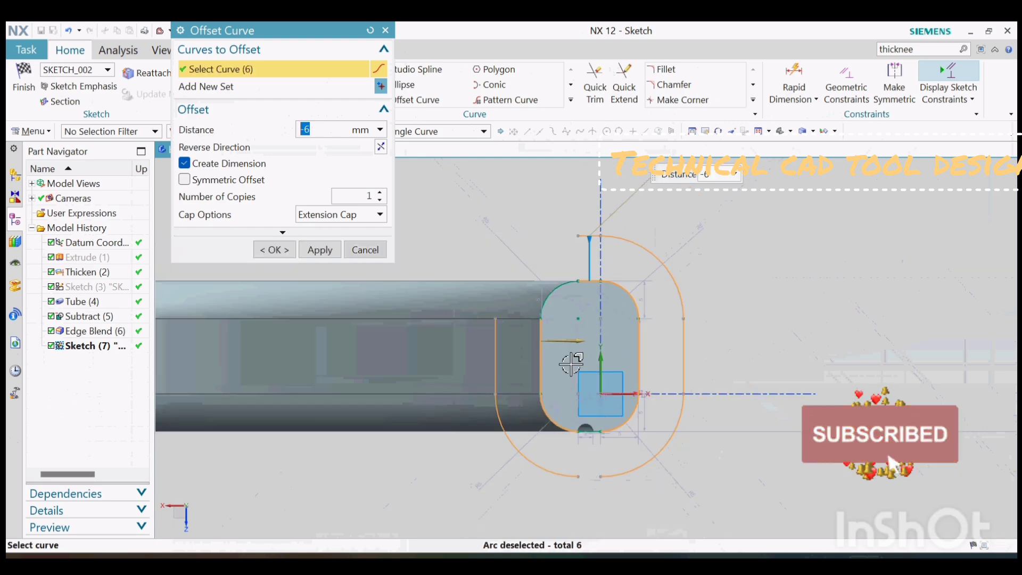
{"action": "left_click_drag", "start_coordinate": [586, 288], "coordinate": [585, 297]}
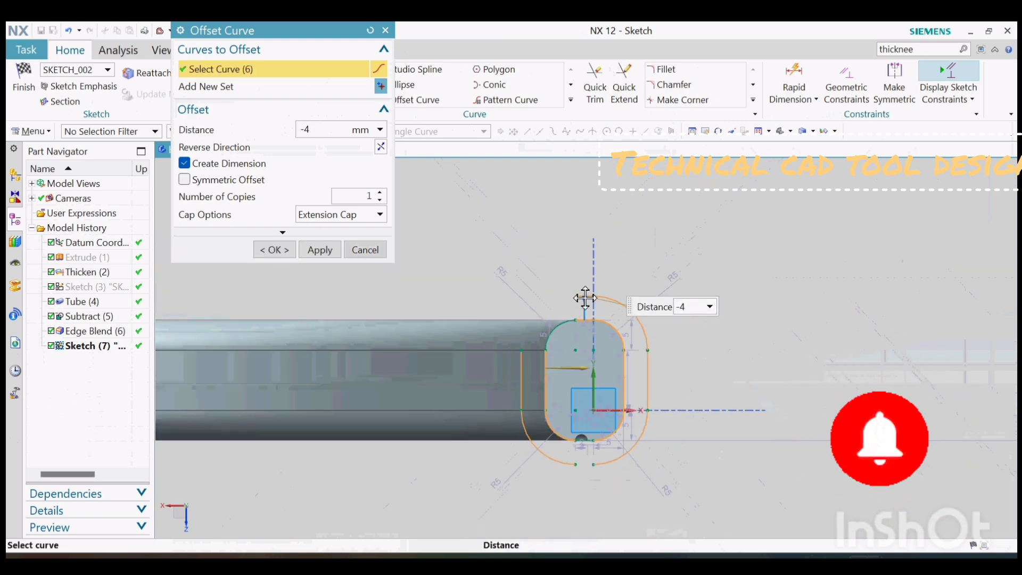
{"action": "left_click", "coordinate": [317, 250]}
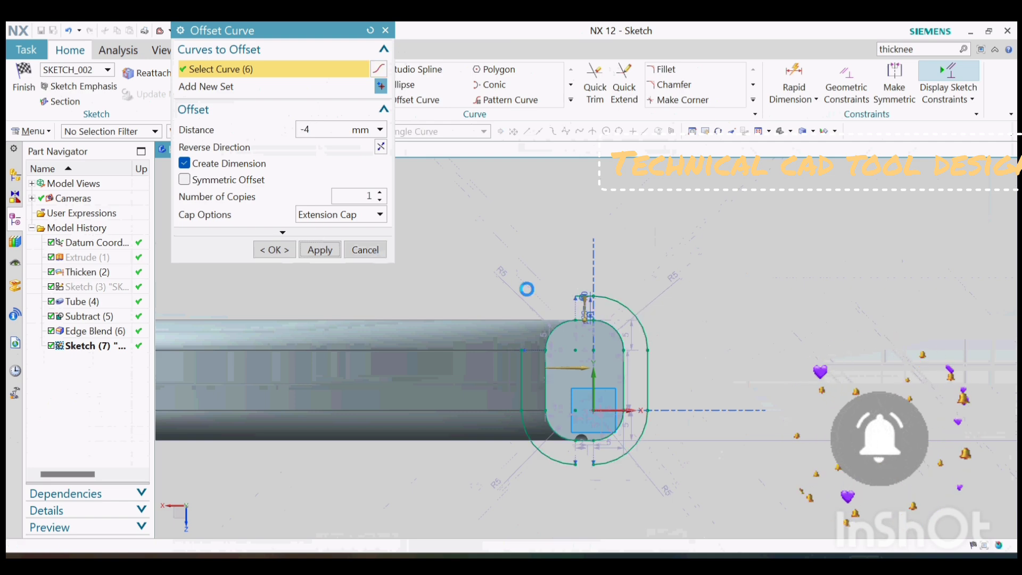
{"action": "left_click", "coordinate": [275, 250]}
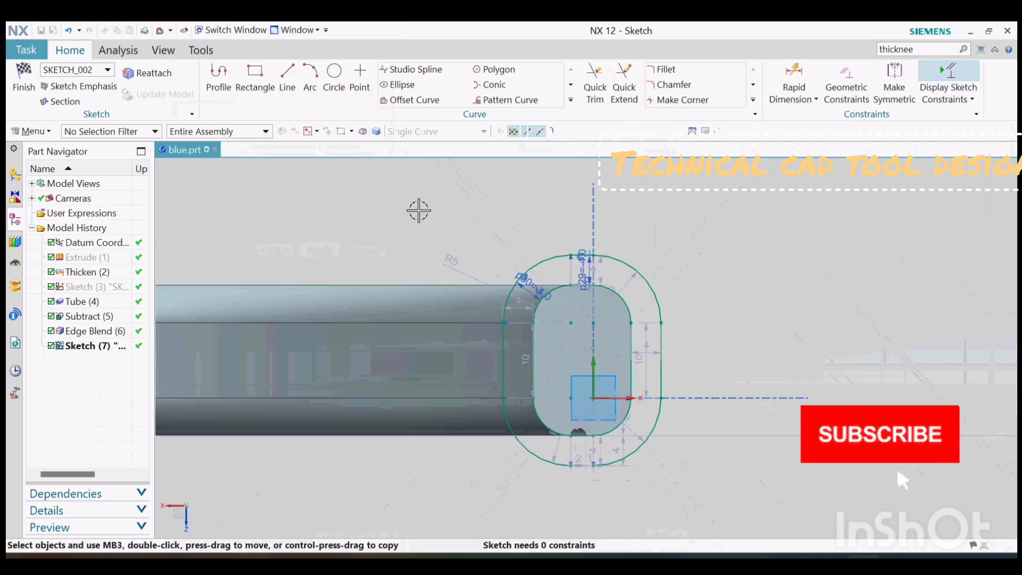
Step: Draw a horizontal line about 3 mm long to close the gap in the offset outline below the groove
{"action": "left_click", "coordinate": [287, 80]}
{"action": "scroll", "coordinate": [590, 467], "scroll_direction": "up", "scroll_amount": 5}
{"action": "left_click", "coordinate": [607, 452]}
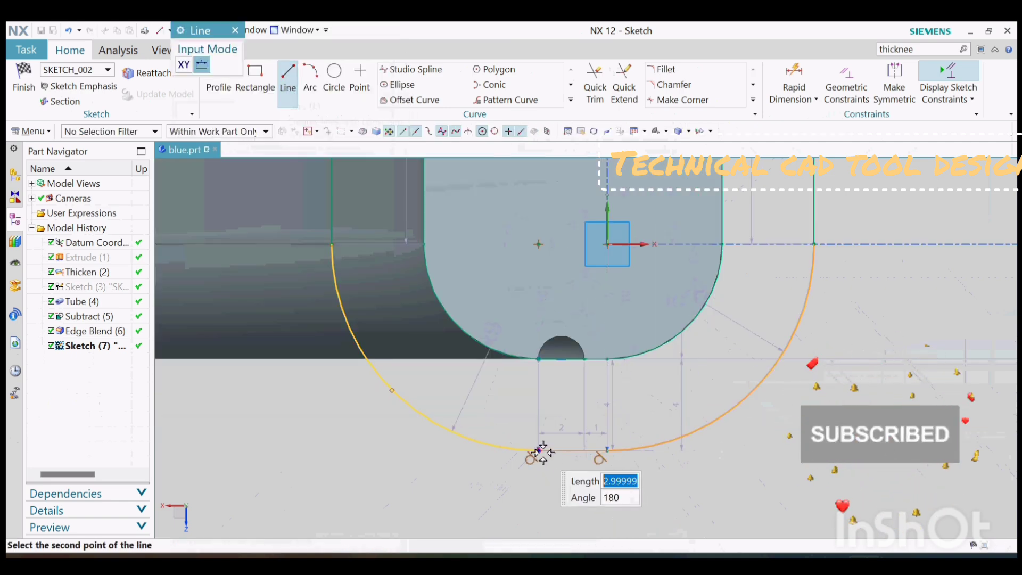
{"action": "key", "text": "Escape"}
{"action": "scroll", "coordinate": [678, 396], "scroll_direction": "down", "scroll_amount": 7}
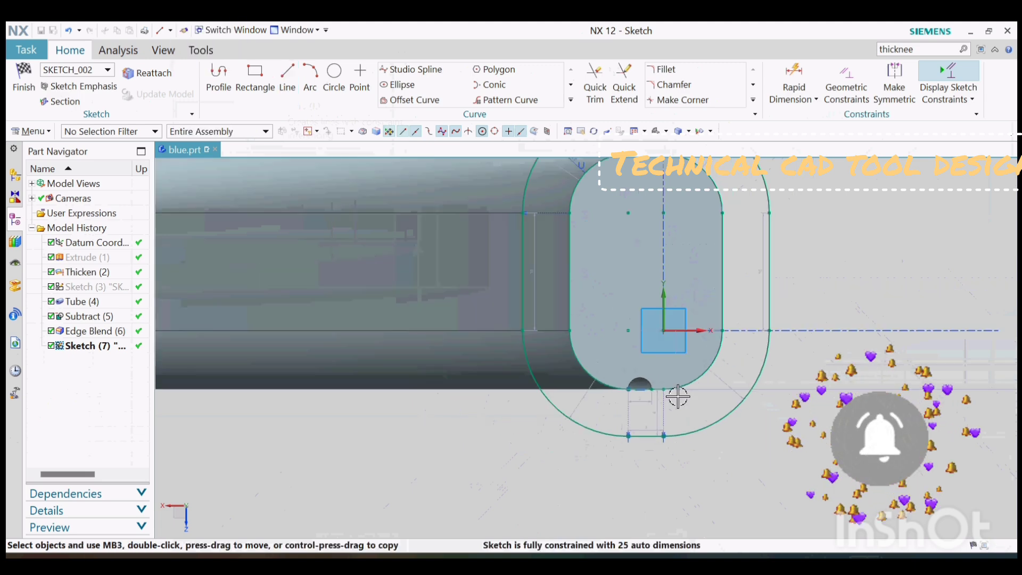
Step: Finish the sketch and extrude its outline 62 mm back over the bar as a separate body with Boolean None
{"action": "left_click", "coordinate": [23, 80]}
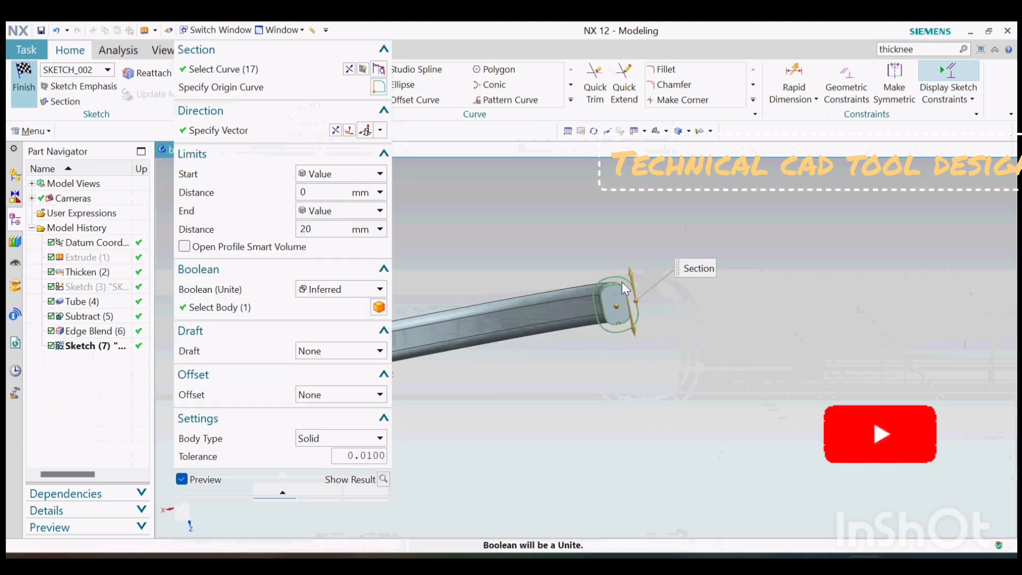
{"action": "left_click", "coordinate": [341, 289]}
{"action": "left_click", "coordinate": [319, 302]}
{"action": "middle_click_drag", "start_coordinate": [559, 330], "coordinate": [671, 400]}
{"action": "scroll", "coordinate": [673, 404], "scroll_direction": "up", "scroll_amount": 4}
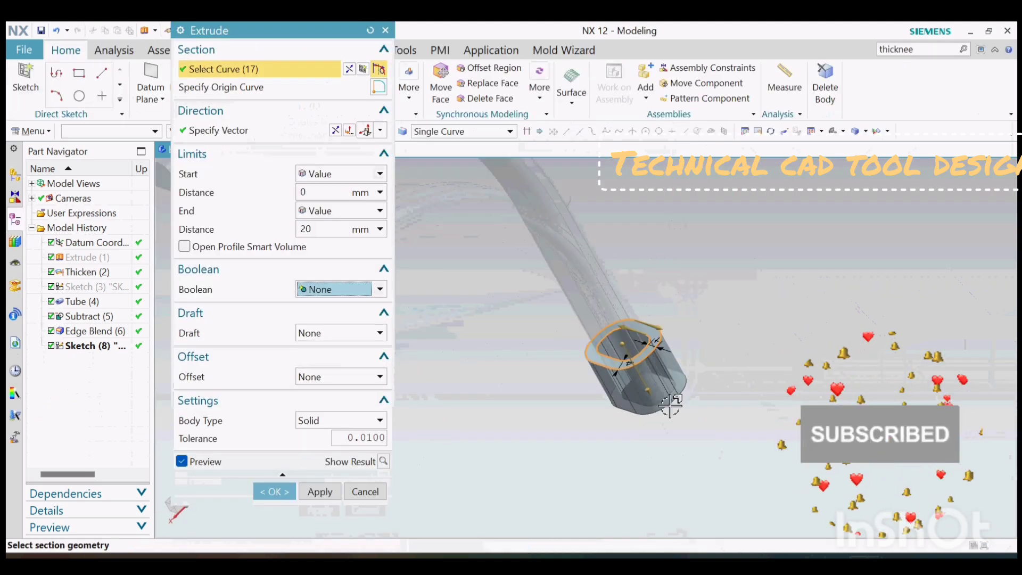
{"action": "left_click_drag", "start_coordinate": [640, 377], "coordinate": [515, 227]}
{"action": "scroll", "coordinate": [608, 334], "scroll_direction": "down", "scroll_amount": 1}
{"action": "middle_click_drag", "start_coordinate": [609, 334], "coordinate": [604, 293]}
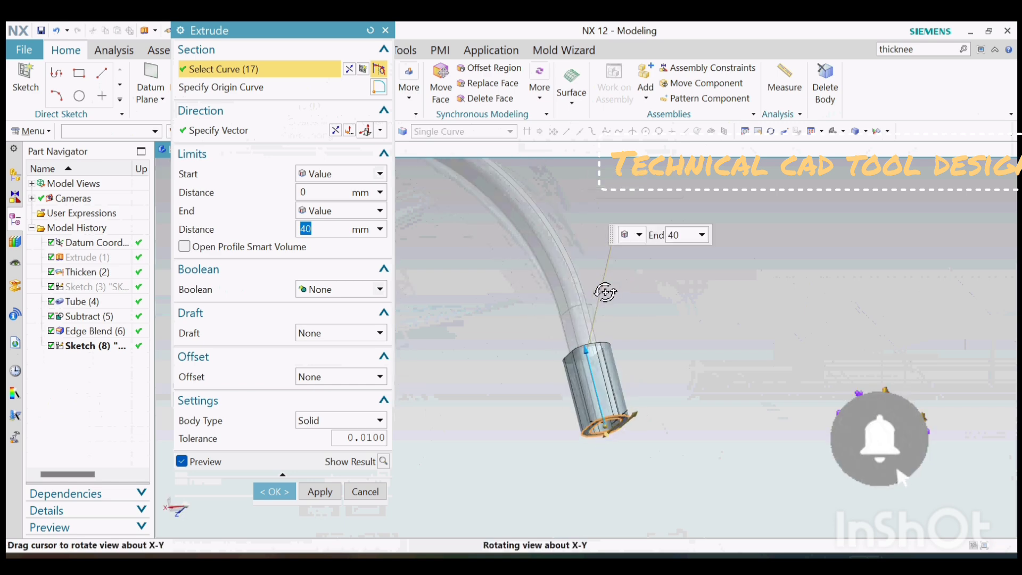
{"action": "left_click_drag", "start_coordinate": [597, 293], "coordinate": [582, 308]}
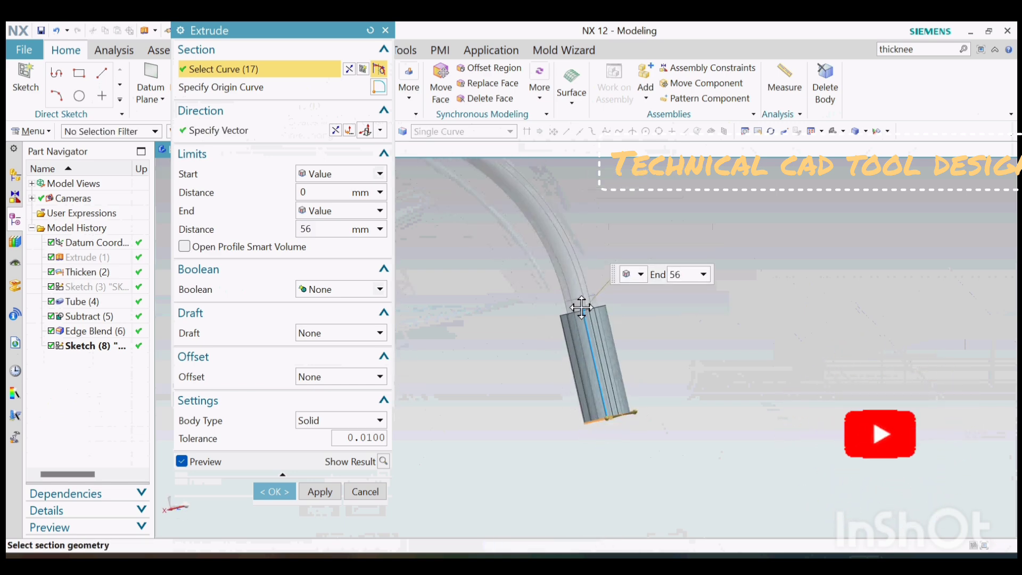
{"action": "left_click_drag", "start_coordinate": [578, 297], "coordinate": [578, 296]}
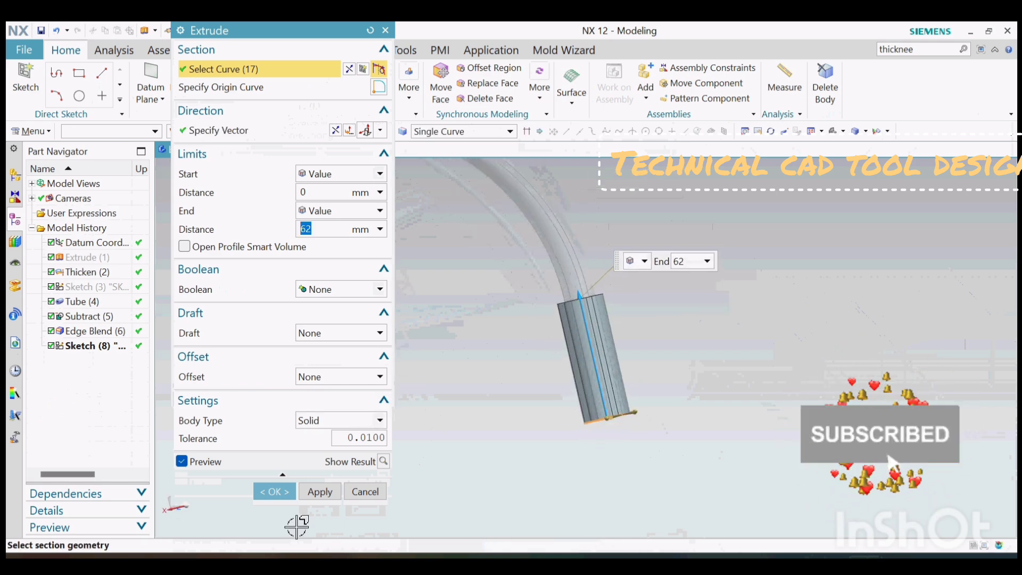
{"action": "middle_click", "coordinate": [563, 393]}
Step: Select the sleeve's outer edge facing the curved bar for a 7 mm chamfer and make its cross section Asymmetric
{"action": "middle_click_drag", "start_coordinate": [599, 339], "coordinate": [621, 245]}
{"action": "middle_click_drag", "start_coordinate": [621, 253], "coordinate": [619, 251]}
{"action": "scroll", "coordinate": [596, 325], "scroll_direction": "up", "scroll_amount": 6}
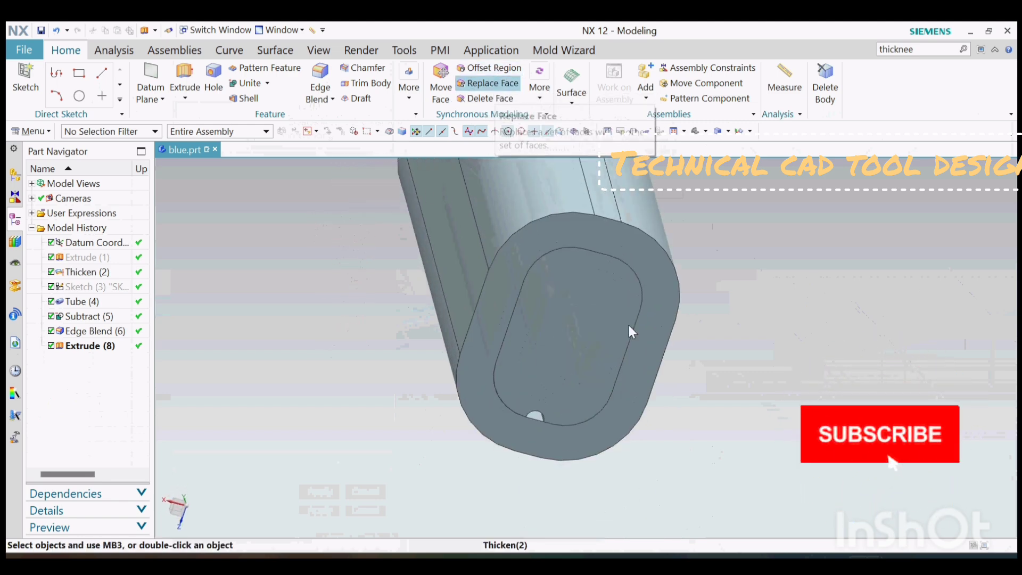
{"action": "scroll", "coordinate": [628, 330], "scroll_direction": "down", "scroll_amount": 6}
{"action": "middle_click_drag", "start_coordinate": [628, 330], "coordinate": [645, 361]}
{"action": "scroll", "coordinate": [629, 379], "scroll_direction": "up", "scroll_amount": 3}
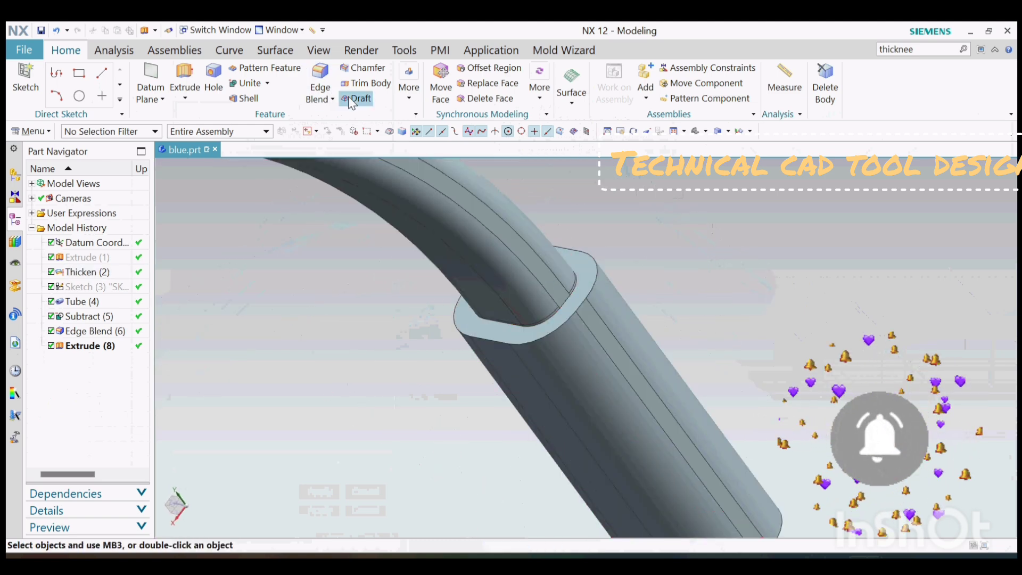
{"action": "left_click", "coordinate": [362, 67]}
{"action": "left_click", "coordinate": [588, 314]}
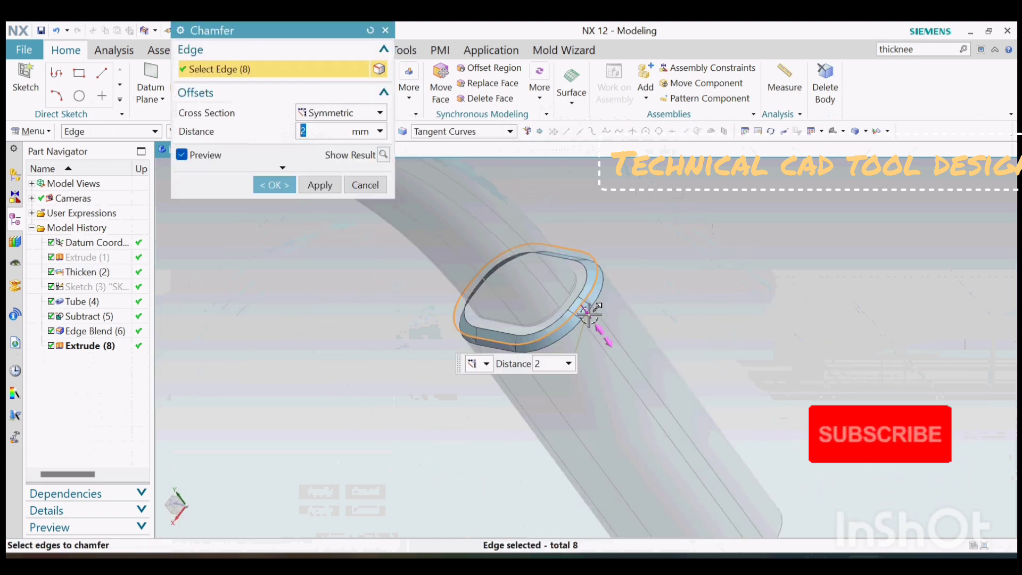
{"action": "type", "text": "7"}
{"action": "left_click", "coordinate": [341, 112]}
{"action": "left_click", "coordinate": [330, 139]}
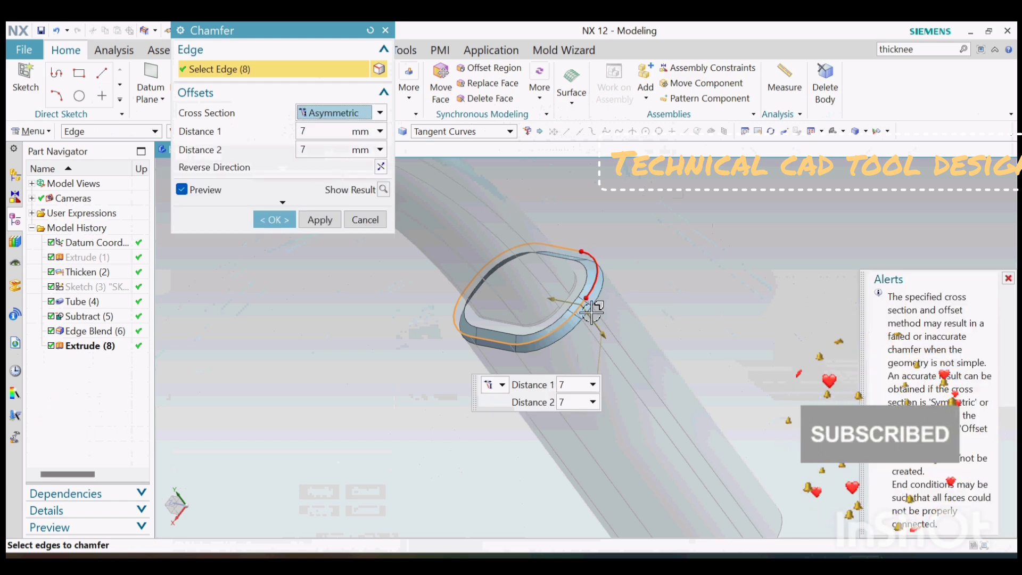
Step: Set the chamfer's first distance to 4 mm, lengthen the second distance along the sleeve, and create the chamfer
{"action": "key", "text": "BackSpace"}
{"action": "type", "text": "4"}
{"action": "key", "text": "Return"}
{"action": "left_click_drag", "start_coordinate": [603, 336], "coordinate": [636, 375]}
{"action": "left_click", "coordinate": [275, 220]}
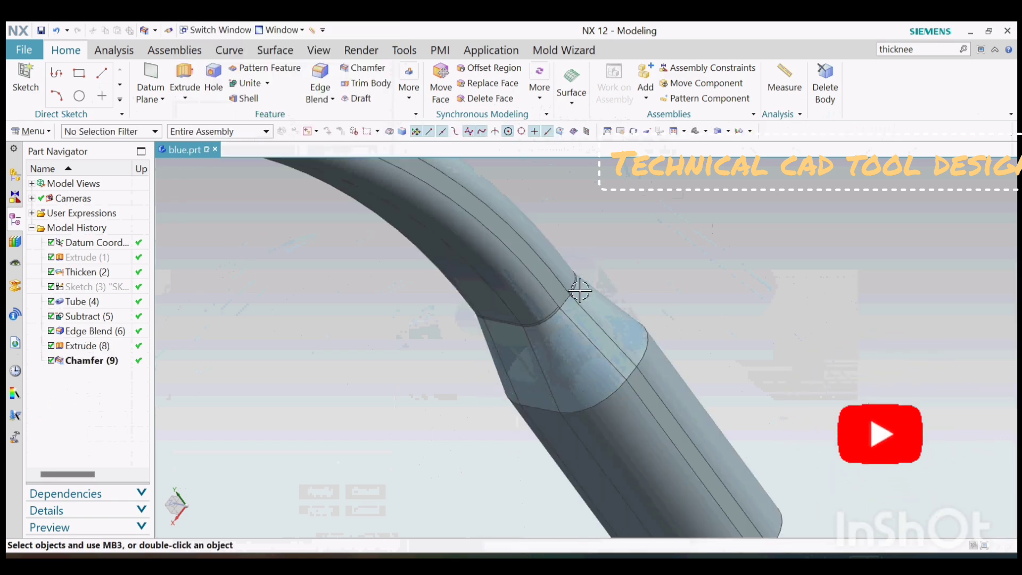
{"action": "middle_click_drag", "start_coordinate": [577, 290], "coordinate": [687, 346]}
{"action": "scroll", "coordinate": [686, 330], "scroll_direction": "down", "scroll_amount": 3}
{"action": "left_click", "coordinate": [247, 82]}
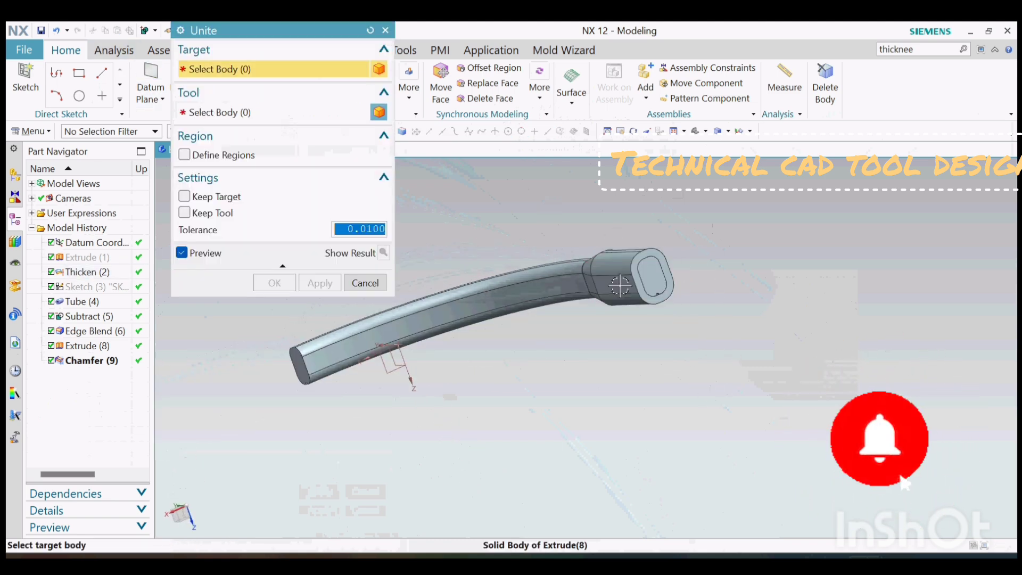
{"action": "middle_click_drag", "start_coordinate": [585, 298], "coordinate": [628, 320]}
{"action": "key", "text": "Escape"}
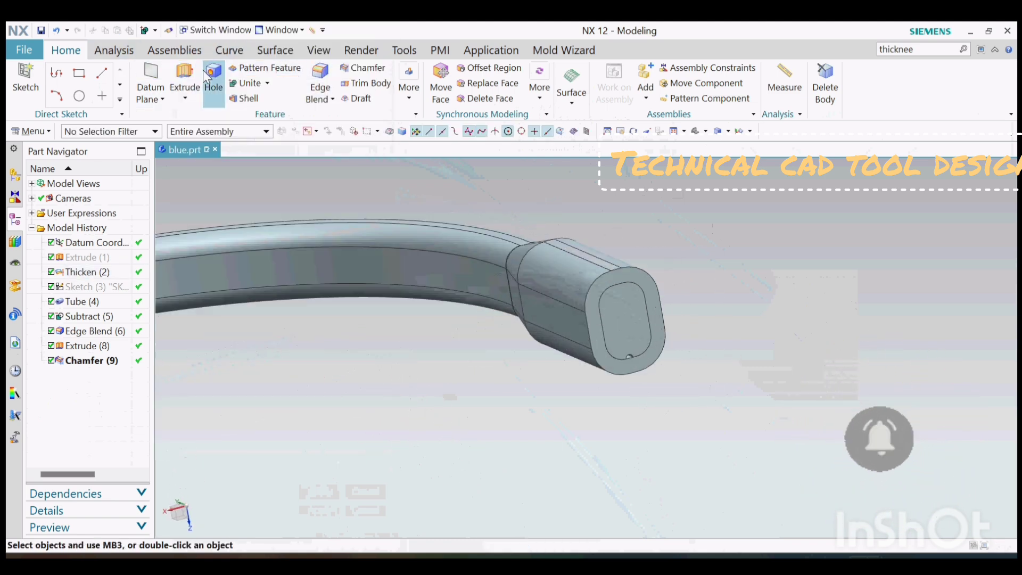
Step: Try to extrude the edges of the sleeve's ring-shaped end face 10 mm with Boolean Unite
{"action": "left_click", "coordinate": [463, 131]}
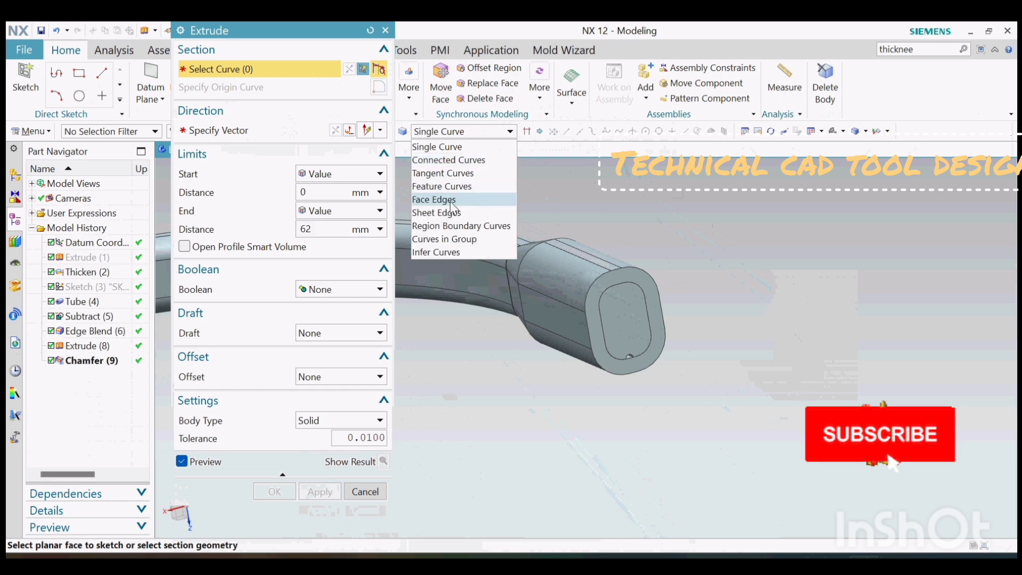
{"action": "left_click", "coordinate": [433, 200]}
{"action": "left_click", "coordinate": [639, 330]}
{"action": "left_click_drag", "start_coordinate": [648, 339], "coordinate": [641, 334]}
{"action": "left_click", "coordinate": [327, 292]}
{"action": "left_click", "coordinate": [325, 318]}
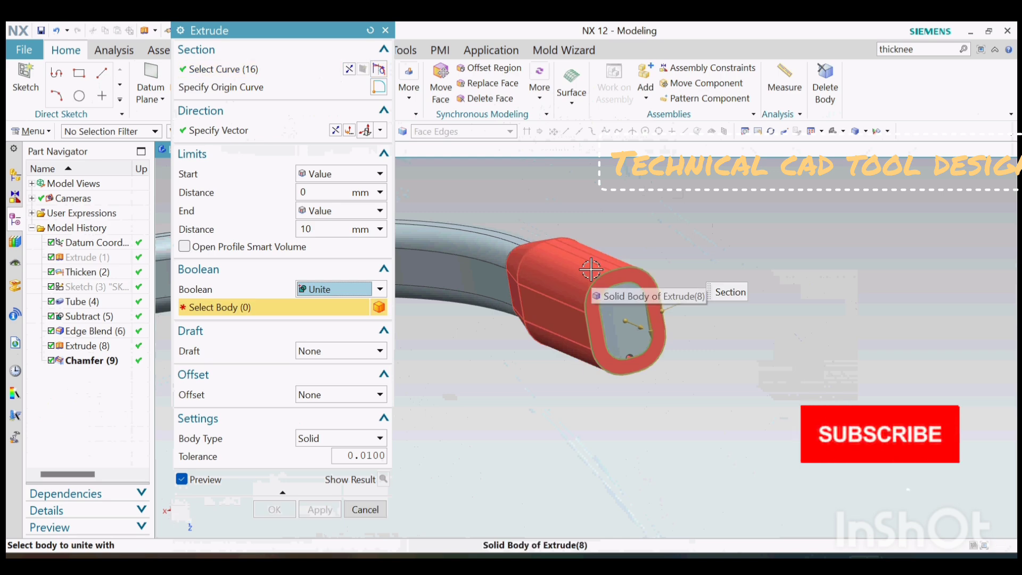
{"action": "key", "text": "Escape"}
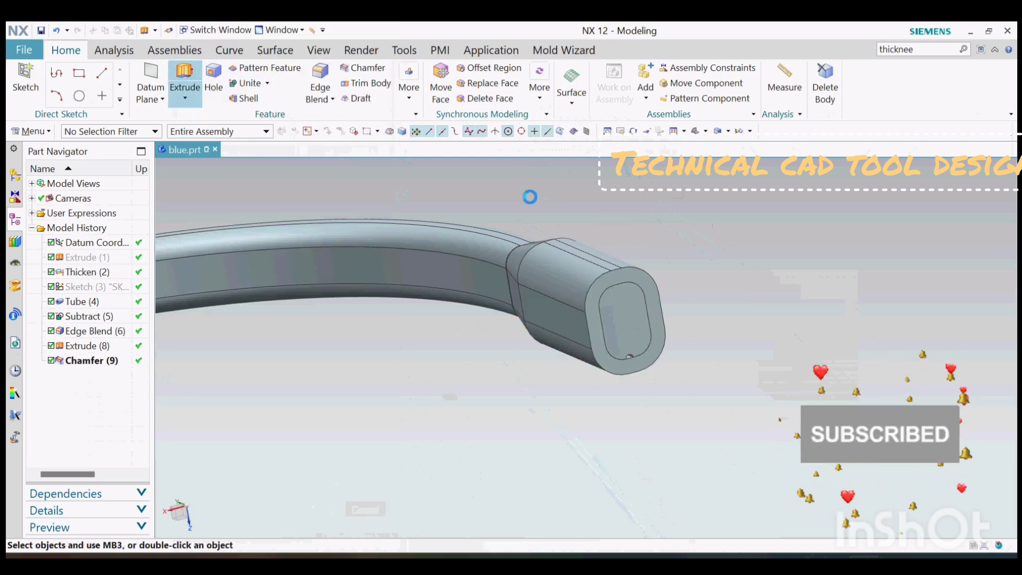
Step: Extrude the edges of the sleeve's ring-shaped end face 5 mm outward as a separate body with Boolean None
{"action": "key", "text": "x"}
{"action": "left_click", "coordinate": [463, 131]}
{"action": "left_click", "coordinate": [433, 199]}
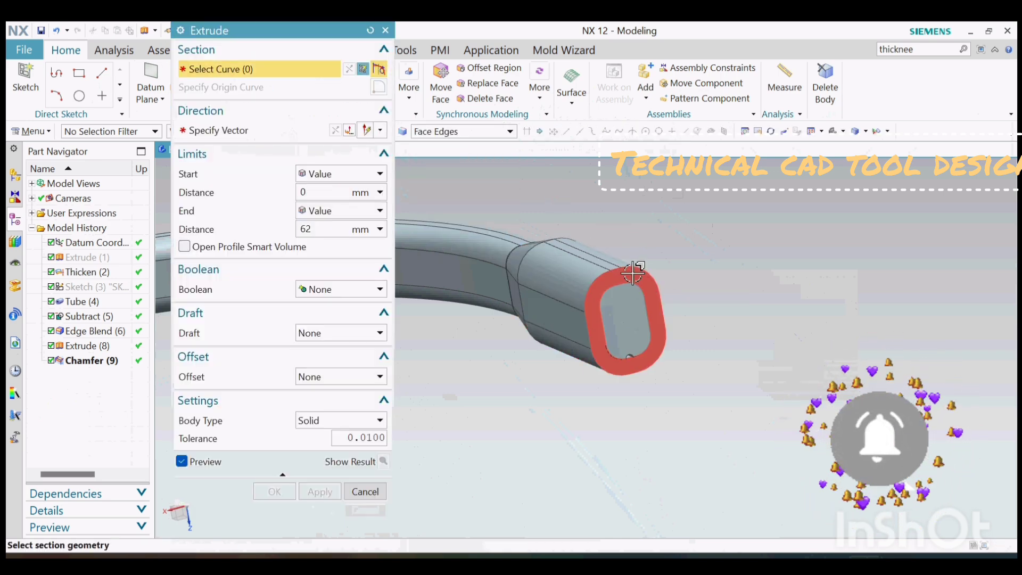
{"action": "left_click", "coordinate": [632, 272]}
{"action": "type", "text": "5"}
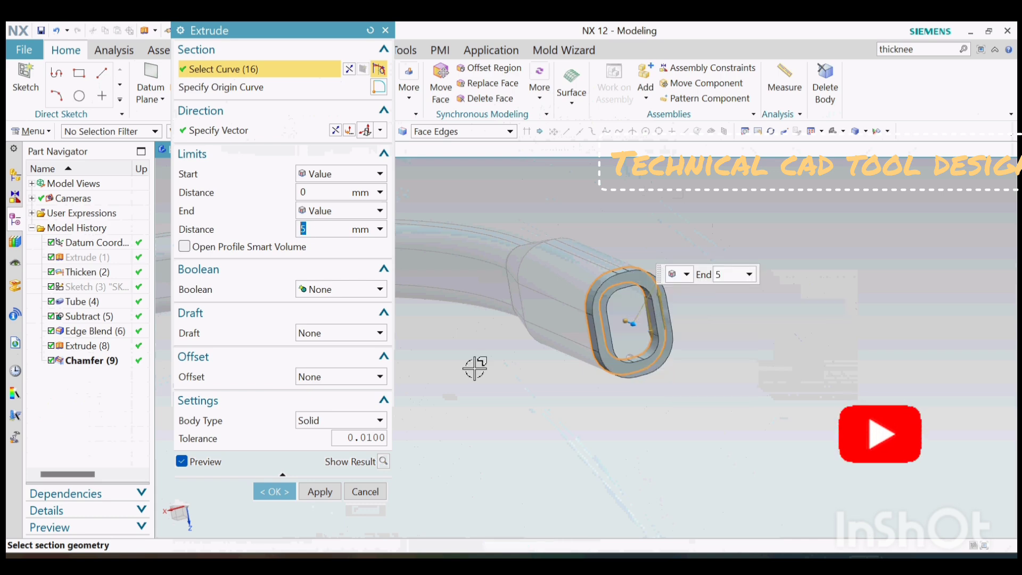
{"action": "left_click", "coordinate": [274, 491]}
{"action": "left_click", "coordinate": [488, 69]}
{"action": "scroll", "coordinate": [654, 324], "scroll_direction": "up", "scroll_amount": 4}
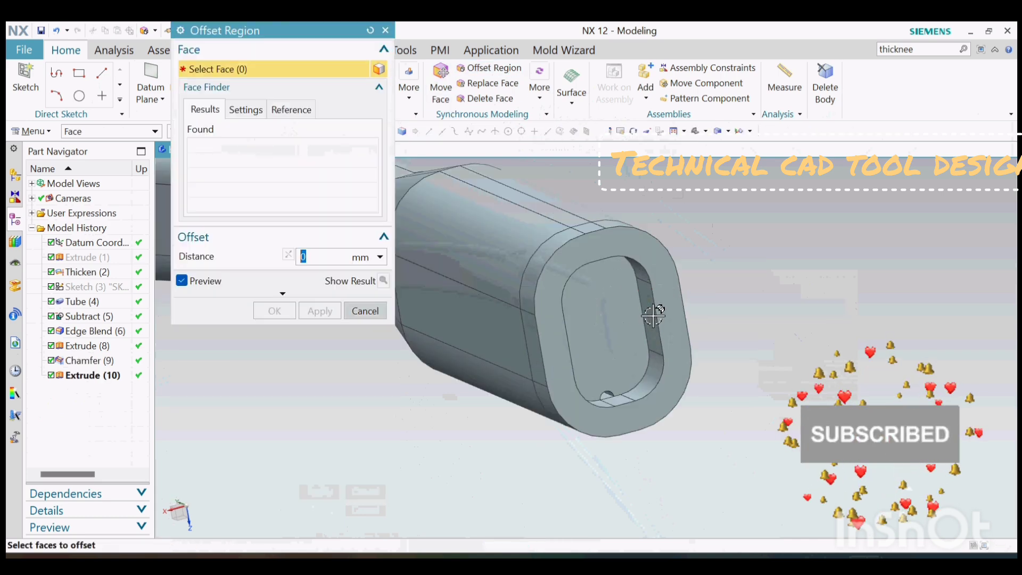
{"action": "left_click", "coordinate": [654, 325]}
{"action": "mouse_move", "coordinate": [650, 310]}
{"action": "left_mouse_down"}
{"action": "mouse_move", "coordinate": [559, 349]}
{"action": "mouse_move", "coordinate": [642, 316]}
{"action": "left_mouse_up"}
{"action": "left_click", "coordinate": [365, 311]}
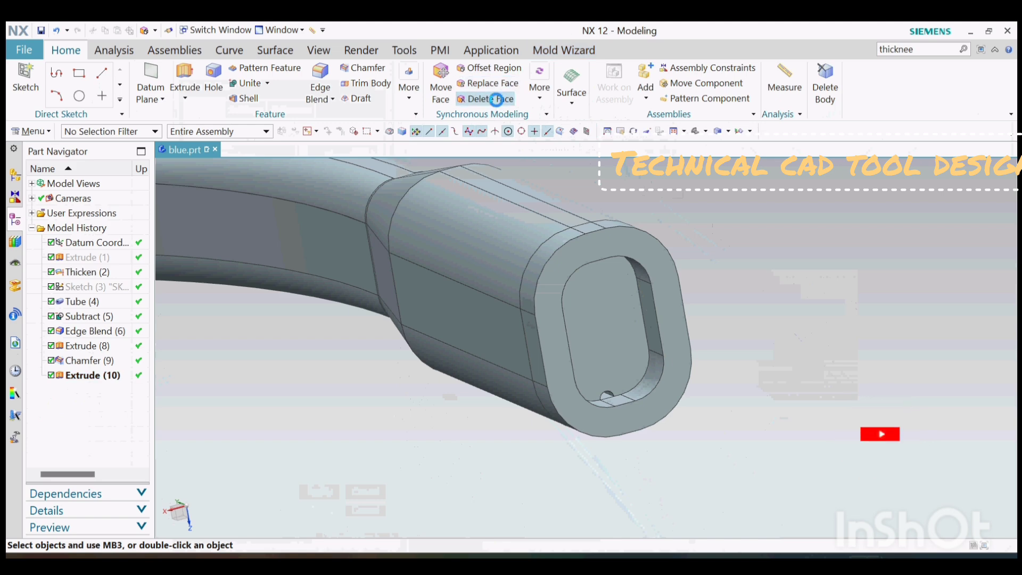
Step: Try to select the side faces of the 5 mm end ring for deletion with Delete Face
{"action": "left_click", "coordinate": [484, 99]}
{"action": "middle_click_drag", "start_coordinate": [653, 259], "coordinate": [734, 277]}
{"action": "left_click_drag", "start_coordinate": [661, 424], "coordinate": [654, 429]}
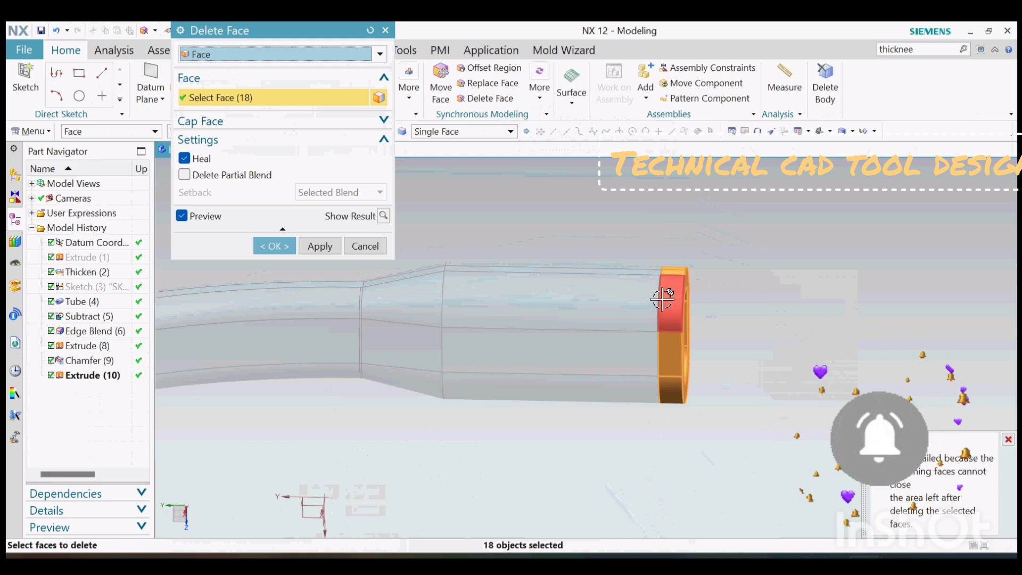
{"action": "left_click", "coordinate": [672, 270], "text": "shift"}
{"action": "left_click", "coordinate": [365, 246]}
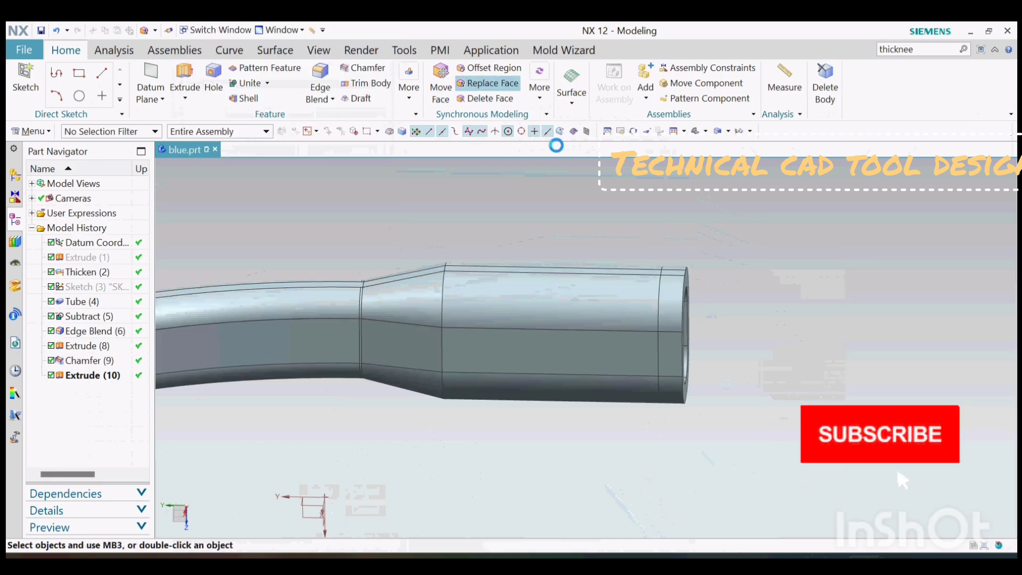
Step: Delete the rounded inner corner faces of the 5 mm end ring so its opening has square corners
{"action": "left_click", "coordinate": [488, 83]}
{"action": "middle_click_drag", "start_coordinate": [602, 355], "coordinate": [564, 306]}
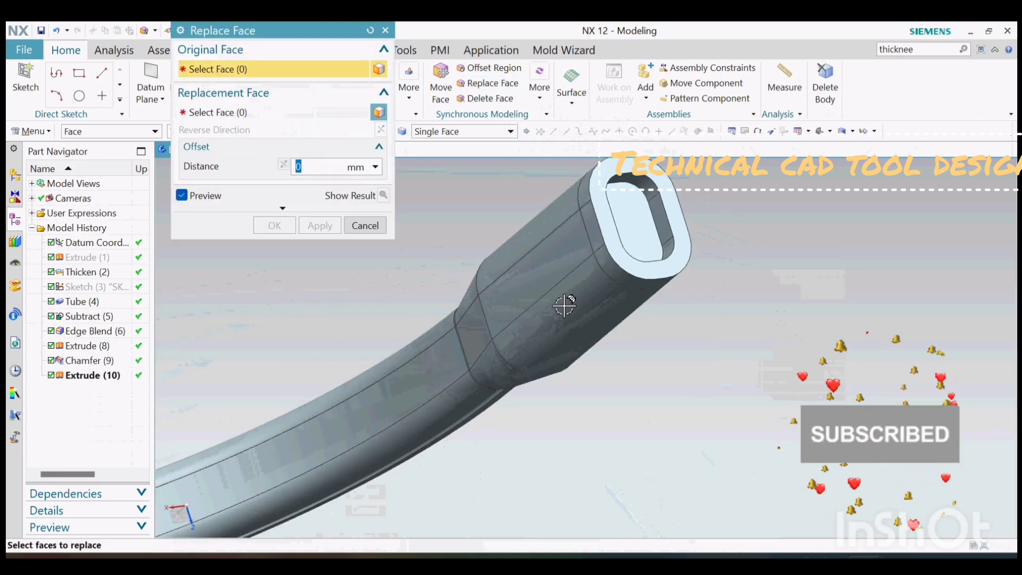
{"action": "left_click", "coordinate": [486, 99]}
{"action": "left_click", "coordinate": [673, 195]}
{"action": "left_click", "coordinate": [670, 269]}
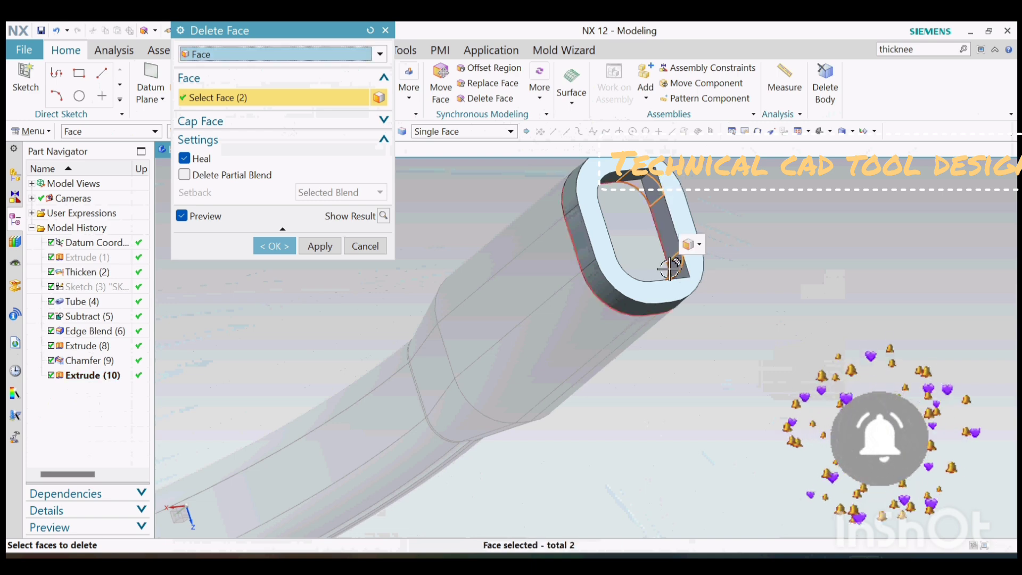
{"action": "middle_click_drag", "start_coordinate": [670, 269], "coordinate": [585, 187]}
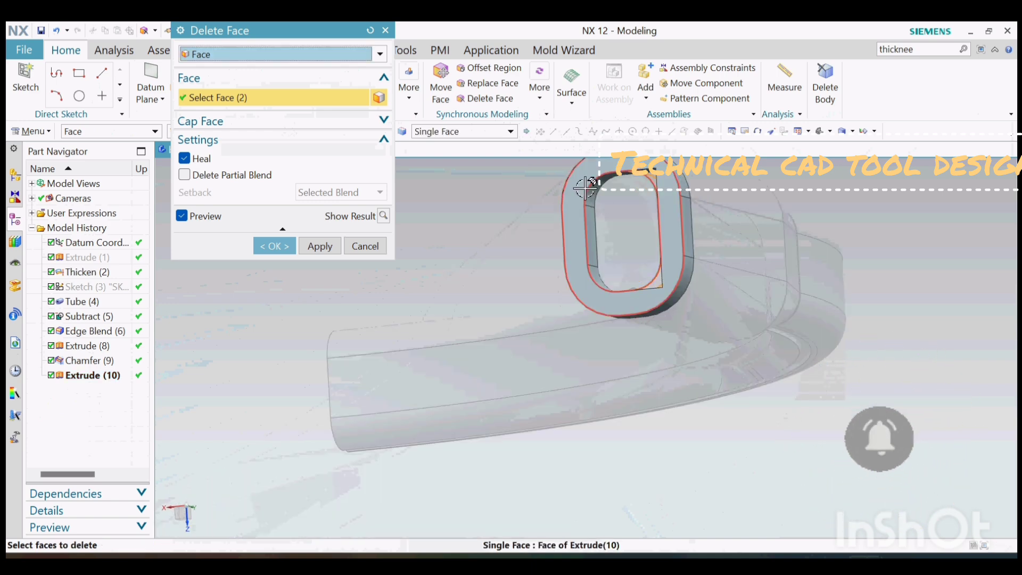
{"action": "left_click", "coordinate": [322, 247]}
Step: Replace one long inner side face of the end ring with the opposite inner face to close the opening
{"action": "left_click", "coordinate": [494, 85]}
{"action": "left_click", "coordinate": [593, 202]}
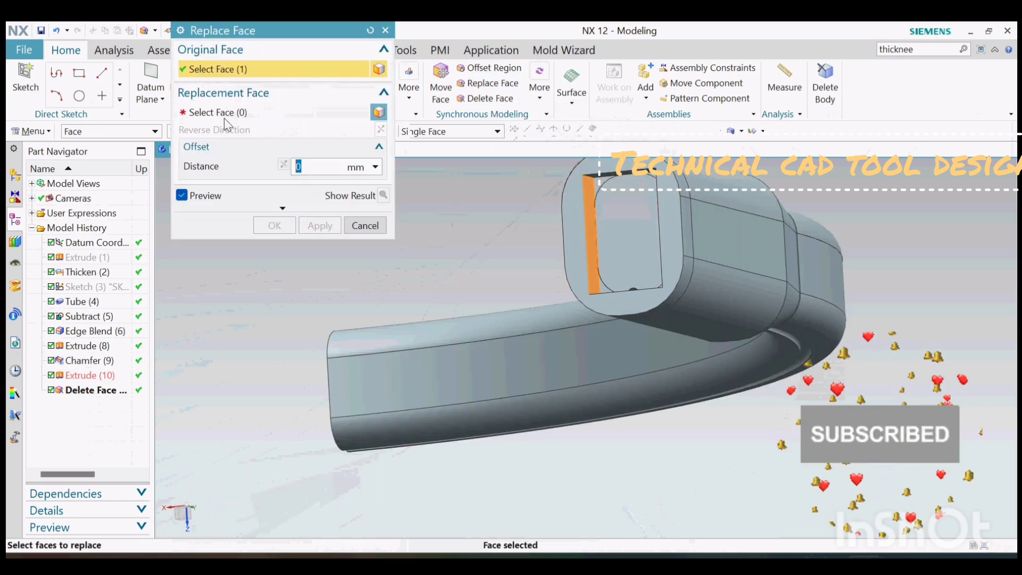
{"action": "left_click", "coordinate": [224, 113]}
{"action": "scroll", "coordinate": [680, 367], "scroll_direction": "down", "scroll_amount": 5}
{"action": "scroll", "coordinate": [687, 356], "scroll_direction": "up", "scroll_amount": 5}
{"action": "left_click", "coordinate": [718, 337]}
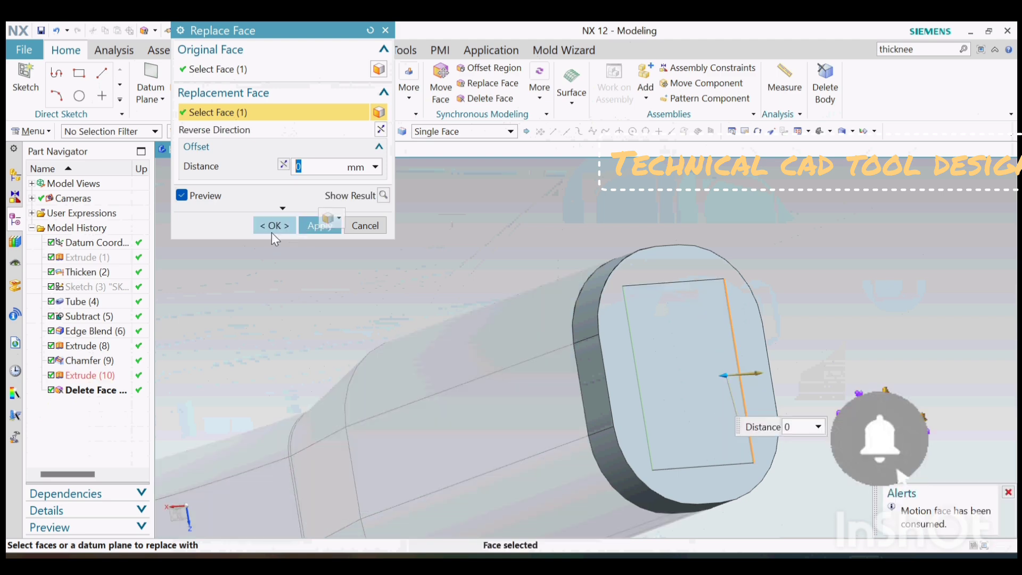
{"action": "left_click", "coordinate": [273, 225]}
Step: Unite the sleeve body with the closed end cap
{"action": "left_click", "coordinate": [262, 85]}
{"action": "left_click", "coordinate": [593, 333]}
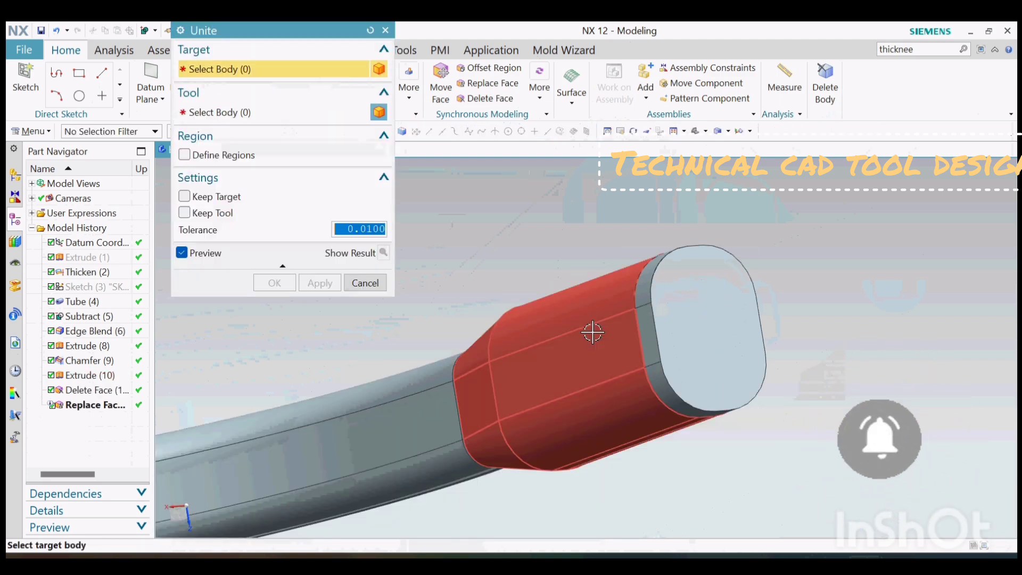
{"action": "left_click", "coordinate": [662, 287]}
{"action": "left_click", "coordinate": [312, 281]}
Step: Blend the outer edge of the sleeve's closed end face with a 10 mm radius
{"action": "scroll", "coordinate": [702, 271], "scroll_direction": "down", "scroll_amount": 5}
{"action": "middle_click_drag", "start_coordinate": [684, 299], "coordinate": [858, 390]}
{"action": "left_click", "coordinate": [320, 80]}
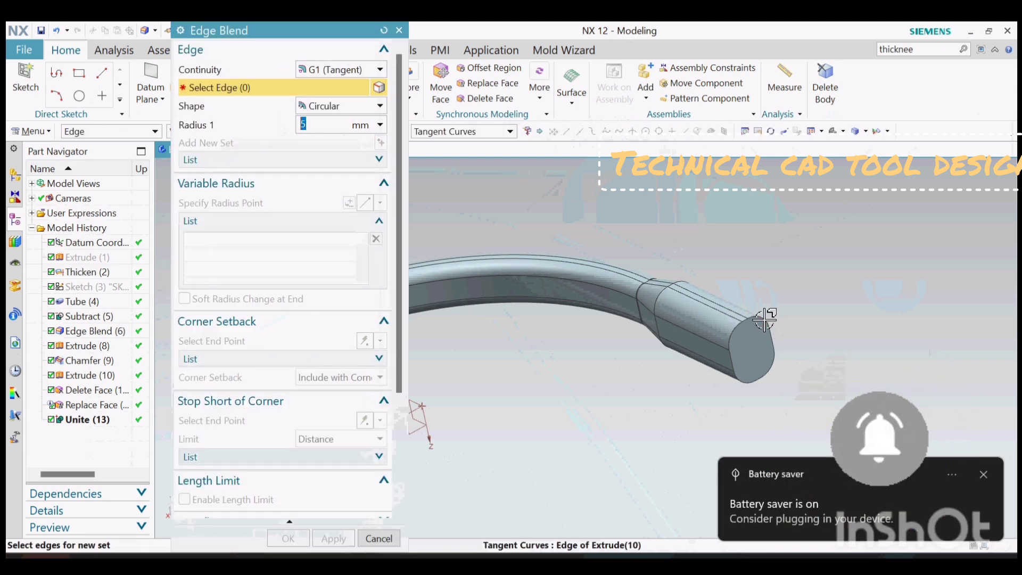
{"action": "left_click", "coordinate": [756, 336]}
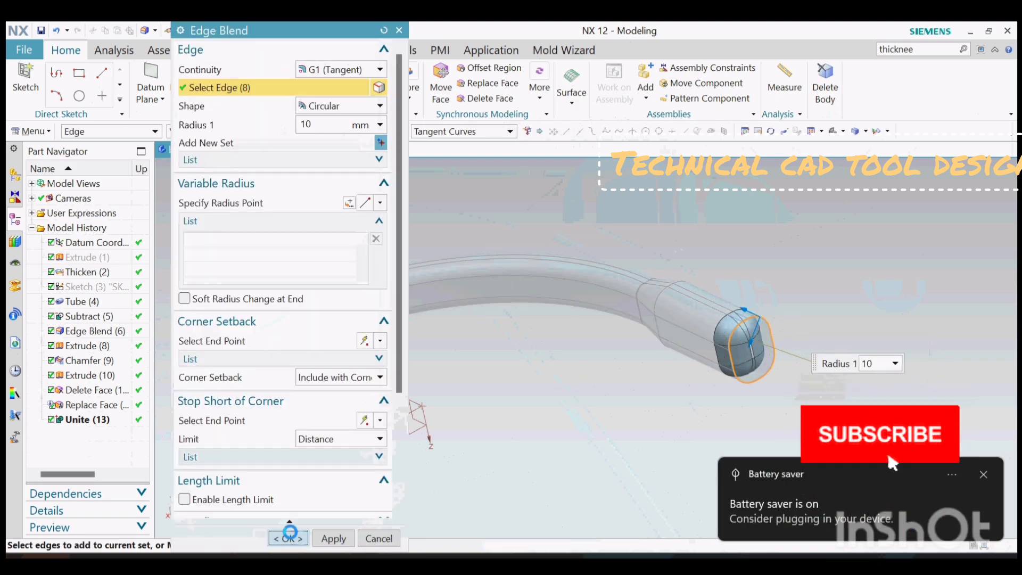
{"action": "left_click", "coordinate": [288, 538]}
{"action": "middle_click_drag", "start_coordinate": [692, 319], "coordinate": [751, 346]}
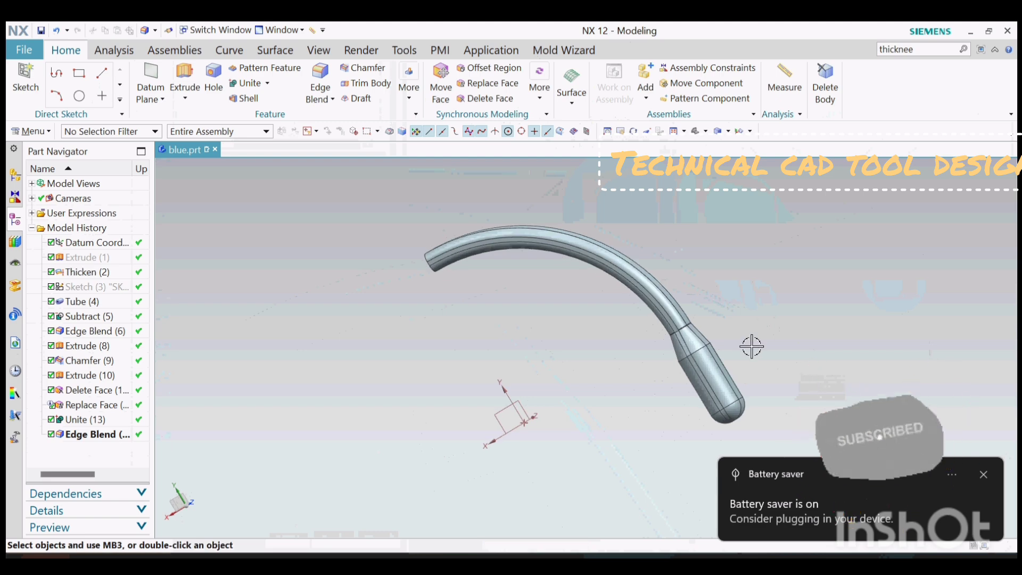
{"action": "middle_click_drag", "start_coordinate": [620, 337], "coordinate": [558, 348]}
{"action": "left_click", "coordinate": [983, 474]}
{"action": "scroll", "coordinate": [559, 347], "scroll_direction": "down", "scroll_amount": 3}
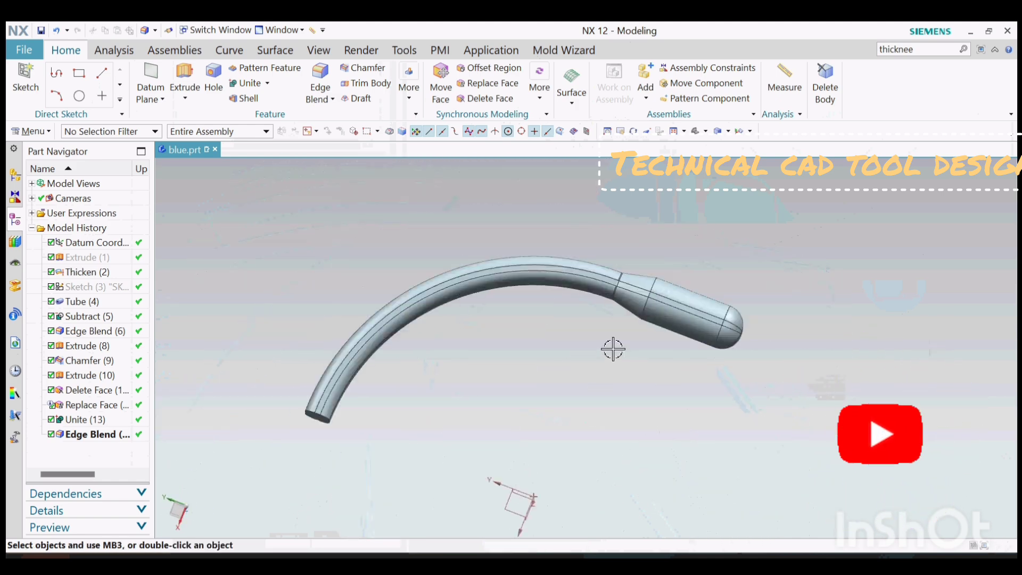
Step: Start extruding the edges of the sleeve's flat rectangular face with a single-sided offset of 0.2 mm
{"action": "left_click", "coordinate": [185, 81]}
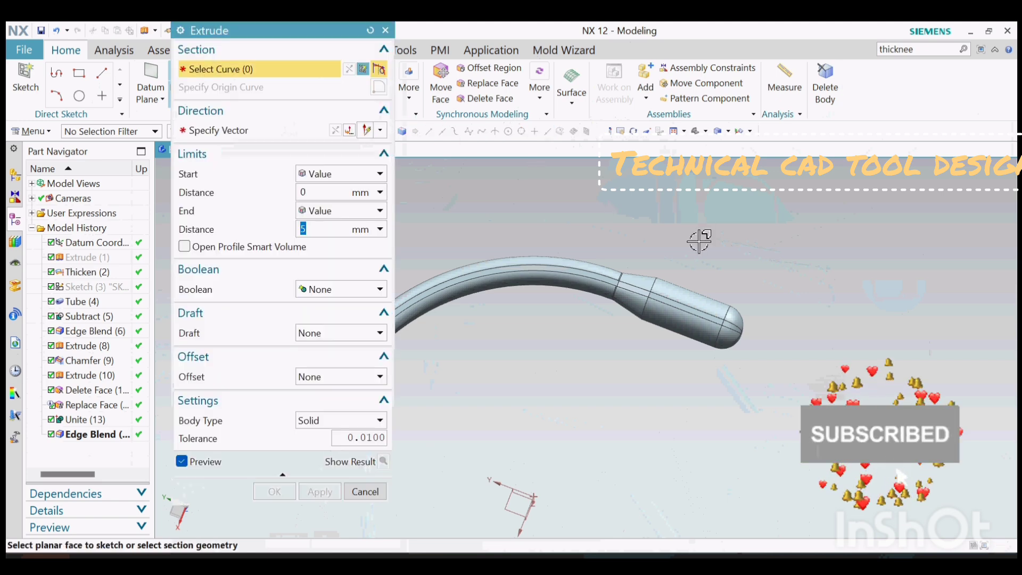
{"action": "mouse_move", "coordinate": [646, 319]}
{"action": "middle_mouse_down"}
{"action": "mouse_move", "coordinate": [641, 343]}
{"action": "mouse_move", "coordinate": [634, 336]}
{"action": "middle_mouse_up"}
{"action": "scroll", "coordinate": [635, 335], "scroll_direction": "up", "scroll_amount": 3}
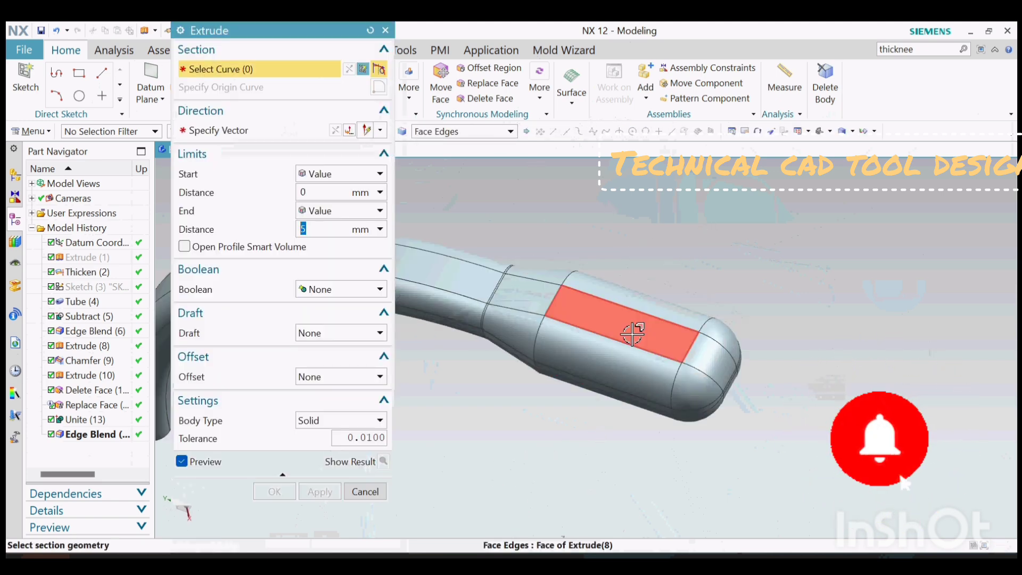
{"action": "left_click", "coordinate": [635, 335]}
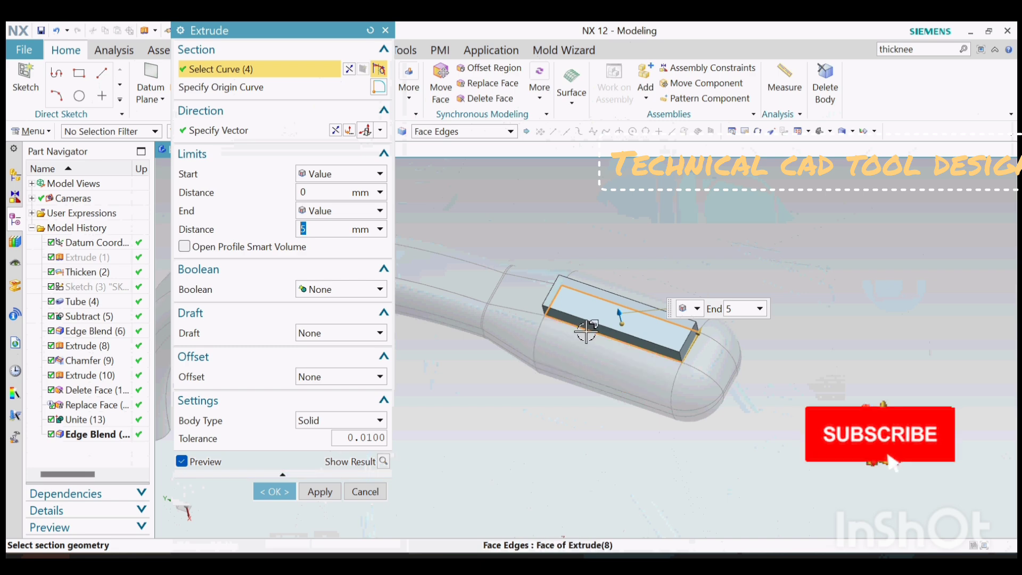
{"action": "scroll", "coordinate": [586, 331], "scroll_direction": "up", "scroll_amount": 3}
{"action": "left_click", "coordinate": [330, 376]}
{"action": "left_click", "coordinate": [319, 407]}
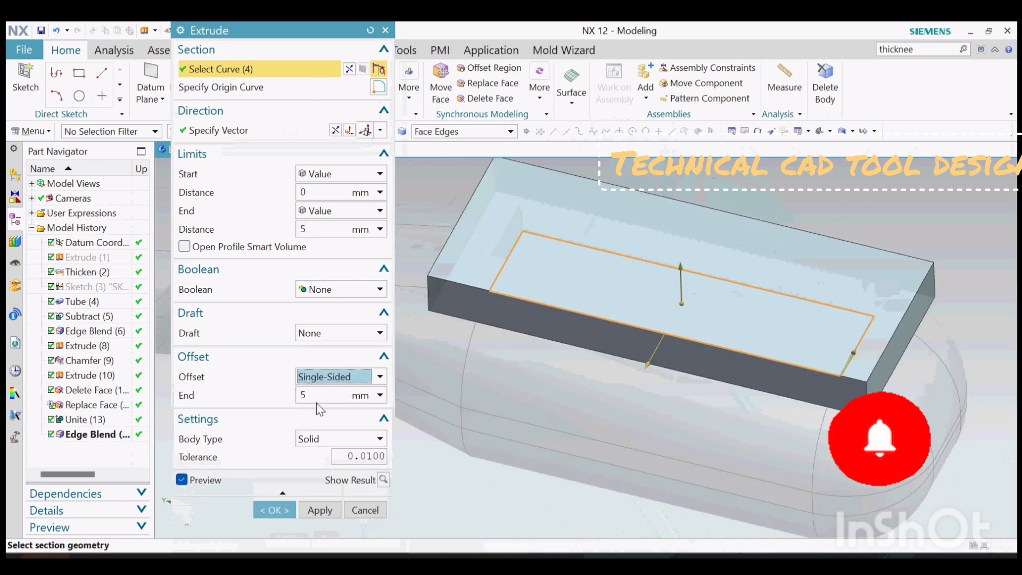
{"action": "key", "text": "Return"}
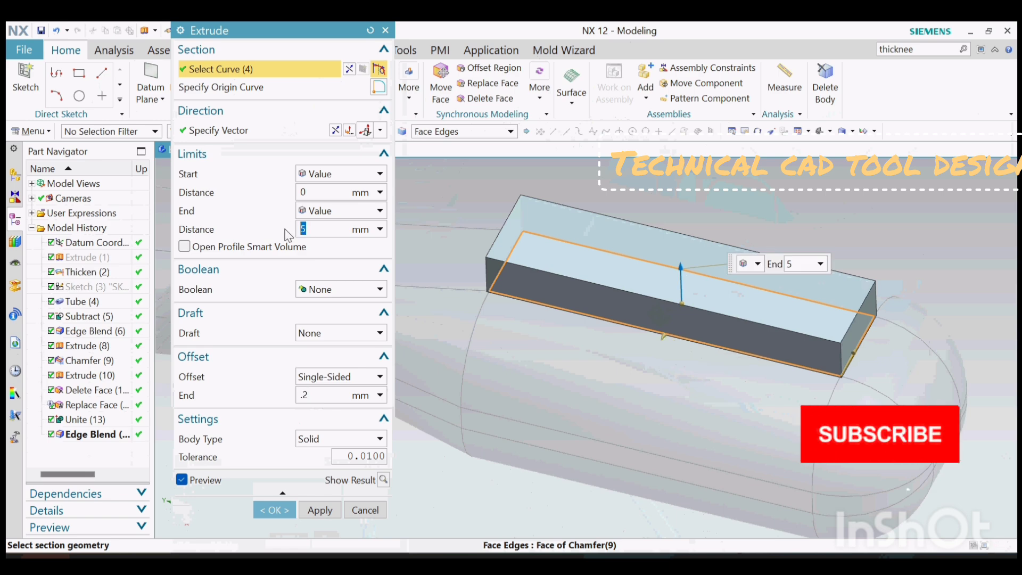
Step: Set the extrusion distance to 1 mm and subtract it from the sleeve body
{"action": "type", "text": "1"}
{"action": "key", "text": "Return"}
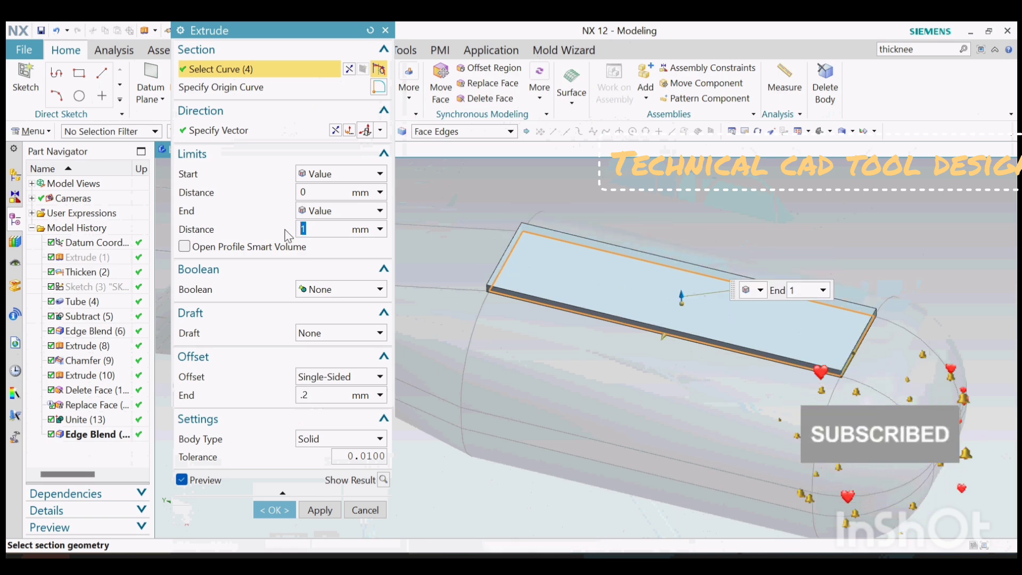
{"action": "left_click", "coordinate": [315, 291]}
{"action": "left_click", "coordinate": [324, 335]}
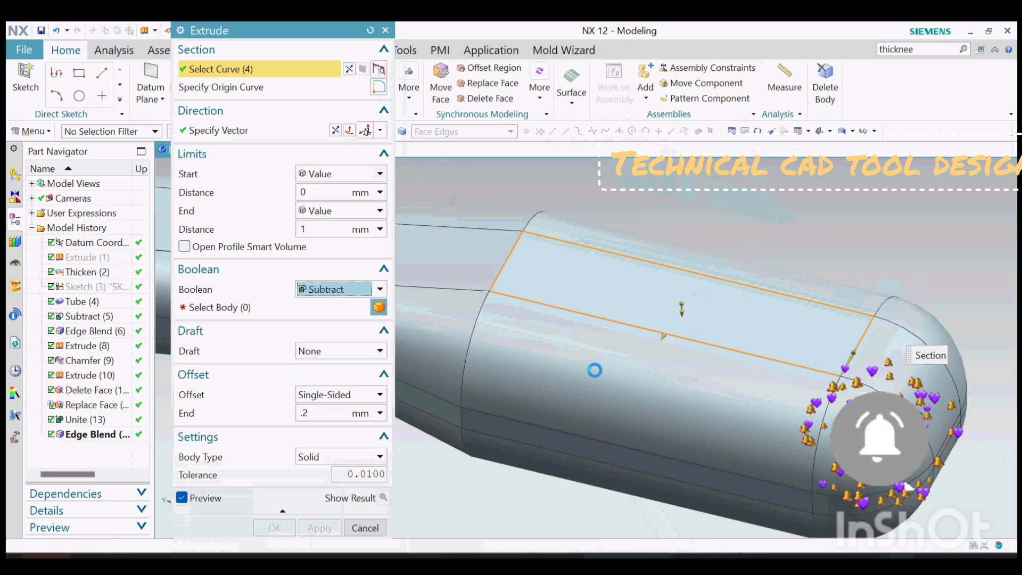
{"action": "left_click", "coordinate": [595, 370]}
{"action": "left_click", "coordinate": [269, 525]}
Step: Edit the rectangular cut on the sleeve's flat side, setting its single-sided offset to -0.8 mm
{"action": "scroll", "coordinate": [529, 273], "scroll_direction": "up", "scroll_amount": 1}
{"action": "middle_click_drag", "start_coordinate": [529, 274], "coordinate": [539, 270]}
{"action": "scroll", "coordinate": [538, 270], "scroll_direction": "down", "scroll_amount": 2}
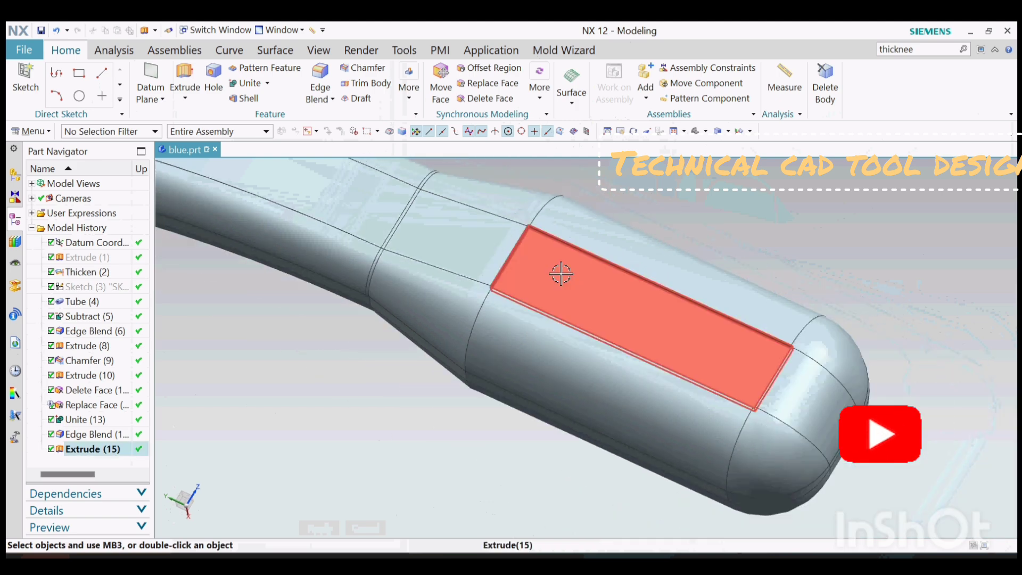
{"action": "double_click", "coordinate": [561, 272]}
{"action": "left_click_drag", "start_coordinate": [319, 413], "coordinate": [257, 412]}
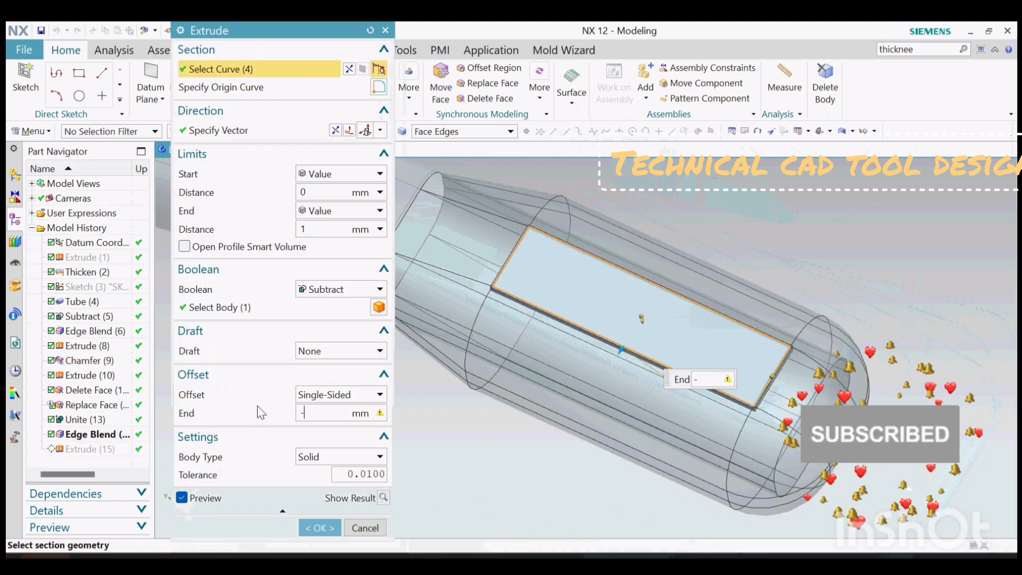
{"action": "type", "text": "-.5"}
{"action": "key", "text": "Return"}
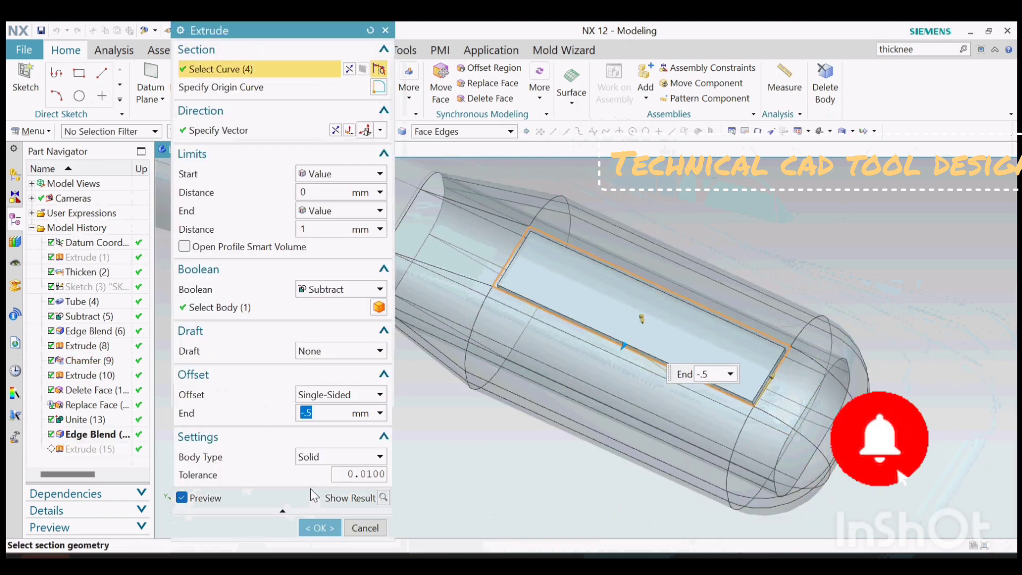
{"action": "type", "text": ".8"}
{"action": "key", "text": "Return"}
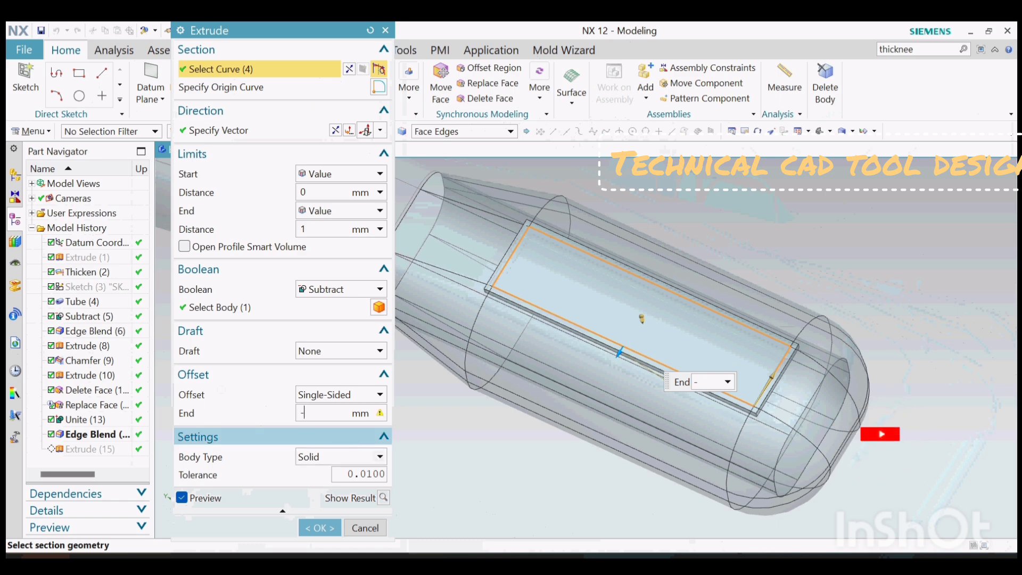
{"action": "key", "text": "Return"}
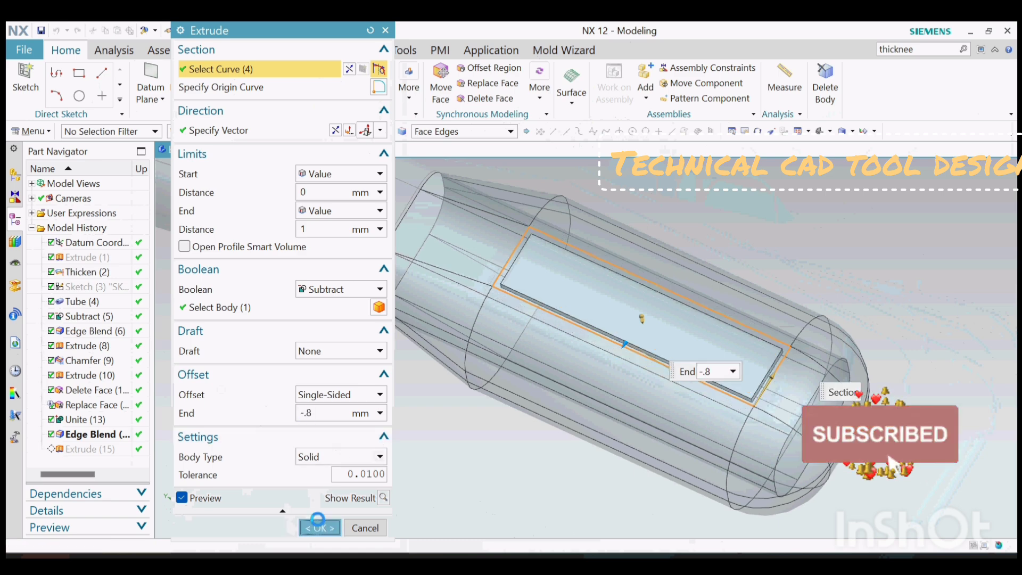
{"action": "left_click", "coordinate": [319, 527]}
Step: Examine the rectangular recess on the sleeve's flat side from several angles
{"action": "scroll", "coordinate": [545, 261], "scroll_direction": "up", "scroll_amount": 2}
{"action": "middle_click_drag", "start_coordinate": [560, 295], "coordinate": [552, 267]}
{"action": "scroll", "coordinate": [567, 255], "scroll_direction": "down", "scroll_amount": 4}
{"action": "scroll", "coordinate": [623, 206], "scroll_direction": "up", "scroll_amount": 5}
{"action": "middle_click_drag", "start_coordinate": [623, 206], "coordinate": [552, 330]}
{"action": "scroll", "coordinate": [582, 262], "scroll_direction": "up", "scroll_amount": 3}
{"action": "scroll", "coordinate": [581, 263], "scroll_direction": "down", "scroll_amount": 3}
{"action": "scroll", "coordinate": [511, 233], "scroll_direction": "up", "scroll_amount": 4}
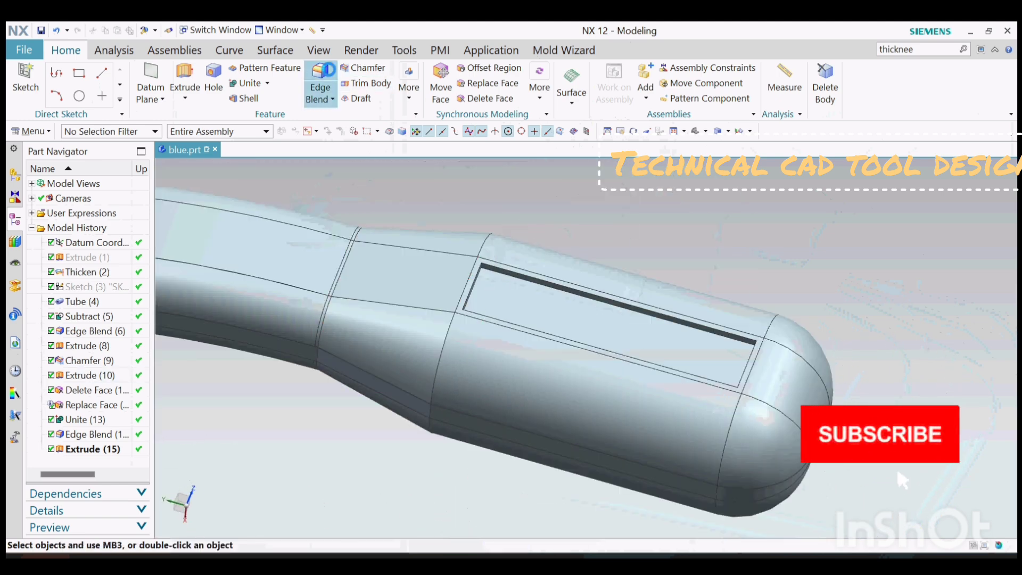
Step: Start an edge blend of 3.5 mm radius on the recess's two corner edges nearest the curved bar
{"action": "scroll", "coordinate": [484, 267], "scroll_direction": "up", "scroll_amount": 5}
{"action": "left_click", "coordinate": [477, 269]}
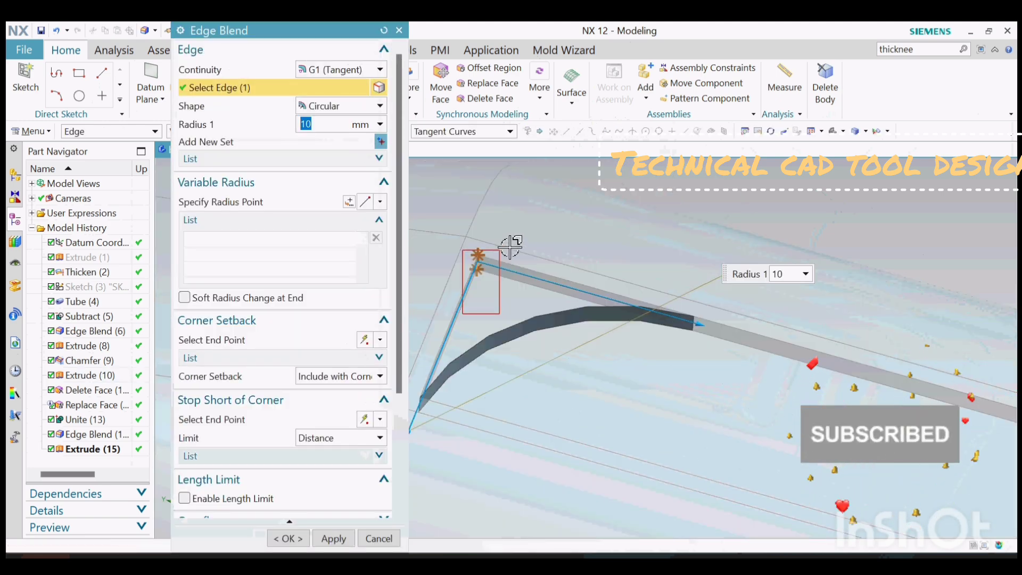
{"action": "scroll", "coordinate": [512, 249], "scroll_direction": "down", "scroll_amount": 3}
{"action": "left_click_drag", "start_coordinate": [613, 286], "coordinate": [525, 273]}
{"action": "middle_click_drag", "start_coordinate": [512, 300], "coordinate": [500, 321]}
{"action": "left_click", "coordinate": [452, 344]}
Step: Add the two corner edges at the recess's other end and blend all four with a 4.1 mm radius
{"action": "scroll", "coordinate": [499, 308], "scroll_direction": "down", "scroll_amount": 3}
{"action": "scroll", "coordinate": [703, 391], "scroll_direction": "up", "scroll_amount": 5}
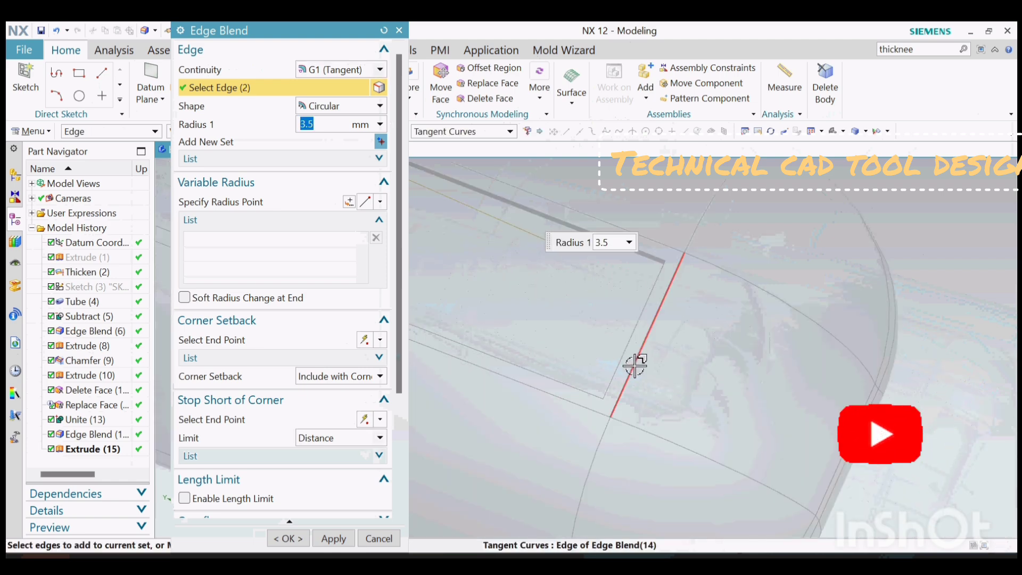
{"action": "left_click", "coordinate": [646, 279]}
{"action": "scroll", "coordinate": [646, 278], "scroll_direction": "down", "scroll_amount": 3}
{"action": "scroll", "coordinate": [650, 436], "scroll_direction": "up", "scroll_amount": 5}
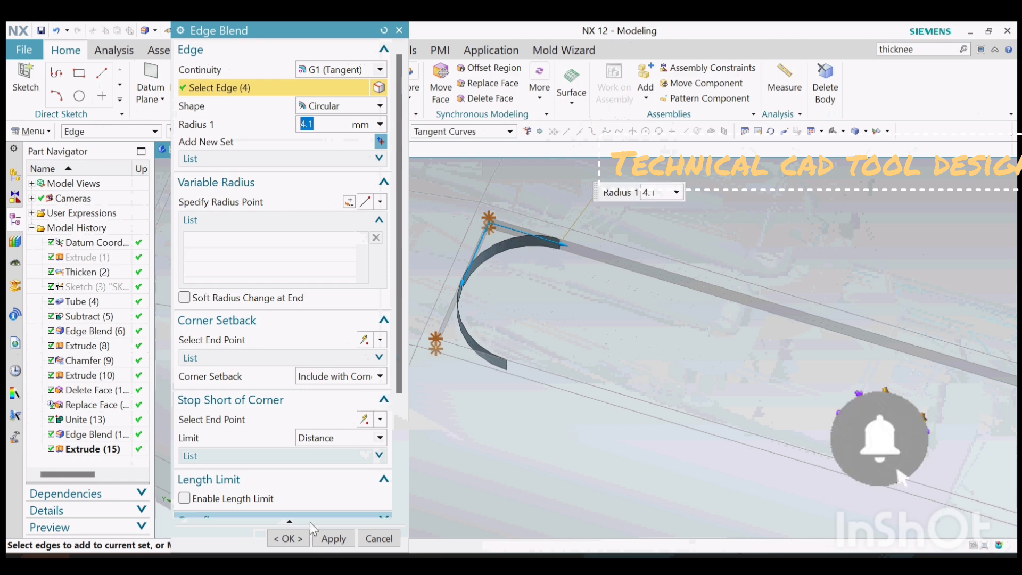
{"action": "left_click", "coordinate": [331, 539]}
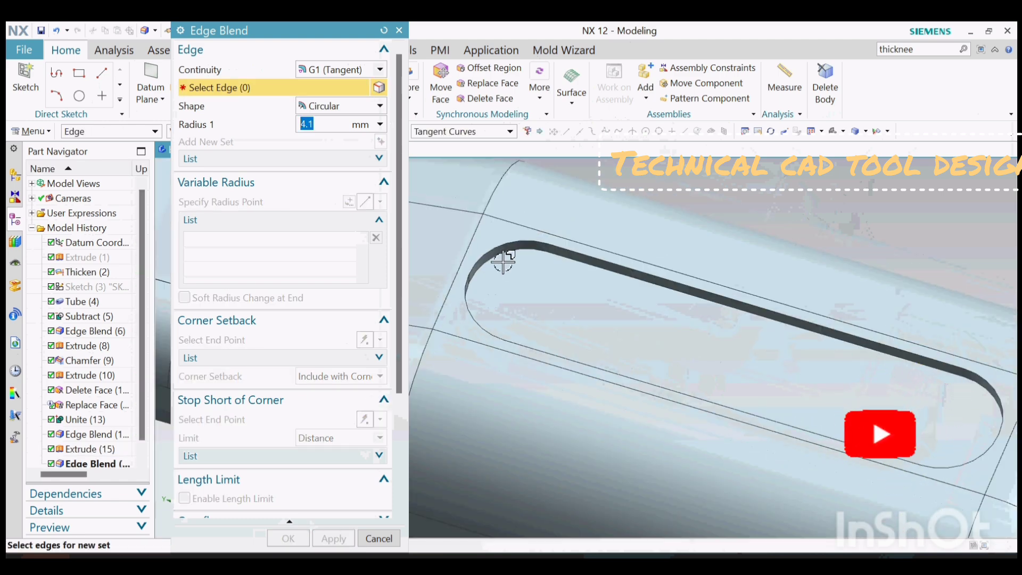
Step: Blend the floor edge loop of the slot-shaped recess with a 0.5 mm radius
{"action": "scroll", "coordinate": [498, 240], "scroll_direction": "up", "scroll_amount": 2}
{"action": "left_click", "coordinate": [500, 251]}
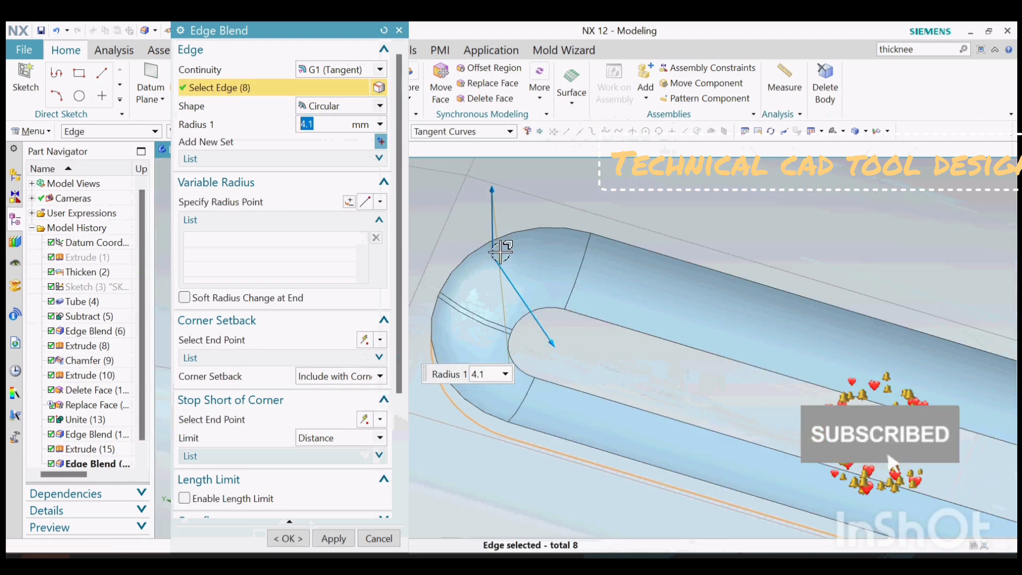
{"action": "type", "text": "2"}
{"action": "type", "text": "."}
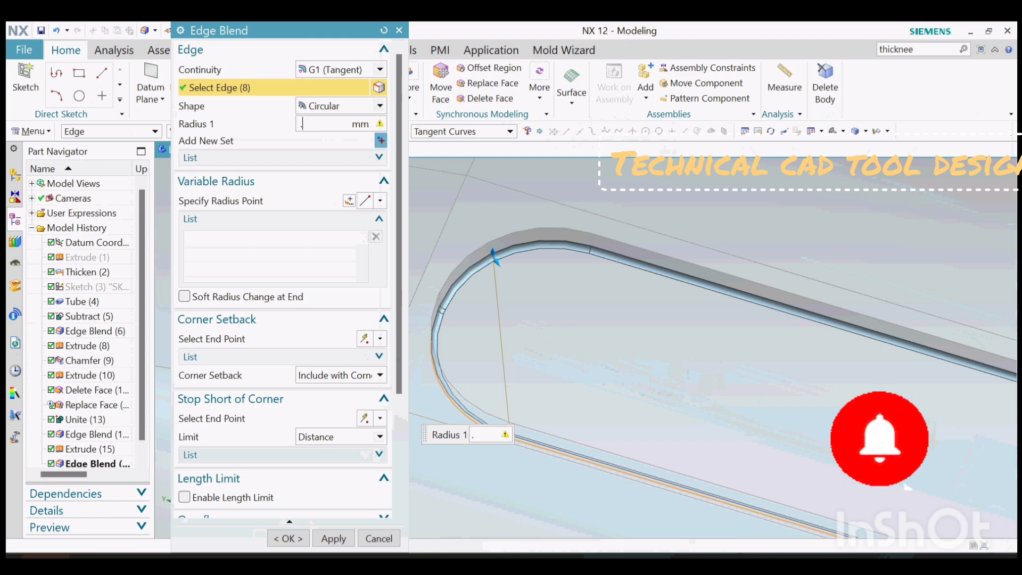
{"action": "type", "text": "5"}
{"action": "middle_click", "coordinate": [524, 296]}
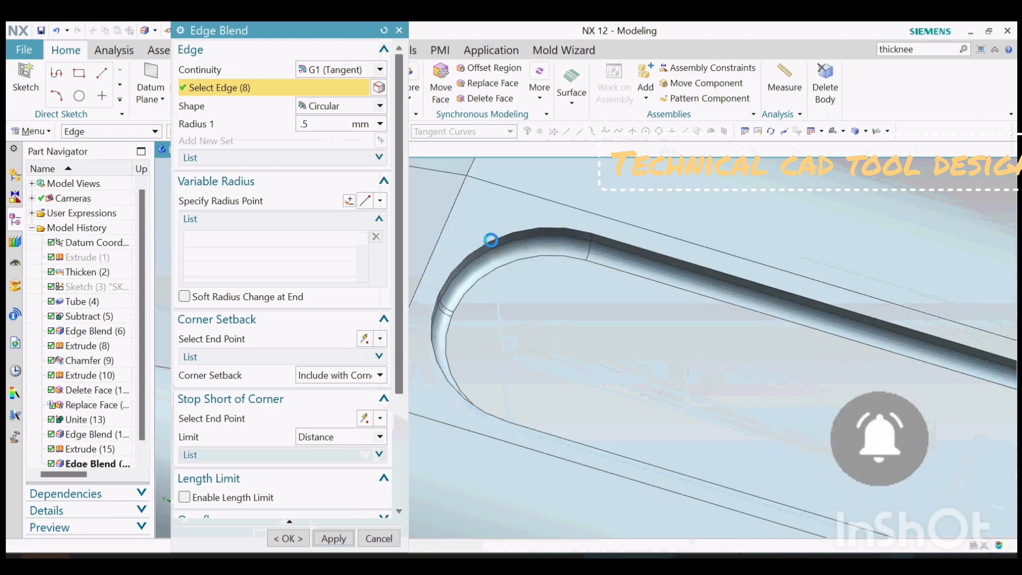
Step: Blend the outer rim edge loop of the recess with a 0.5 mm radius
{"action": "left_click", "coordinate": [517, 278]}
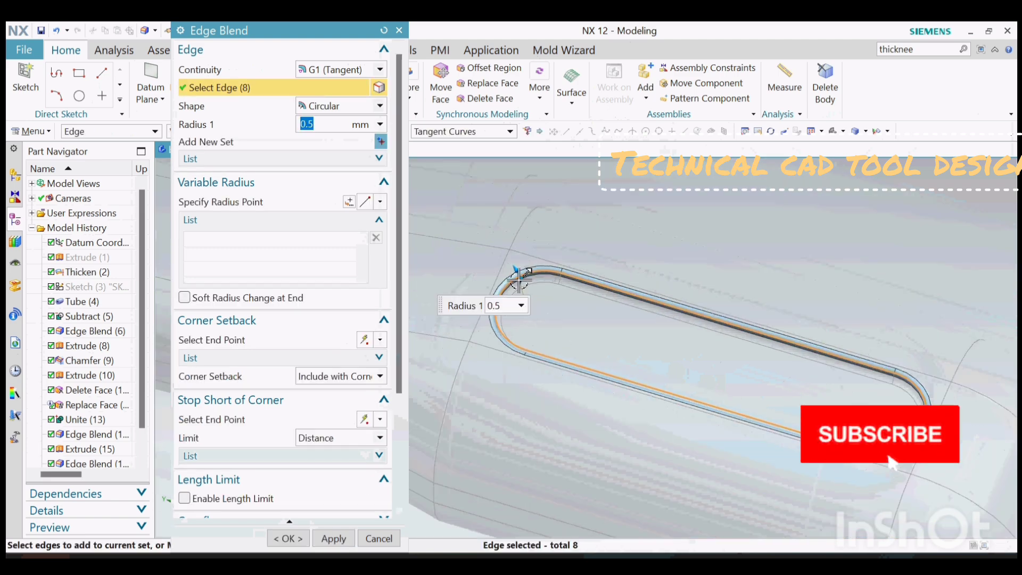
{"action": "scroll", "coordinate": [518, 278], "scroll_direction": "up", "scroll_amount": 3}
{"action": "left_click", "coordinate": [296, 533]}
{"action": "scroll", "coordinate": [554, 317], "scroll_direction": "down", "scroll_amount": 5}
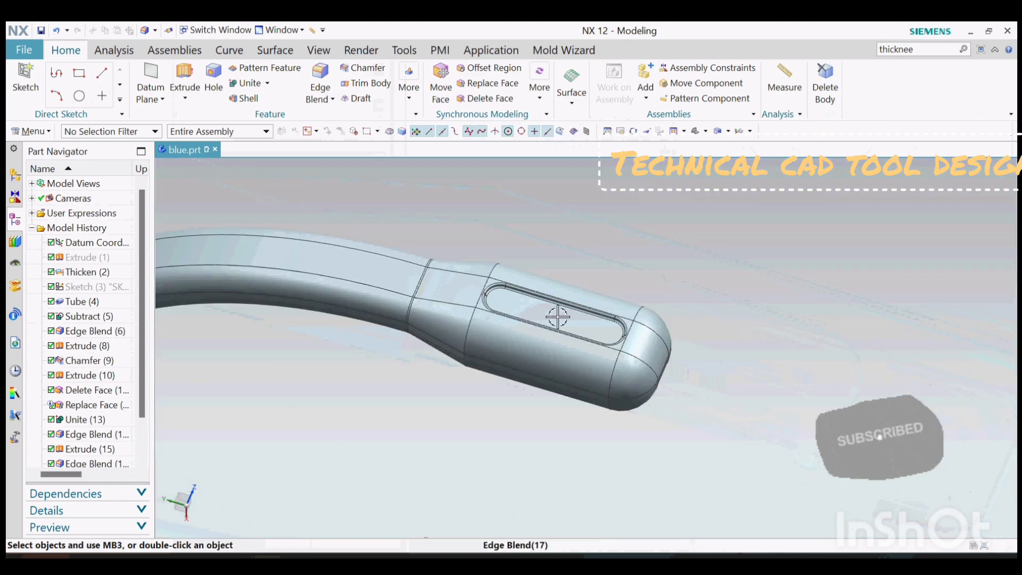
Step: Start an extrusion sketch on the recess floor and draw an 8.1 by 5 mm rectangle near the end closest to the bar
{"action": "middle_click_drag", "start_coordinate": [564, 319], "coordinate": [565, 316]}
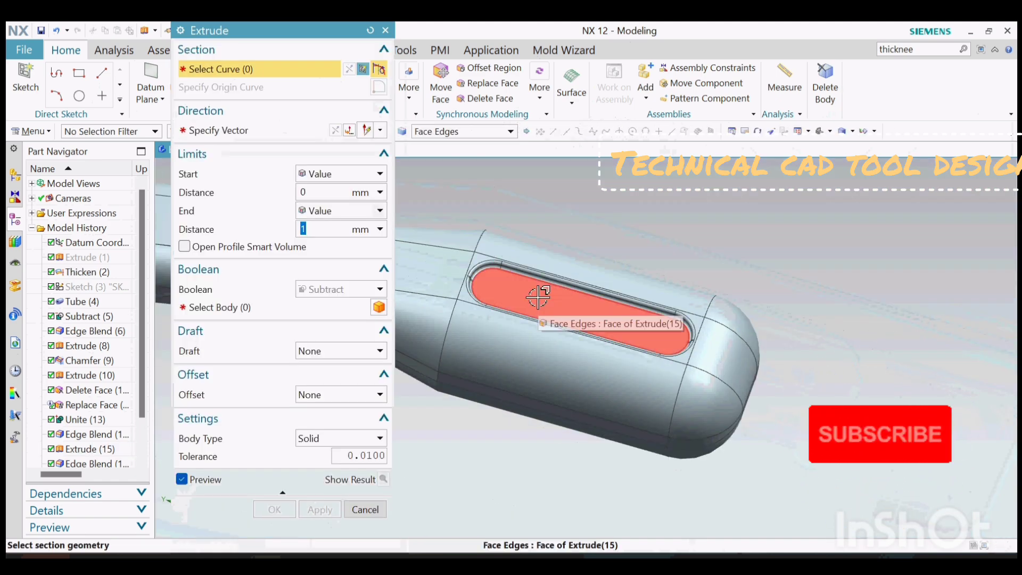
{"action": "left_click", "coordinate": [677, 271]}
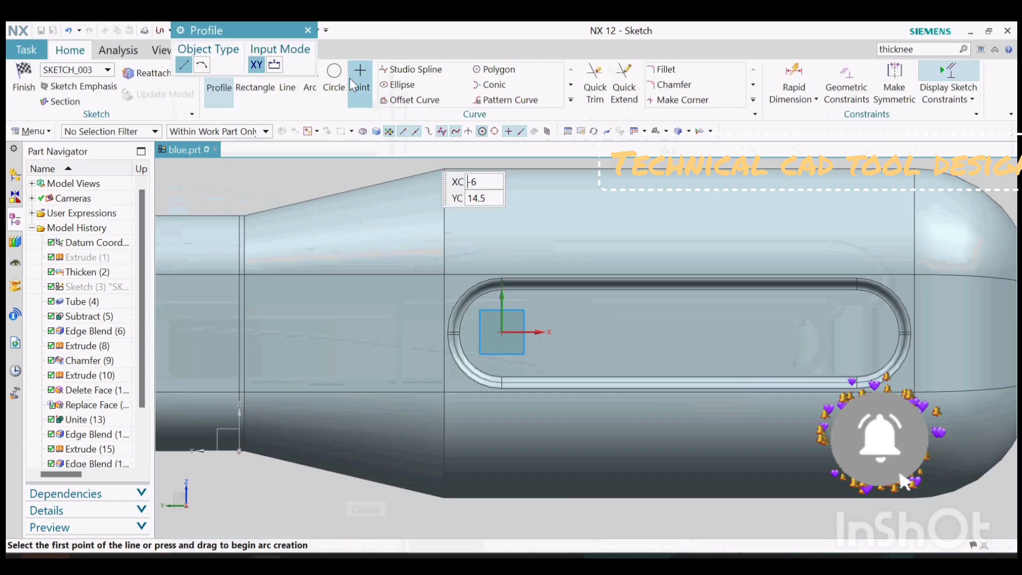
{"action": "left_click", "coordinate": [255, 87]}
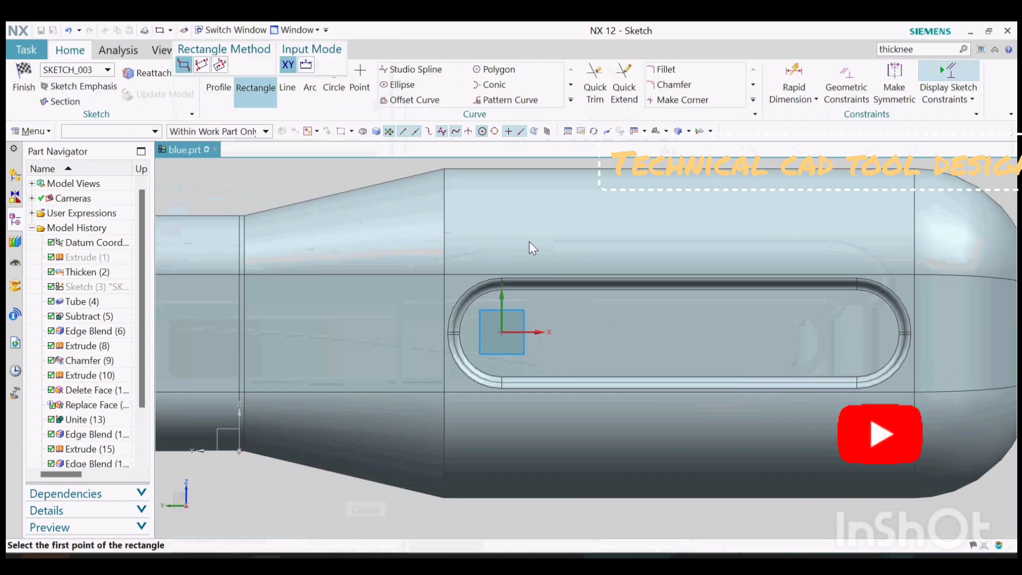
{"action": "scroll", "coordinate": [498, 317], "scroll_direction": "up", "scroll_amount": 3}
{"action": "left_click", "coordinate": [485, 291]}
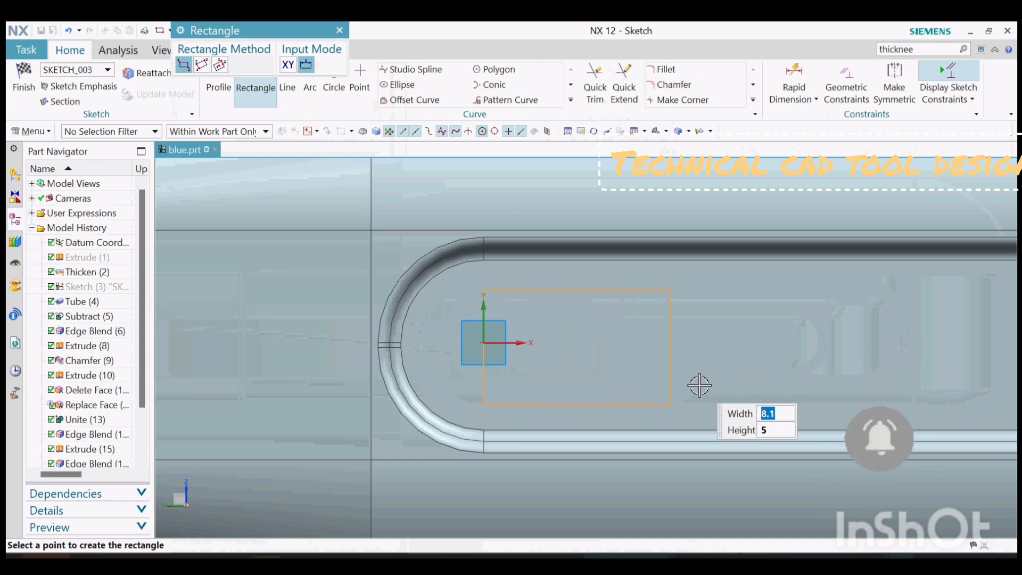
{"action": "left_click", "coordinate": [536, 354]}
Step: Draw an 8 by 5 mm rectangle in the middle of the recess and a narrower one of matching height near the rounded cap
{"action": "scroll", "coordinate": [537, 354], "scroll_direction": "down", "scroll_amount": 3}
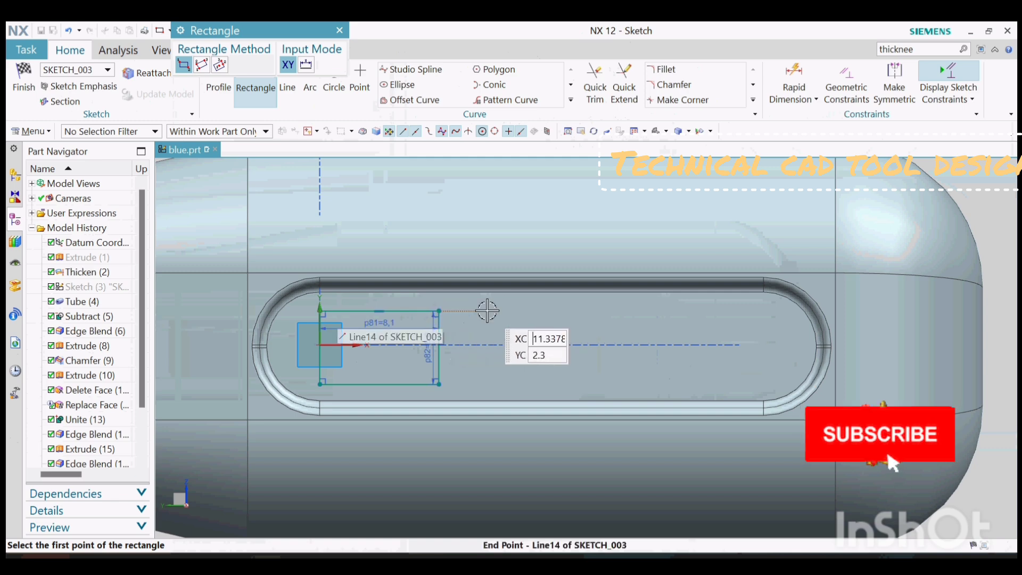
{"action": "left_click", "coordinate": [514, 313]}
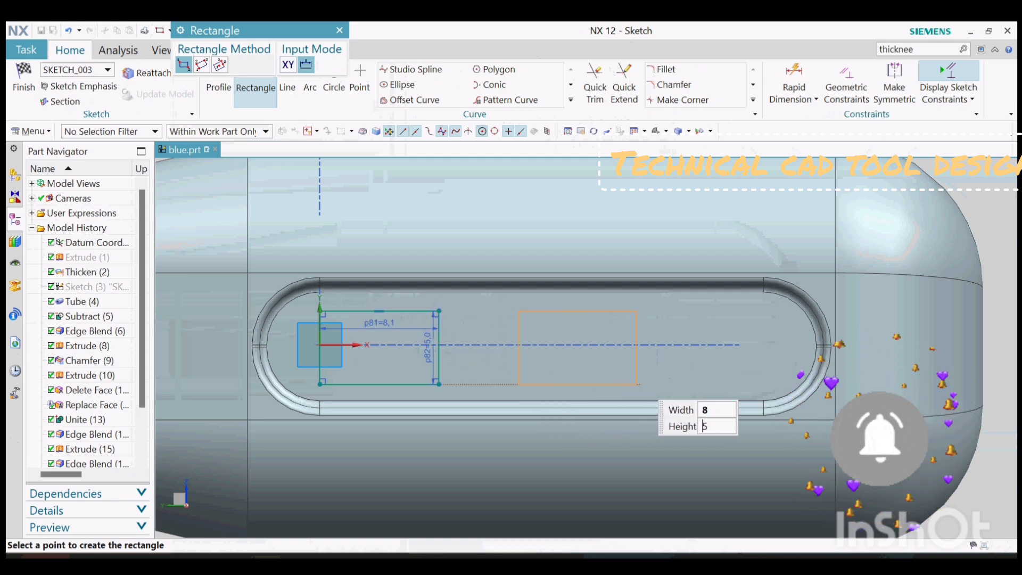
{"action": "left_click", "coordinate": [682, 311]}
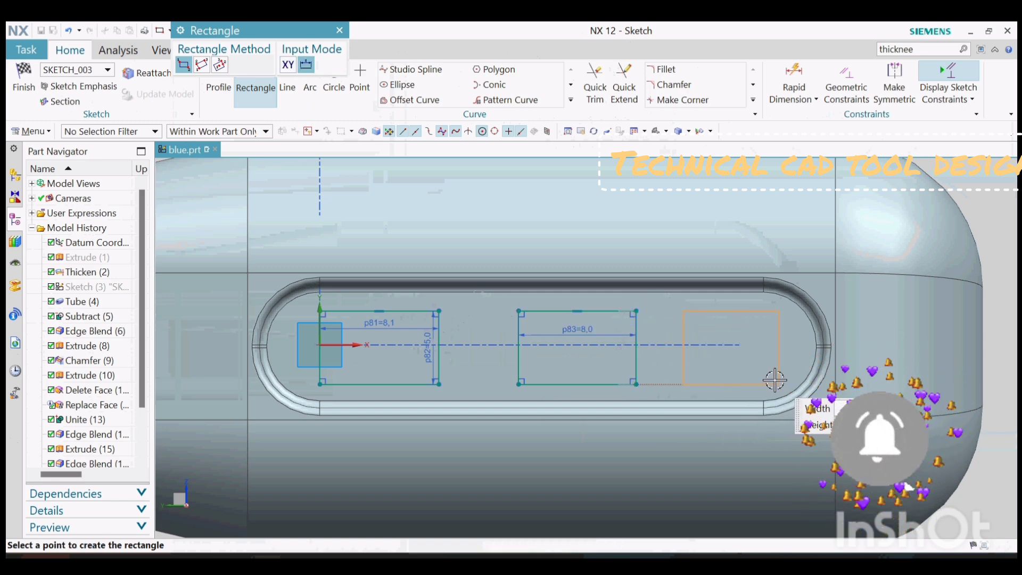
{"action": "key", "text": "Escape"}
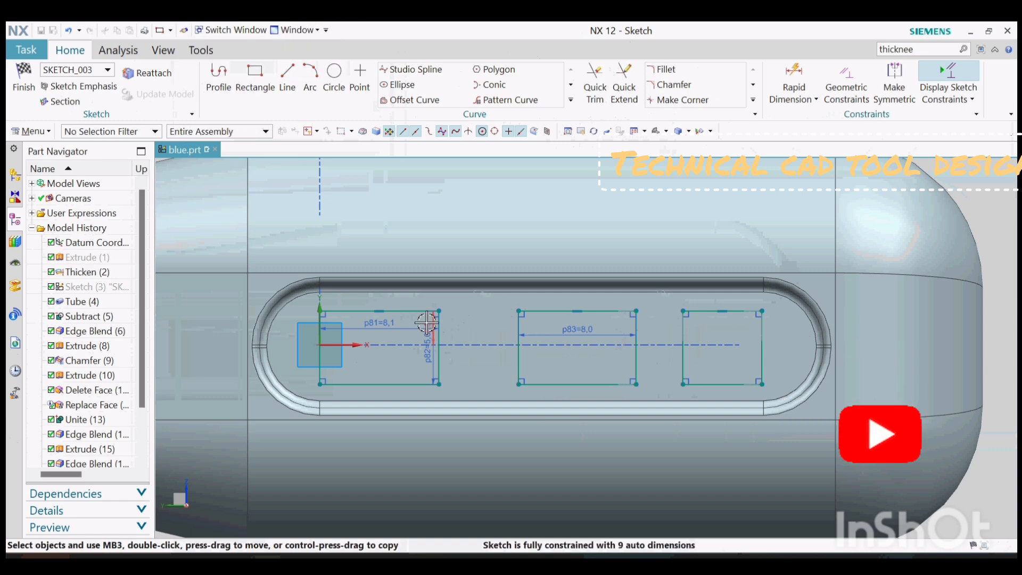
Step: Shift the first rectangle slightly, move the middle rectangle closer to it, and finish the sketch for the extrusion
{"action": "left_click_drag", "start_coordinate": [432, 312], "coordinate": [440, 312]}
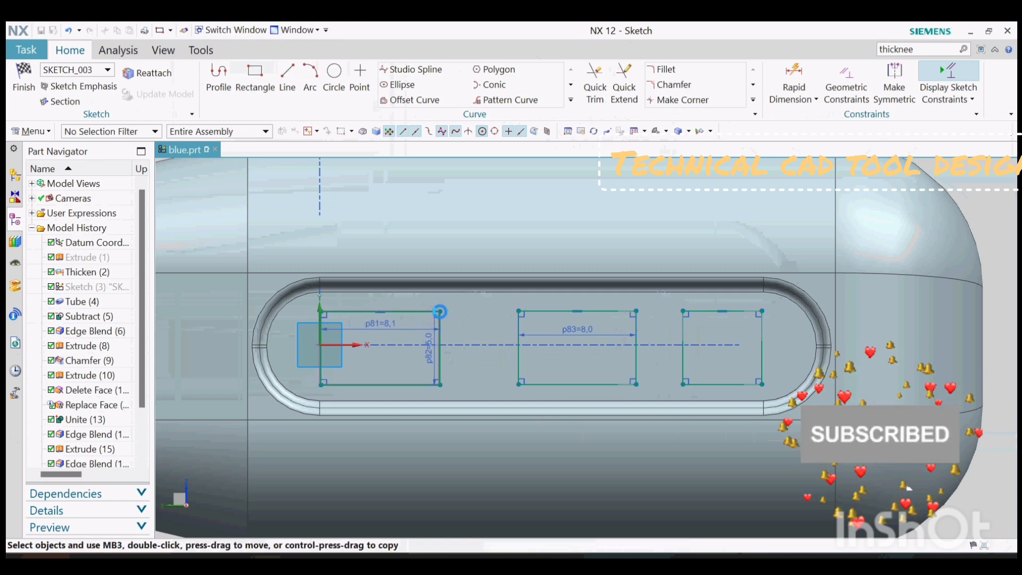
{"action": "left_click_drag", "start_coordinate": [510, 314], "coordinate": [496, 312]}
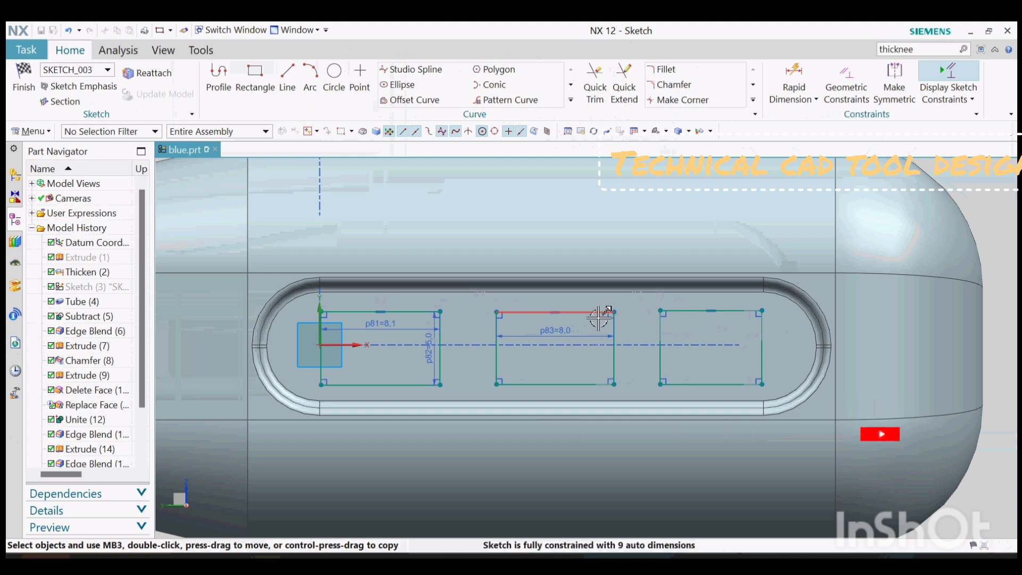
{"action": "left_click", "coordinate": [23, 80]}
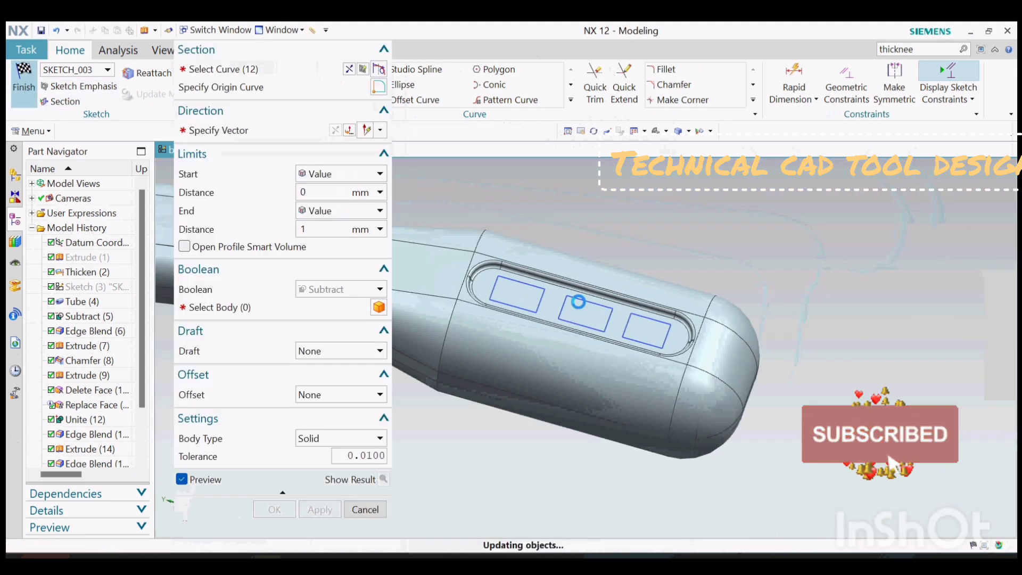
Step: Extrude the three rectangles in the recess from 0 to 1 mm and unite them with the sleeve body
{"action": "scroll", "coordinate": [568, 309], "scroll_direction": "up", "scroll_amount": 4}
{"action": "left_click", "coordinate": [318, 290]}
{"action": "left_click", "coordinate": [315, 303]}
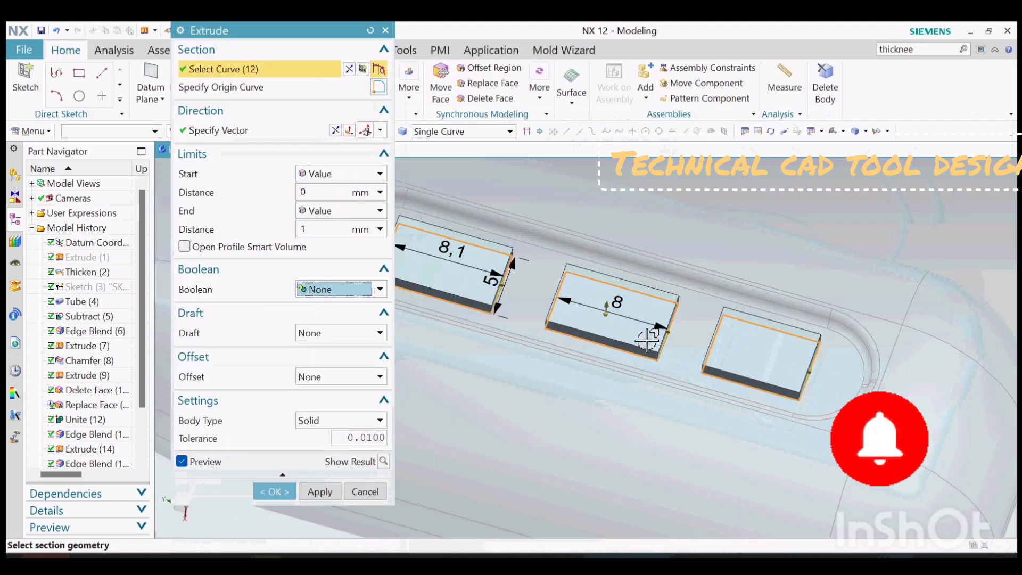
{"action": "scroll", "coordinate": [647, 339], "scroll_direction": "down", "scroll_amount": 3}
{"action": "middle_click_drag", "start_coordinate": [561, 335], "coordinate": [564, 301]}
{"action": "left_click", "coordinate": [335, 290]}
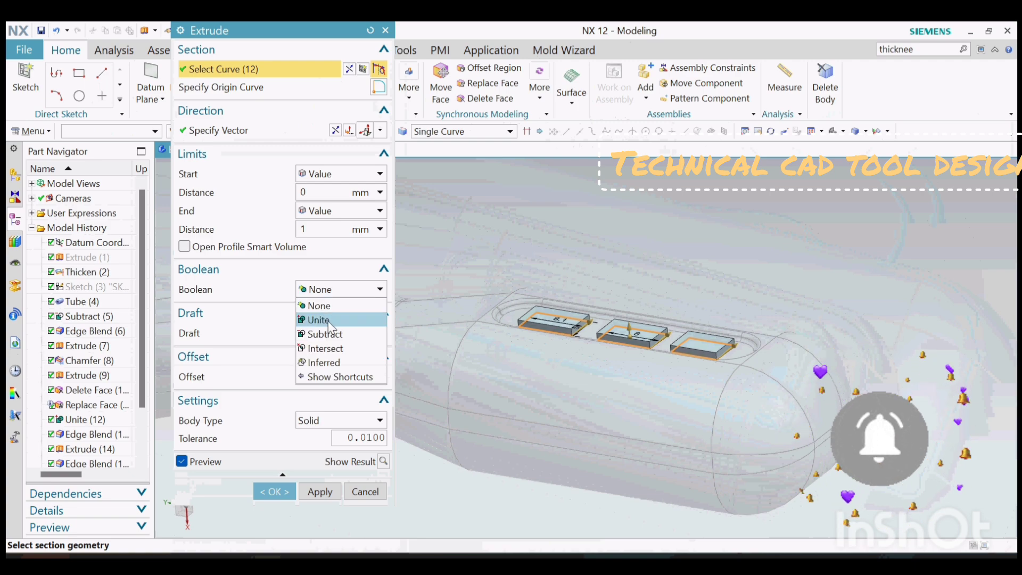
{"action": "left_click", "coordinate": [327, 320]}
{"action": "left_click", "coordinate": [522, 365]}
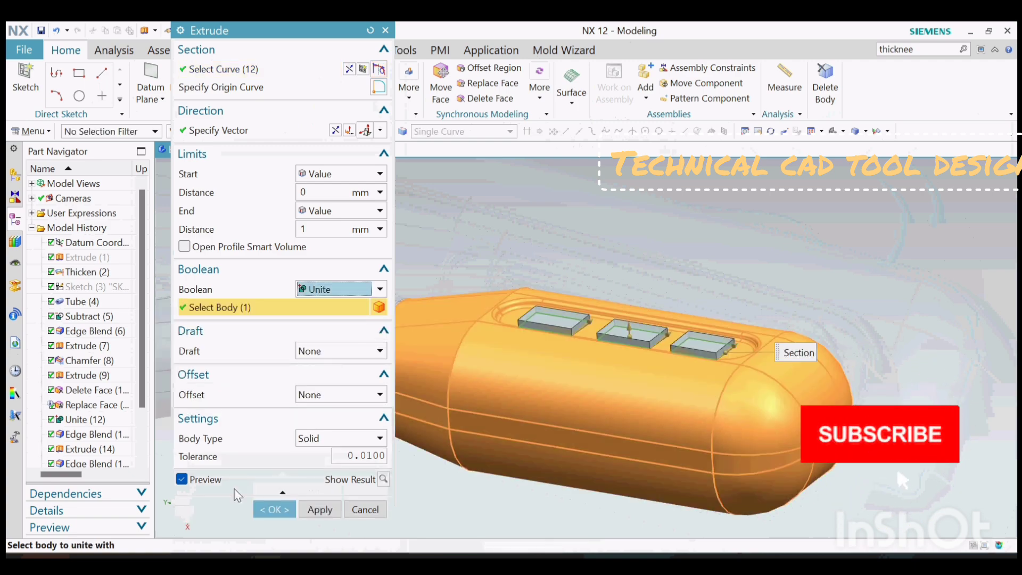
{"action": "left_click", "coordinate": [275, 509]}
Step: Show the hidden path sketch that runs along the curved bar
{"action": "middle_click_drag", "start_coordinate": [538, 329], "coordinate": [483, 395]}
{"action": "scroll", "coordinate": [584, 369], "scroll_direction": "down", "scroll_amount": 5}
{"action": "scroll", "coordinate": [413, 251], "scroll_direction": "up", "scroll_amount": 4}
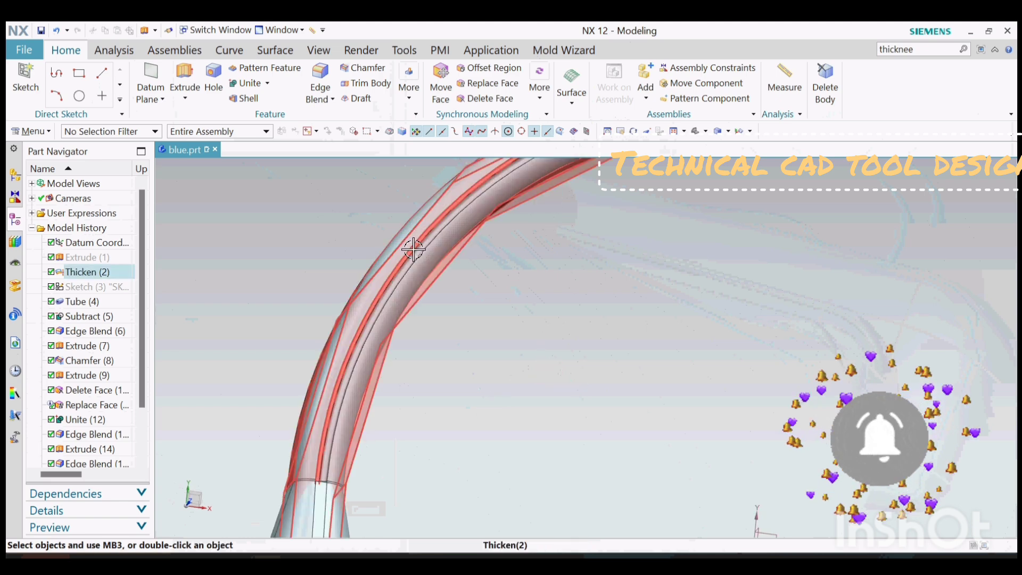
{"action": "scroll", "coordinate": [373, 298], "scroll_direction": "down", "scroll_amount": 3}
{"action": "middle_click_drag", "start_coordinate": [266, 392], "coordinate": [328, 383]}
{"action": "scroll", "coordinate": [232, 433], "scroll_direction": "up", "scroll_amount": 7}
{"action": "scroll", "coordinate": [232, 433], "scroll_direction": "down", "scroll_amount": 7}
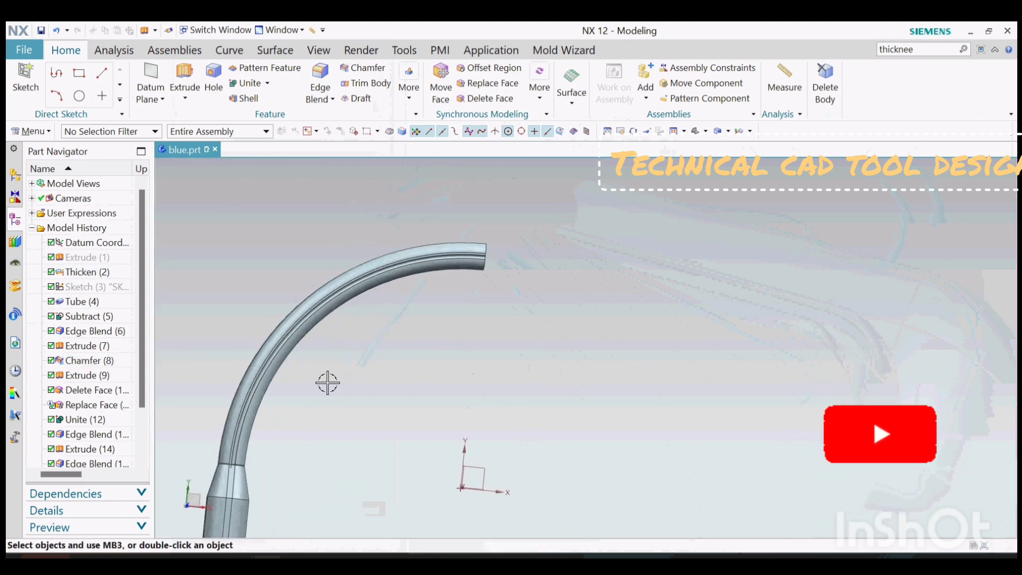
{"action": "right_click", "coordinate": [92, 288]}
{"action": "left_click", "coordinate": [109, 178]}
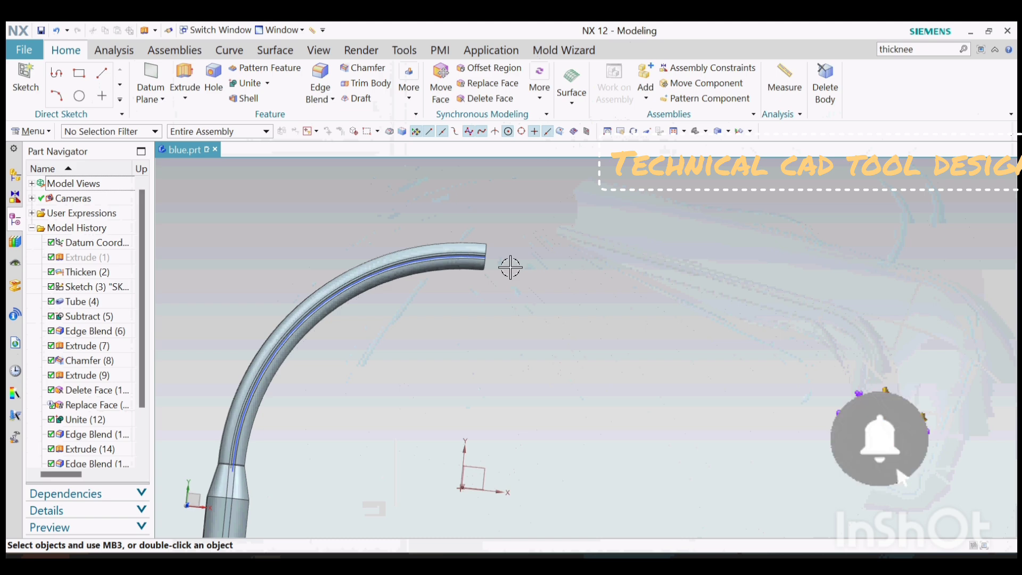
Step: Create a solid tube along the path curve in the bar's groove, with a 1.8 mm outer and 0 mm inner diameter
{"action": "left_click", "coordinate": [571, 91]}
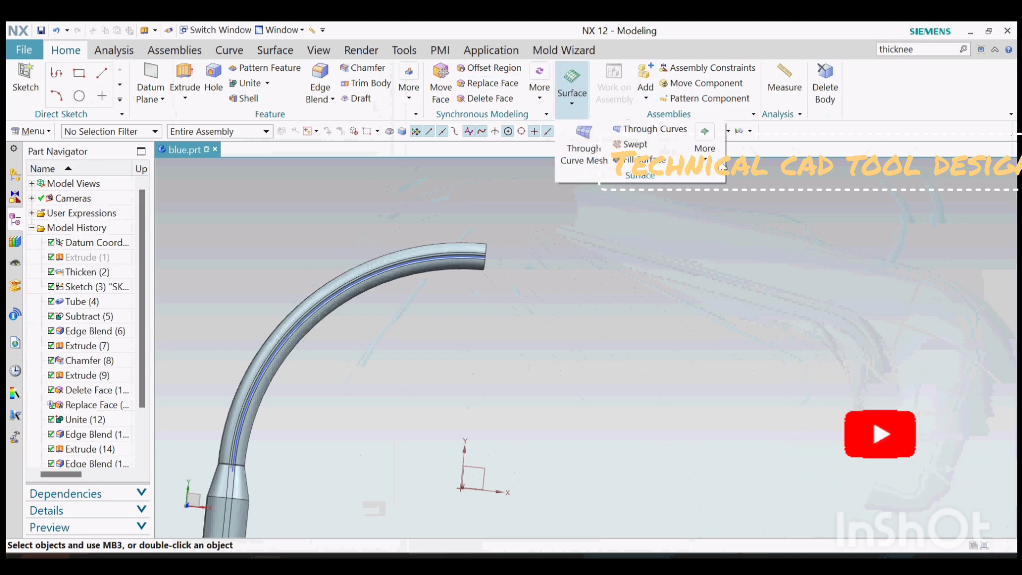
{"action": "left_click", "coordinate": [703, 151]}
{"action": "left_click", "coordinate": [715, 197]}
{"action": "scroll", "coordinate": [435, 258], "scroll_direction": "up", "scroll_amount": 3}
{"action": "left_click", "coordinate": [435, 258]}
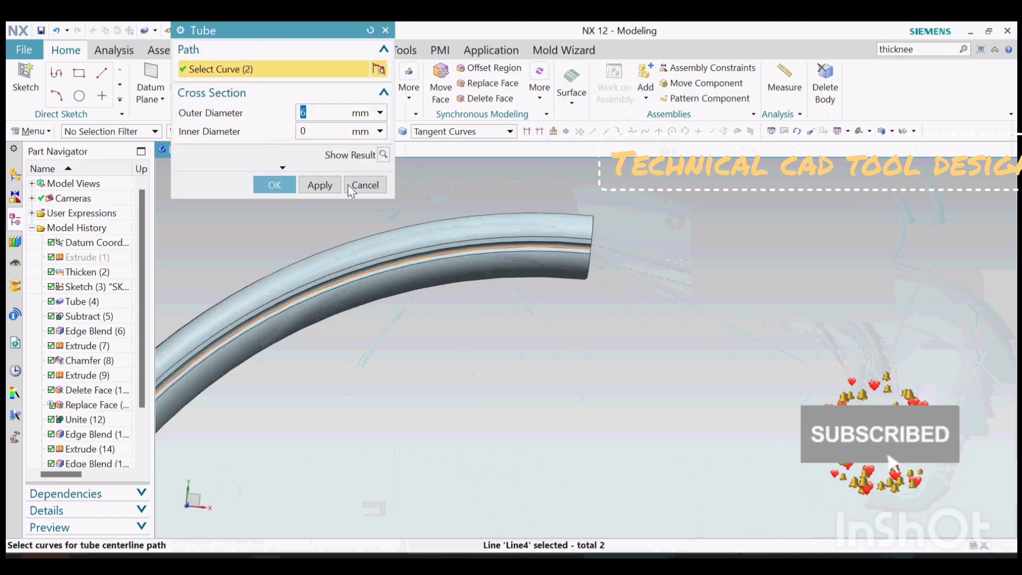
{"action": "left_click", "coordinate": [275, 185]}
{"action": "scroll", "coordinate": [554, 255], "scroll_direction": "up", "scroll_amount": 3}
{"action": "double_click", "coordinate": [538, 230]}
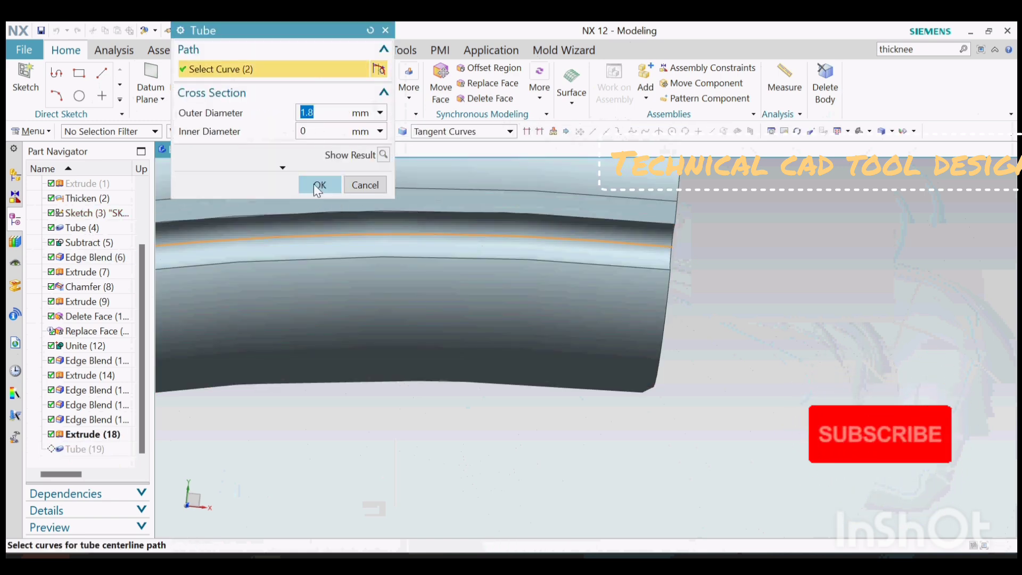
{"action": "left_click", "coordinate": [320, 184]}
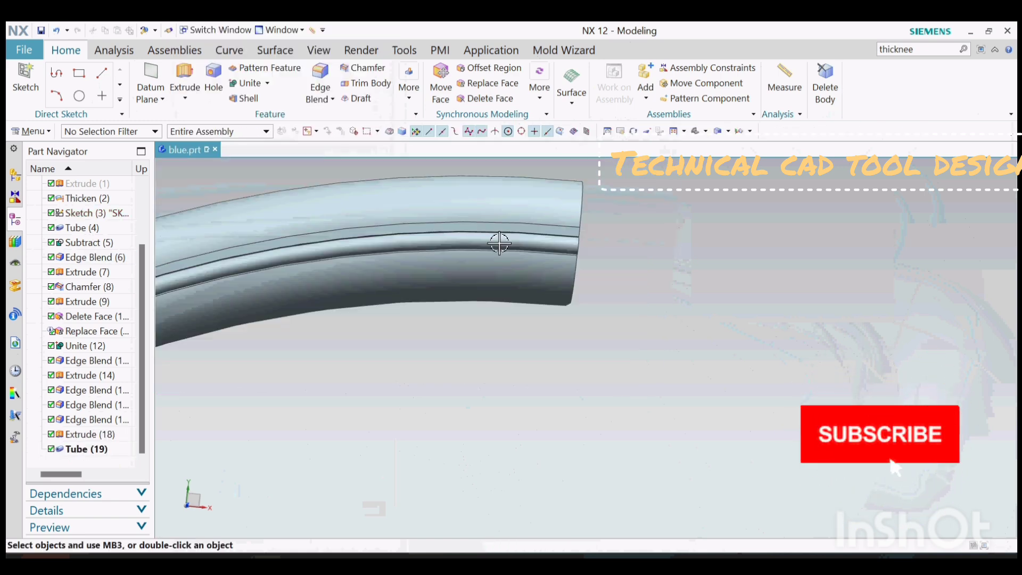
Step: Offset the tube's end face outward by 5.5 mm beyond the free end of the bar
{"action": "middle_click_drag", "start_coordinate": [497, 238], "coordinate": [511, 265]}
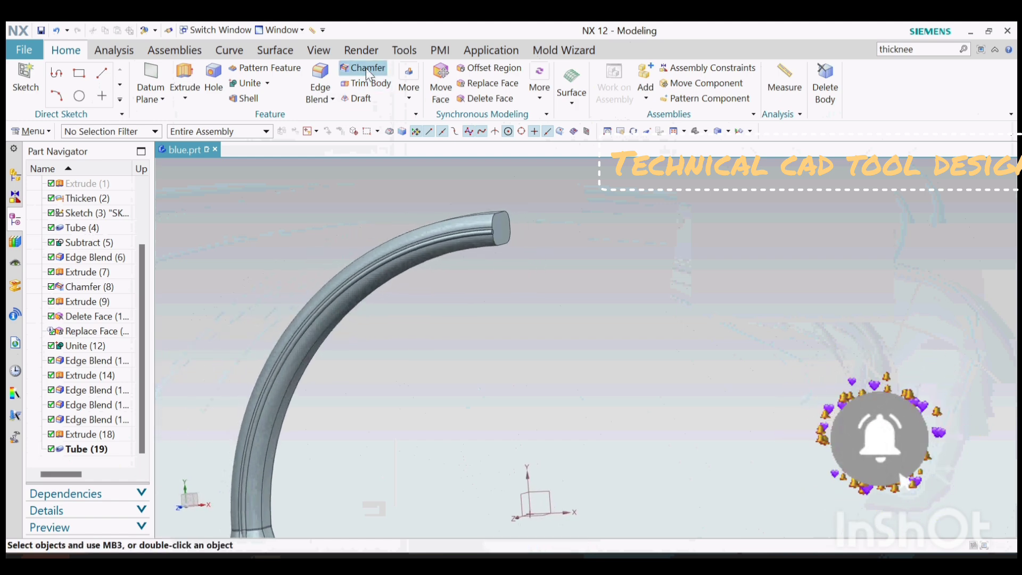
{"action": "left_click", "coordinate": [488, 68]}
{"action": "scroll", "coordinate": [495, 236], "scroll_direction": "up", "scroll_amount": 5}
{"action": "left_click", "coordinate": [479, 226]}
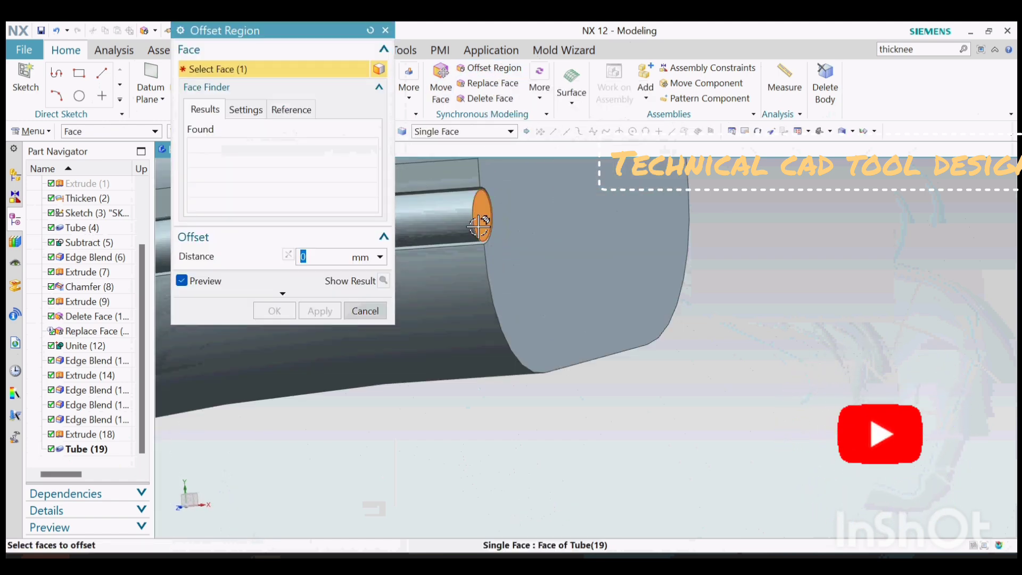
{"action": "middle_click_drag", "start_coordinate": [546, 296], "coordinate": [537, 390]}
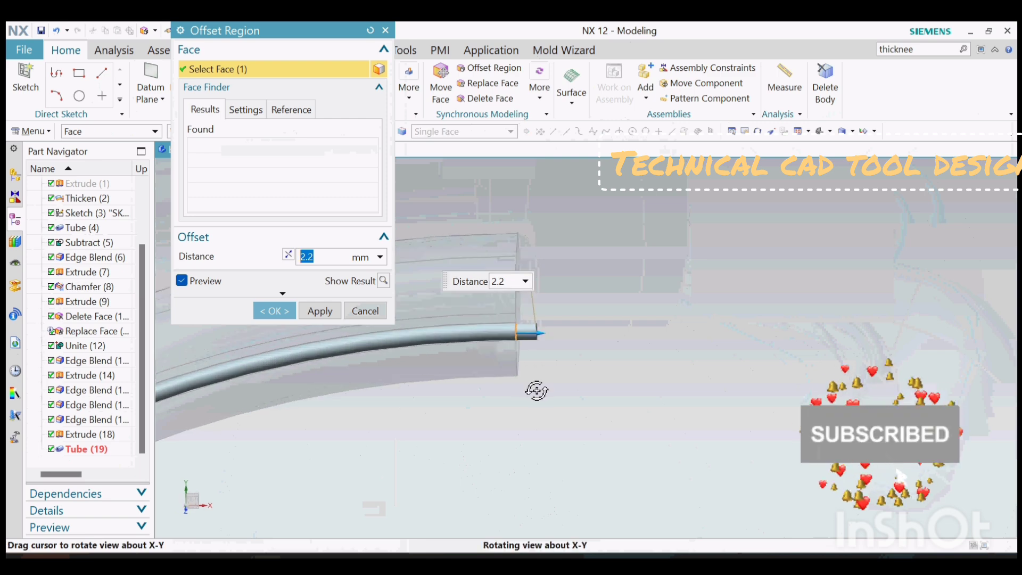
{"action": "left_click_drag", "start_coordinate": [549, 342], "coordinate": [560, 341]}
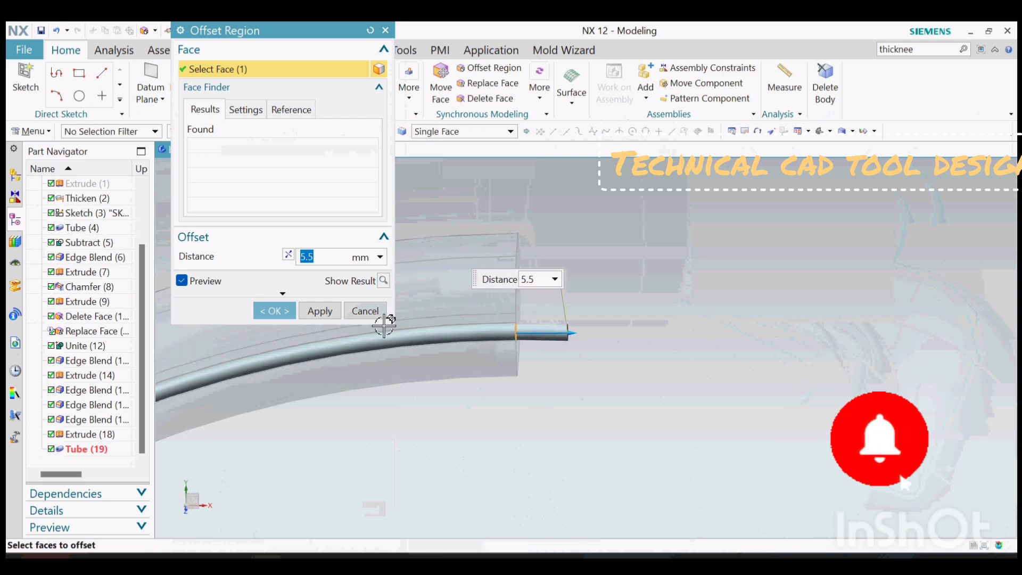
{"action": "left_click", "coordinate": [274, 311]}
Step: Edit the bar's path sketch and draw an arc of about 21.9 mm radius curving down from the path's free end
{"action": "double_click", "coordinate": [91, 213]}
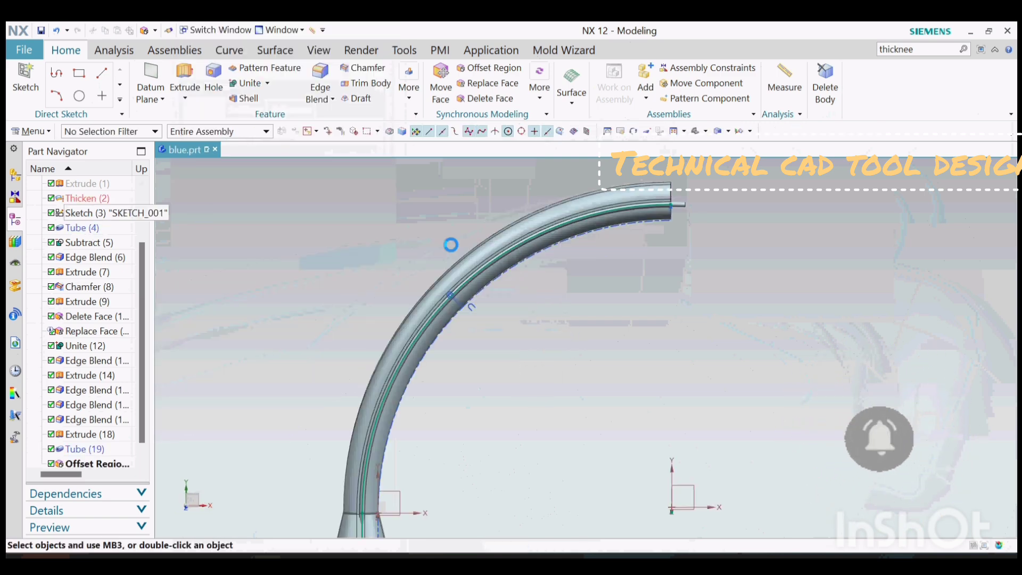
{"action": "left_click", "coordinate": [158, 76]}
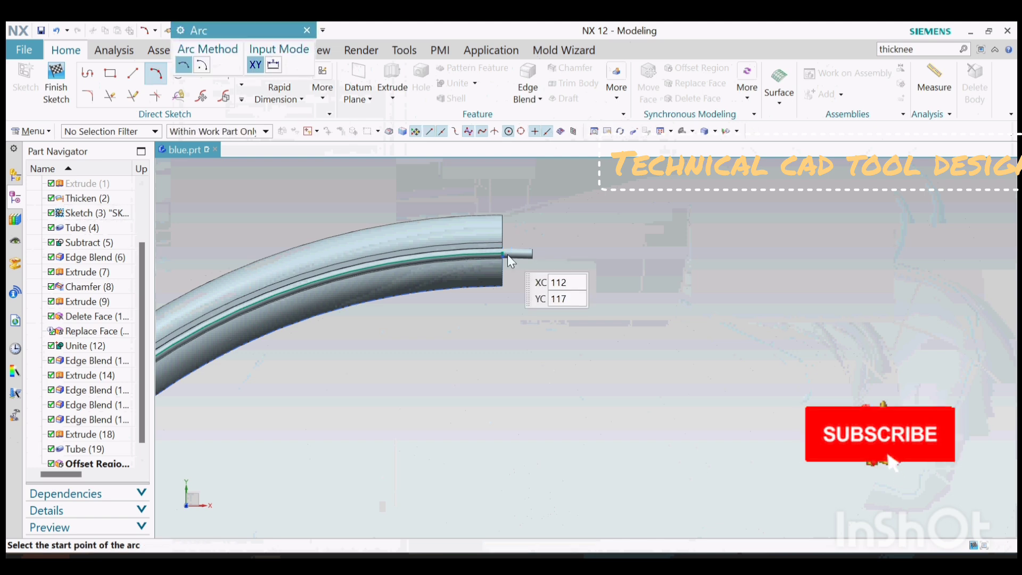
{"action": "left_click", "coordinate": [503, 254]}
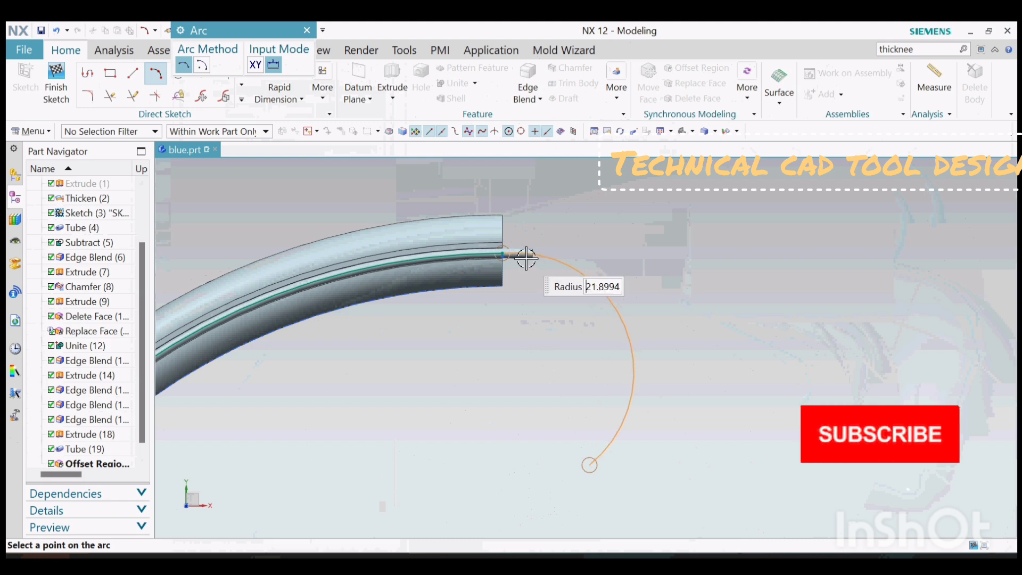
{"action": "left_click", "coordinate": [526, 258]}
{"action": "key", "text": "Escape"}
Step: Draw a vertical line about 25.4 mm long downward from the arc's midpoint
{"action": "left_click", "coordinate": [140, 78]}
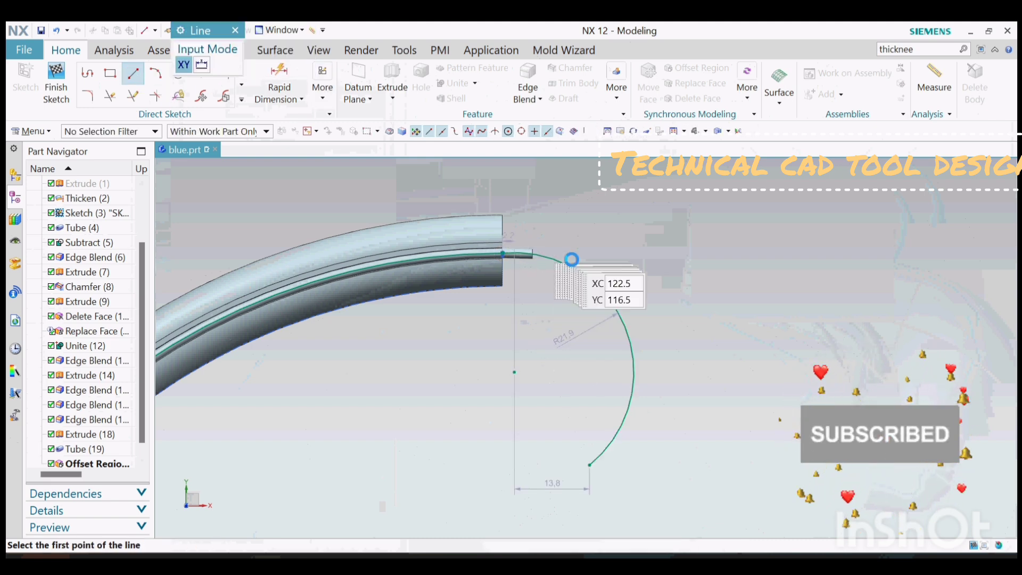
{"action": "left_click", "coordinate": [627, 331]}
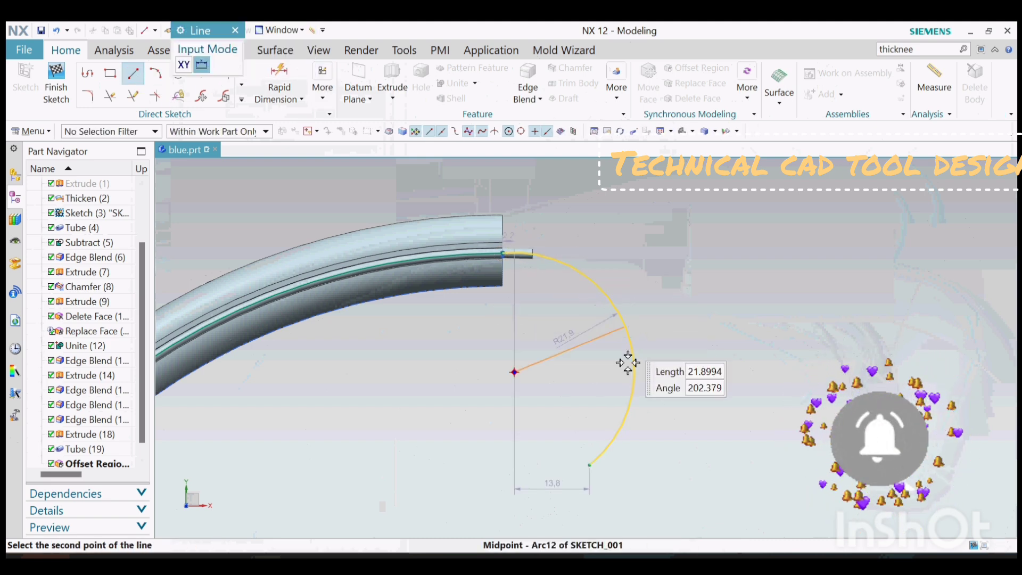
{"action": "left_click", "coordinate": [646, 458]}
{"action": "key", "text": "Escape"}
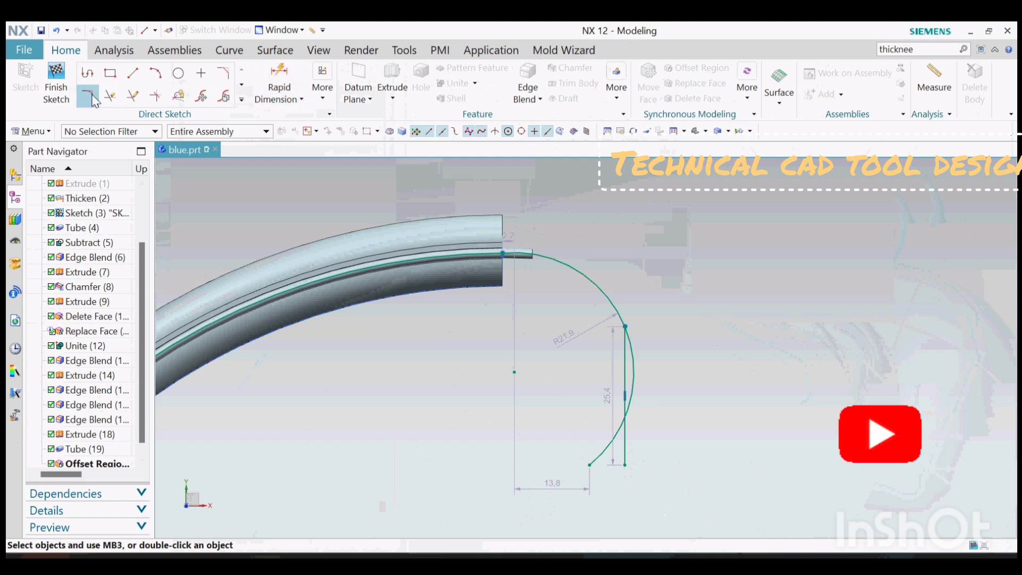
Step: Trim away the lower half of the arc beyond the vertical line and delete its leftover reference curve
{"action": "left_click", "coordinate": [112, 95]}
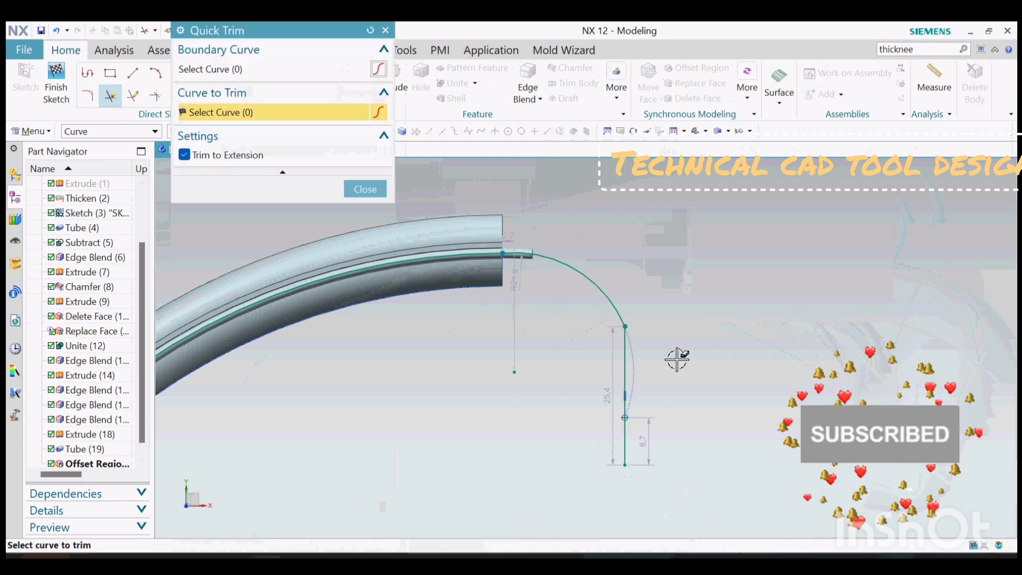
{"action": "key", "text": "Escape"}
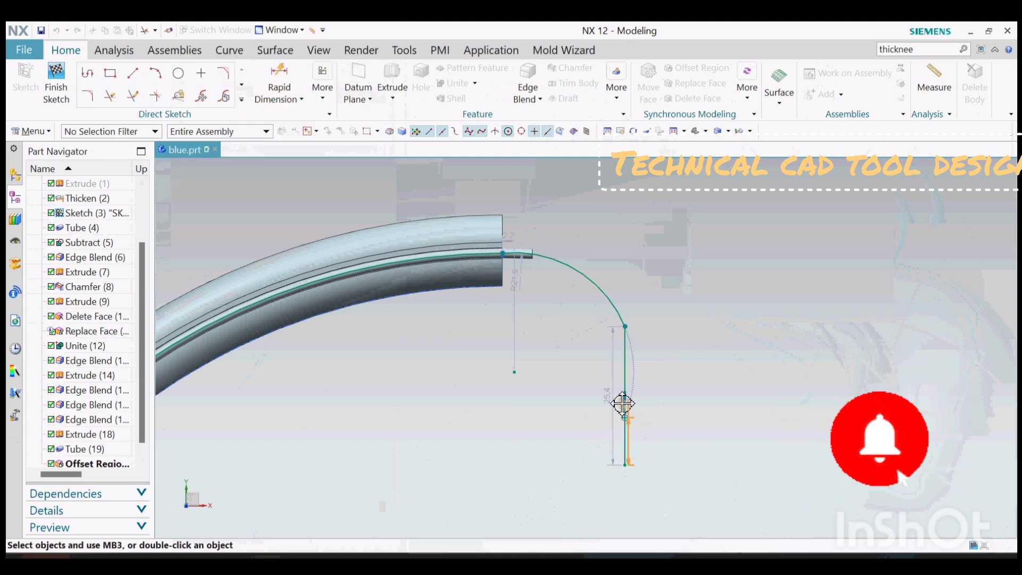
{"action": "key", "text": "Delete"}
{"action": "key", "text": "Return"}
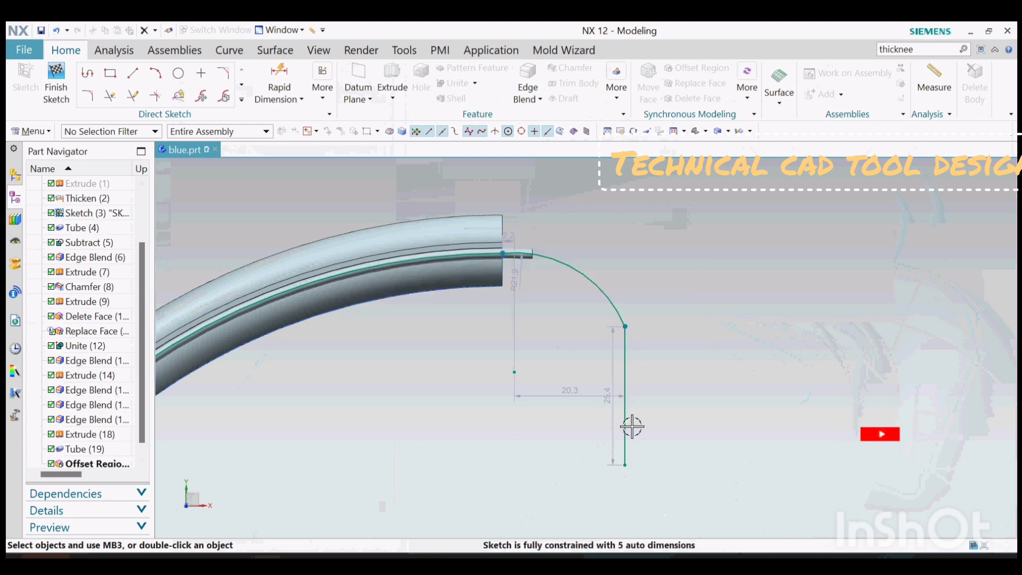
Step: Open the sketch in the sketch task environment and fillet the arc-to-line corner with a radius of about 16.3 mm
{"action": "left_click", "coordinate": [318, 96]}
{"action": "left_click", "coordinate": [537, 202]}
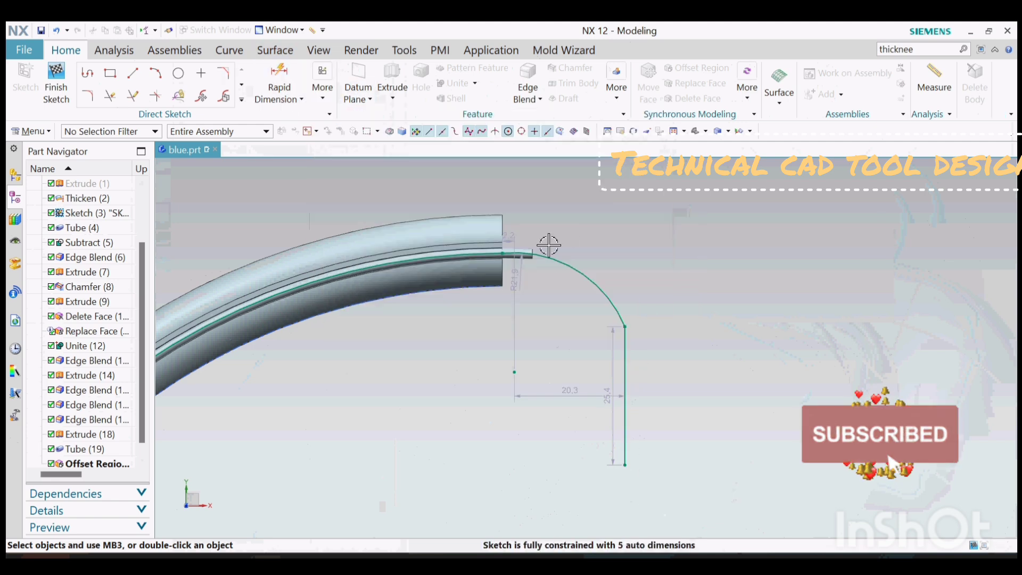
{"action": "left_click", "coordinate": [321, 95]}
{"action": "left_click", "coordinate": [539, 262]}
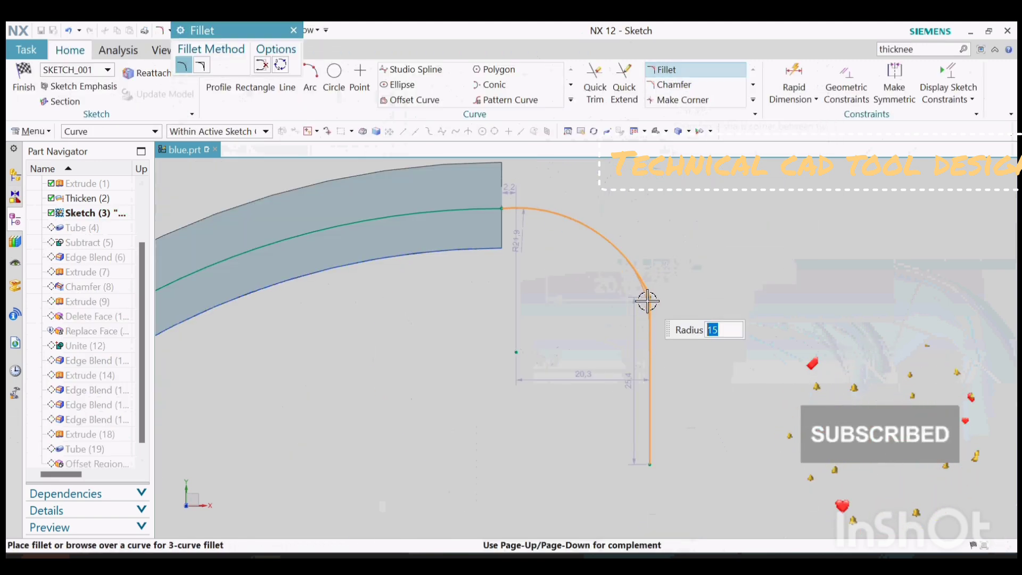
{"action": "scroll", "coordinate": [660, 325], "scroll_direction": "down", "scroll_amount": 2}
{"action": "scroll", "coordinate": [660, 401], "scroll_direction": "up", "scroll_amount": 2}
{"action": "scroll", "coordinate": [660, 402], "scroll_direction": "down", "scroll_amount": 1}
{"action": "key", "text": "Escape"}
{"action": "scroll", "coordinate": [552, 221], "scroll_direction": "up", "scroll_amount": 3}
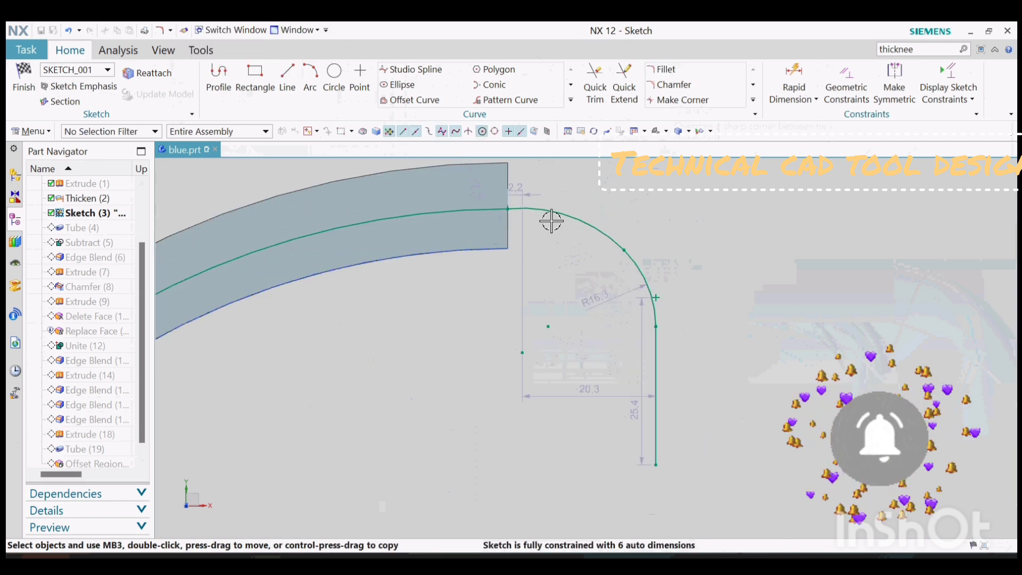
Step: Shorten the vertical line from its lower end and finish the path sketch
{"action": "scroll", "coordinate": [554, 224], "scroll_direction": "down", "scroll_amount": 2}
{"action": "scroll", "coordinate": [667, 452], "scroll_direction": "up", "scroll_amount": 2}
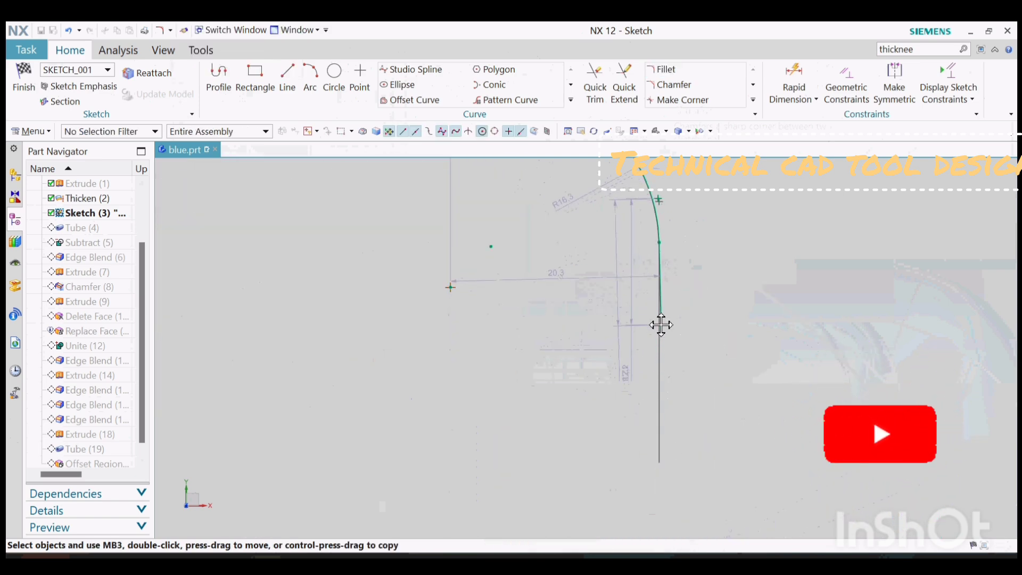
{"action": "scroll", "coordinate": [625, 413], "scroll_direction": "down", "scroll_amount": 2}
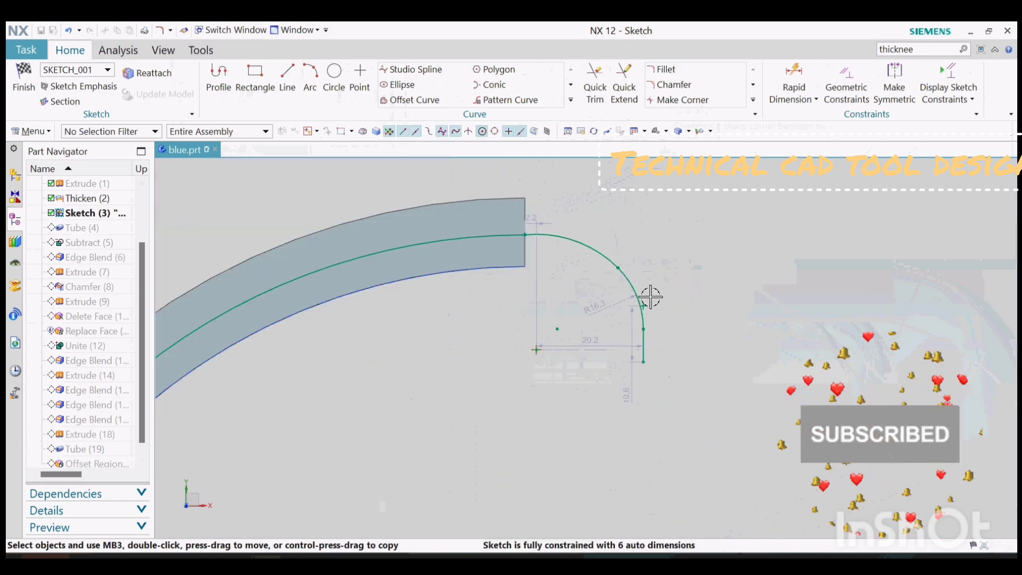
{"action": "left_click_drag", "start_coordinate": [646, 330], "coordinate": [641, 309]}
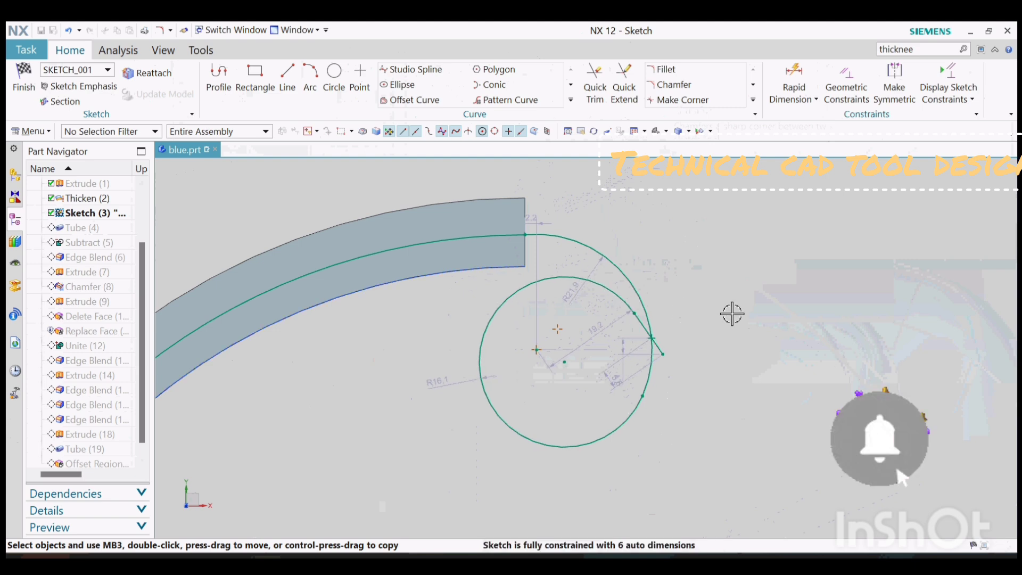
{"action": "left_click", "coordinate": [24, 77]}
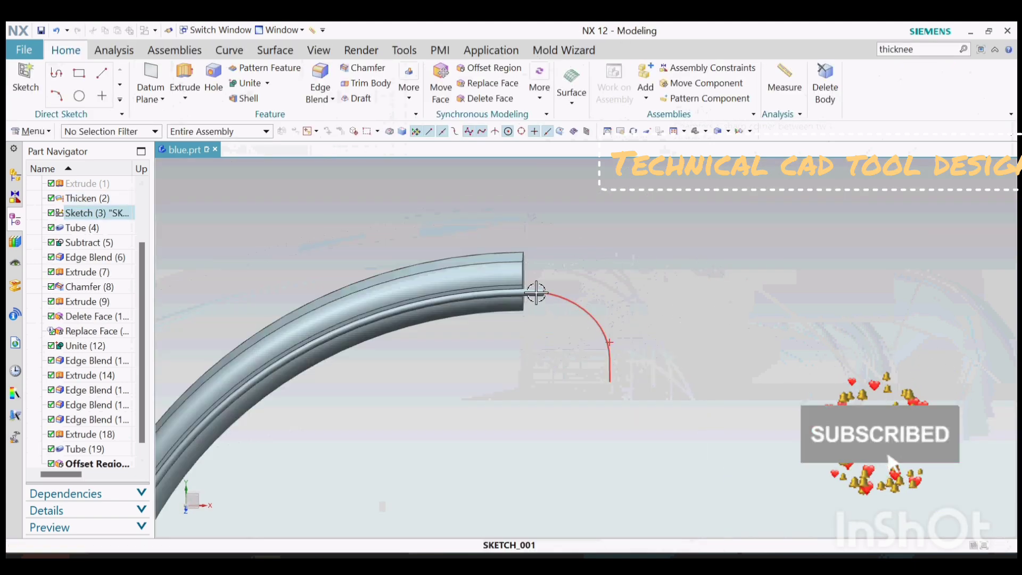
Step: Try to extend the 1.8 mm tube by adding the newly sketched bend to its path, and undo the change
{"action": "double_click", "coordinate": [533, 291]}
{"action": "left_click", "coordinate": [688, 357]}
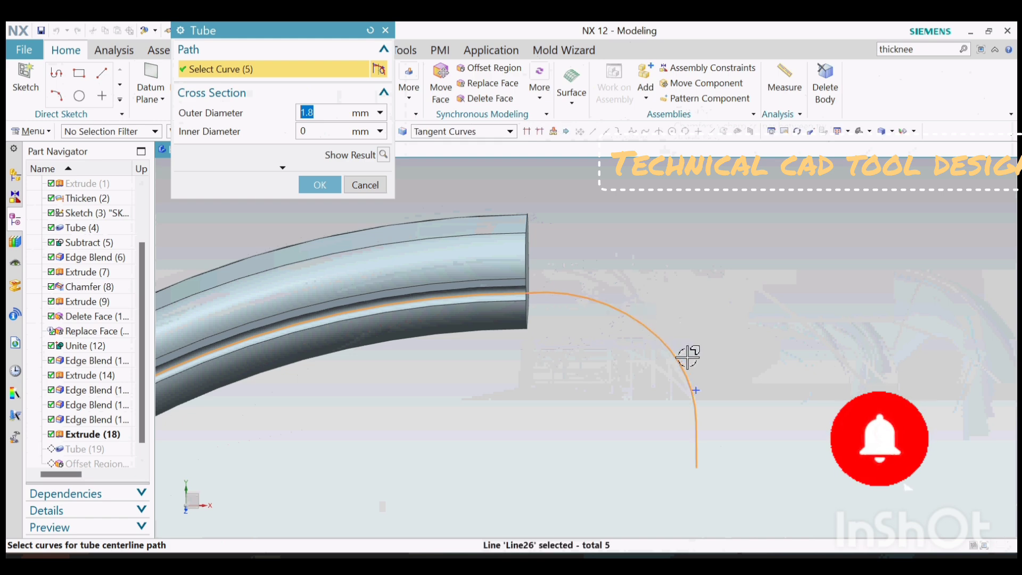
{"action": "left_click", "coordinate": [321, 185]}
{"action": "left_click", "coordinate": [878, 305]}
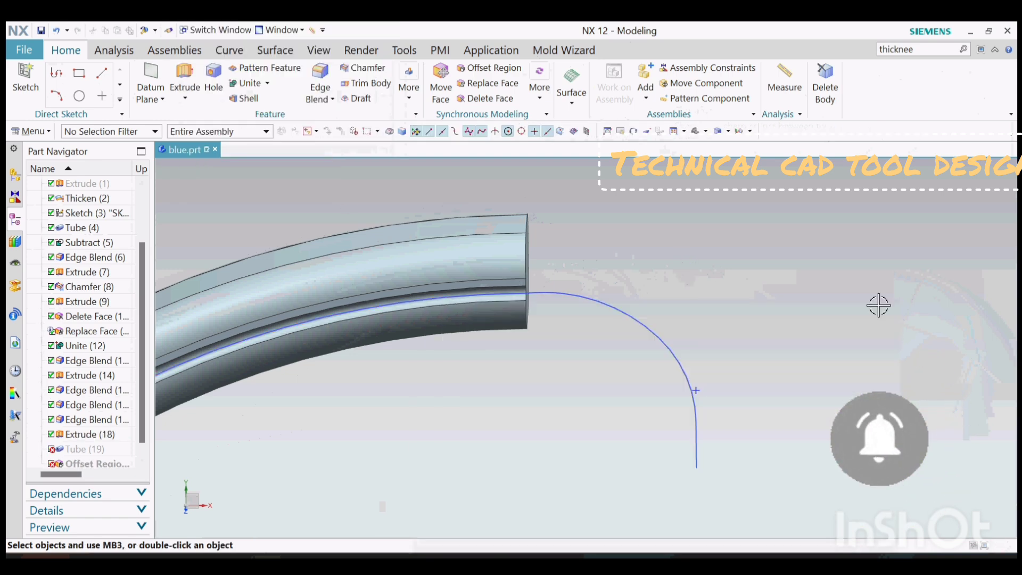
{"action": "key", "text": "ctrl+z"}
Step: Create a tube along the newly sketched curved bend beyond the bar's end
{"action": "scroll", "coordinate": [596, 277], "scroll_direction": "down", "scroll_amount": 4}
{"action": "scroll", "coordinate": [601, 331], "scroll_direction": "up", "scroll_amount": 3}
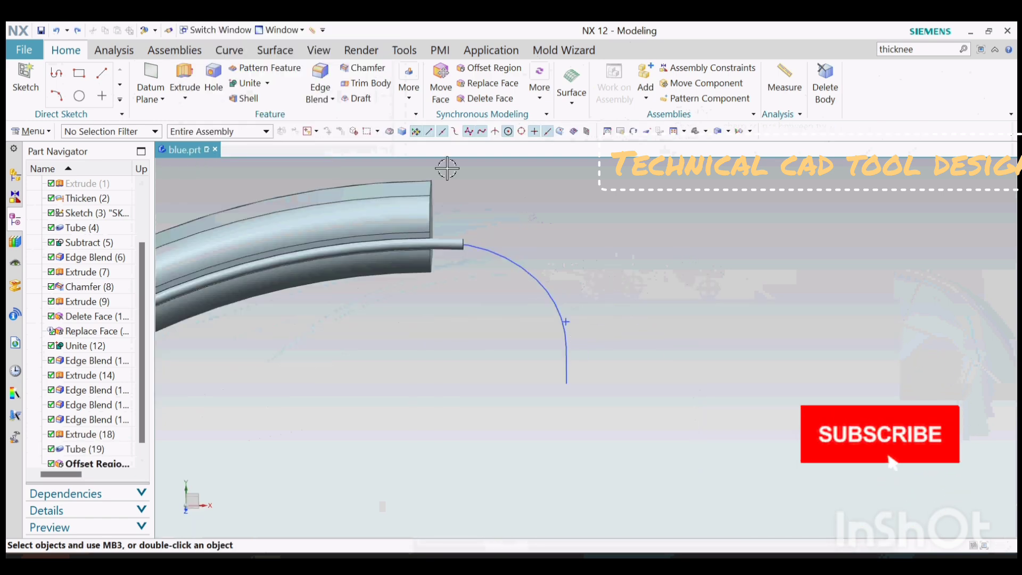
{"action": "left_click", "coordinate": [539, 85]}
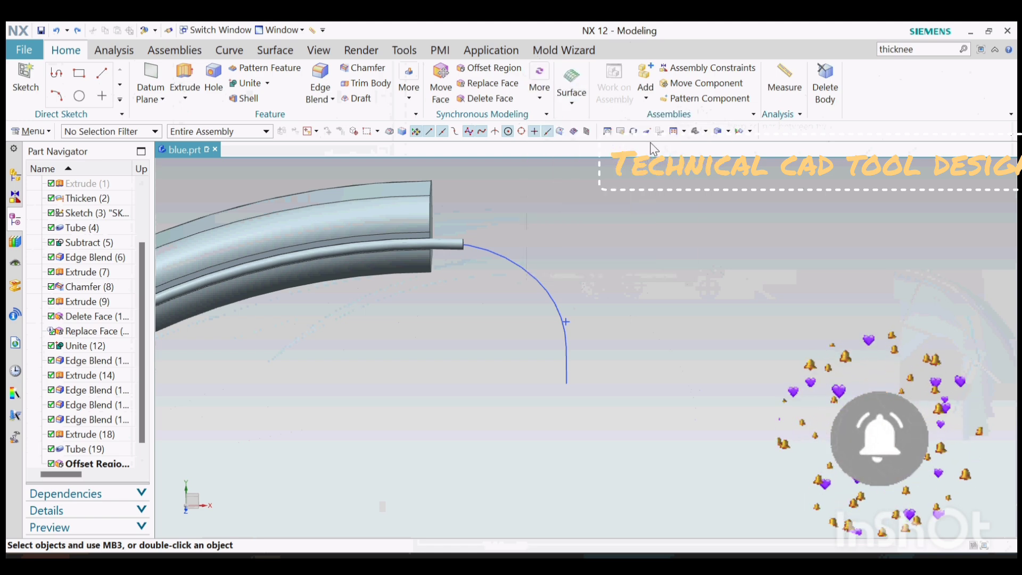
{"action": "left_click", "coordinate": [572, 102]}
{"action": "left_click", "coordinate": [704, 149]}
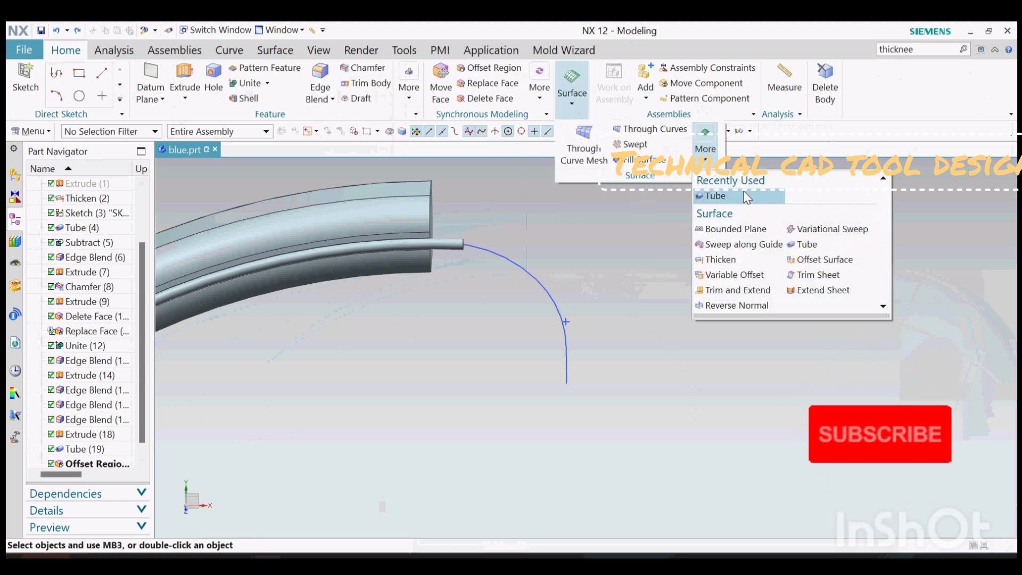
{"action": "left_click", "coordinate": [714, 193]}
{"action": "left_click", "coordinate": [565, 314]}
{"action": "left_click", "coordinate": [272, 184]}
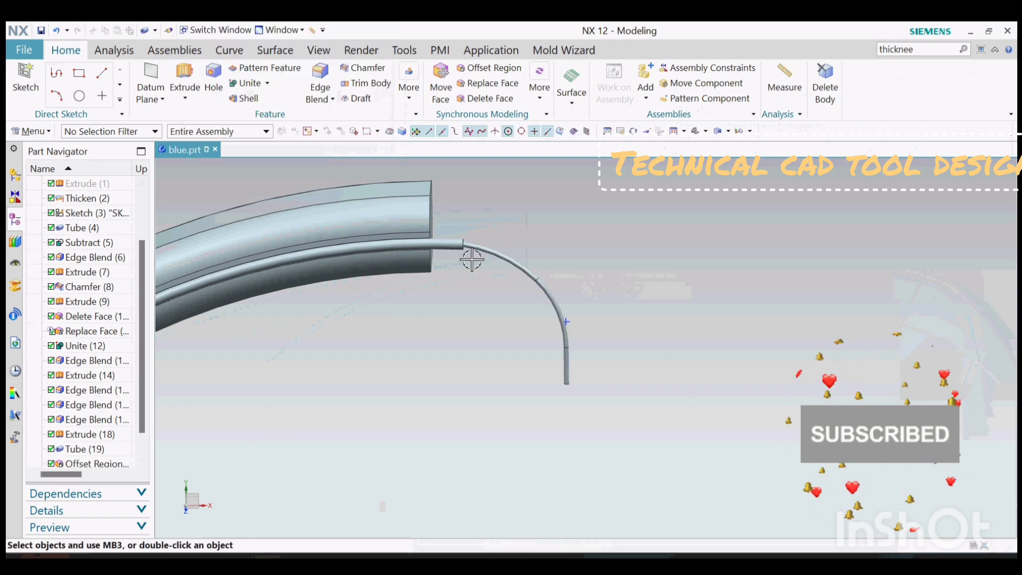
Step: Set the bend tube's outer diameter to 1.8 mm
{"action": "scroll", "coordinate": [511, 259], "scroll_direction": "up", "scroll_amount": 5}
{"action": "double_click", "coordinate": [514, 260]}
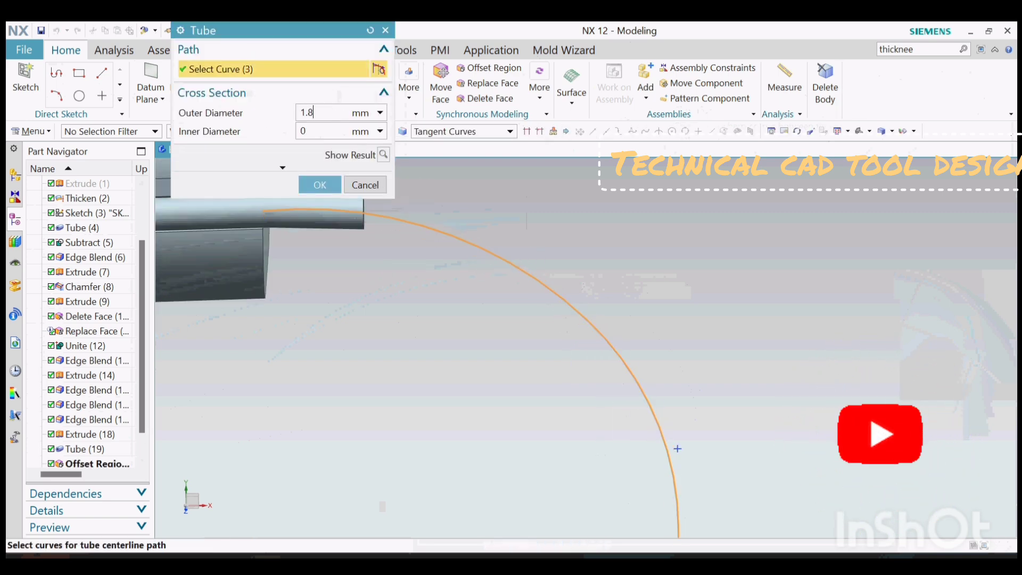
{"action": "left_click", "coordinate": [318, 185]}
Step: Set up an 8 mm extrusion of the bend tube's lower end-face edge with no Boolean operation
{"action": "middle_click_drag", "start_coordinate": [297, 210], "coordinate": [581, 259]}
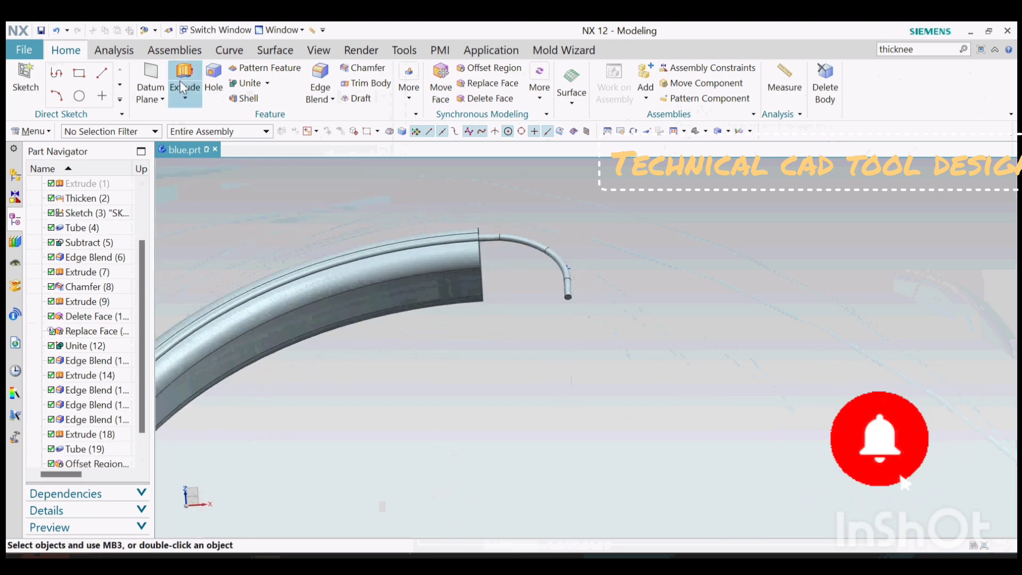
{"action": "scroll", "coordinate": [570, 300], "scroll_direction": "up", "scroll_amount": 7}
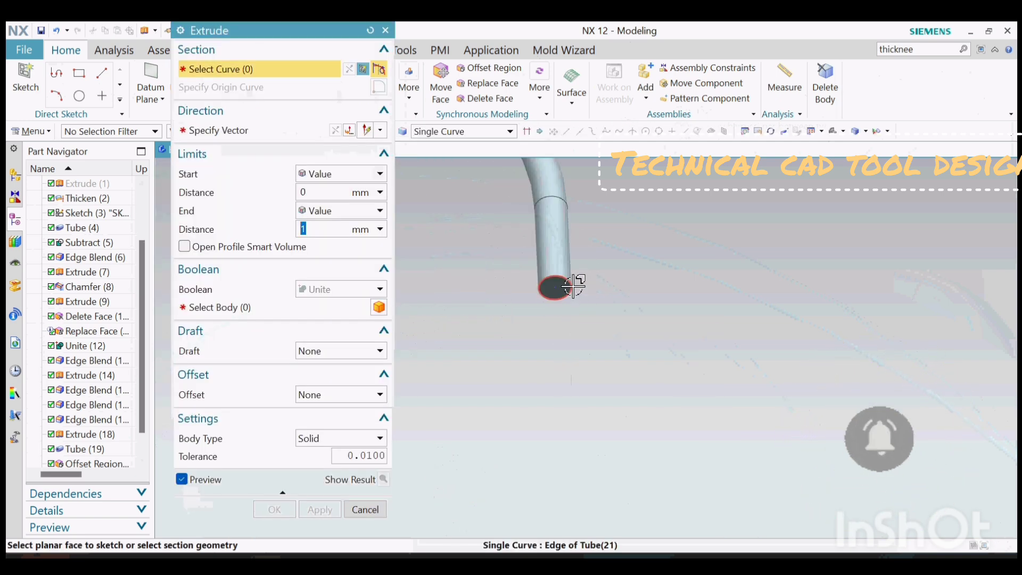
{"action": "left_click", "coordinate": [441, 134]}
{"action": "left_click", "coordinate": [442, 180]}
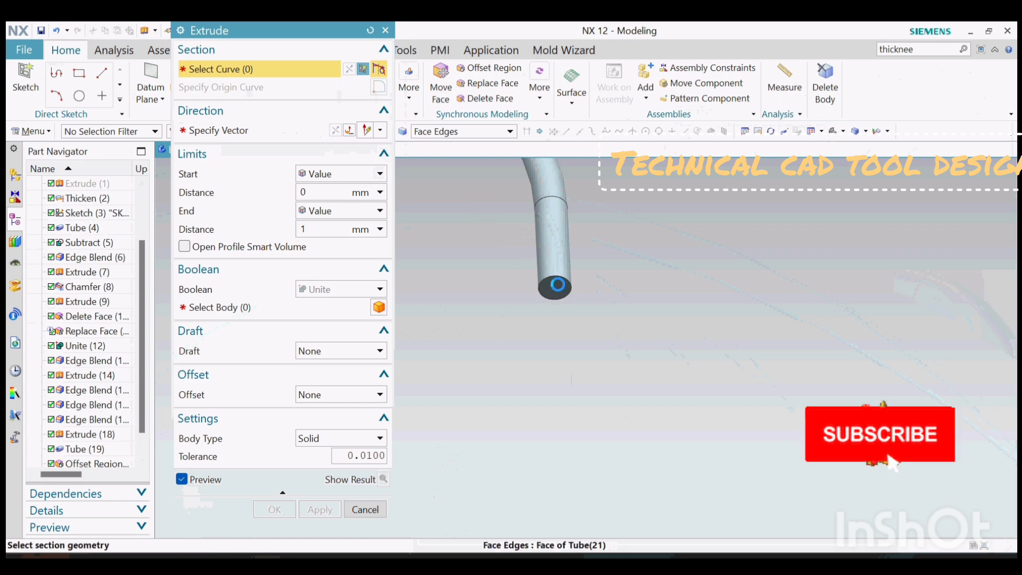
{"action": "left_click", "coordinate": [557, 284]}
{"action": "scroll", "coordinate": [559, 287], "scroll_direction": "down", "scroll_amount": 4}
{"action": "left_click", "coordinate": [312, 294]}
{"action": "left_click", "coordinate": [323, 294]}
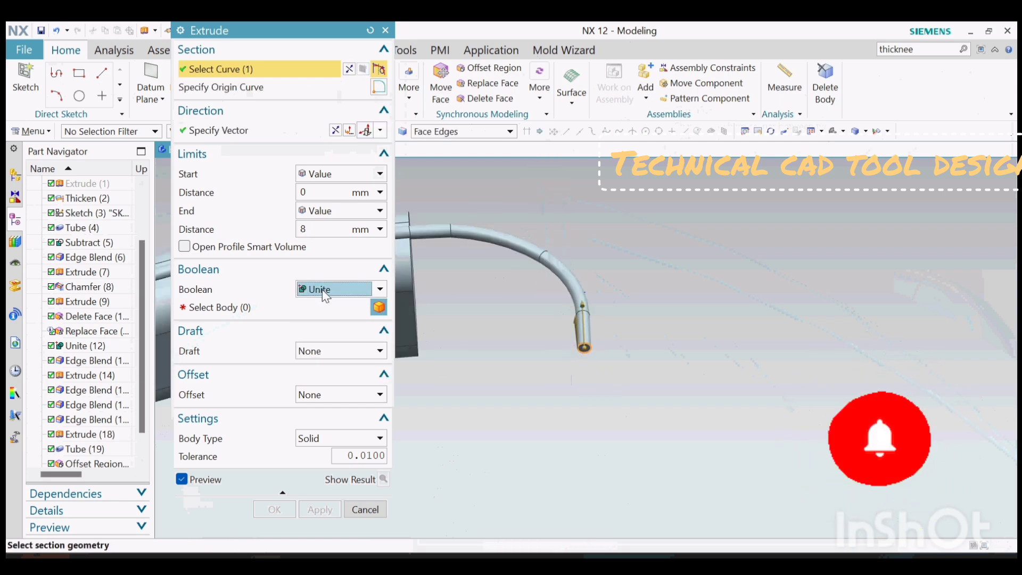
{"action": "left_click", "coordinate": [318, 352]}
{"action": "left_click", "coordinate": [319, 354]}
{"action": "left_click", "coordinate": [323, 292]}
{"action": "left_click", "coordinate": [322, 305]}
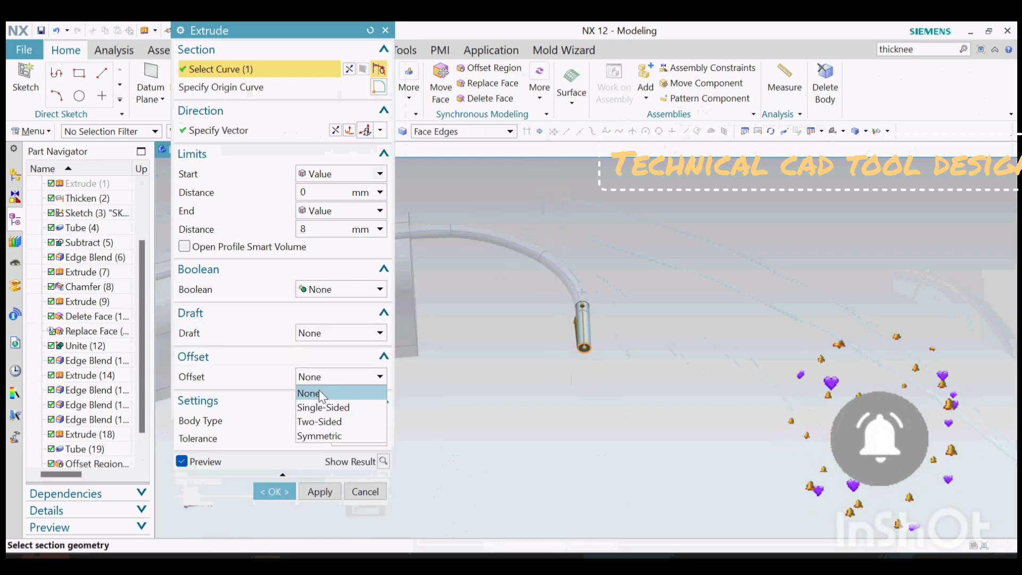
Step: Give the tube-end extrusion a single-sided offset of 3 mm and create the cylinder
{"action": "left_click", "coordinate": [323, 407]}
{"action": "scroll", "coordinate": [585, 372], "scroll_direction": "up", "scroll_amount": 5}
{"action": "left_click_drag", "start_coordinate": [611, 442], "coordinate": [631, 453]}
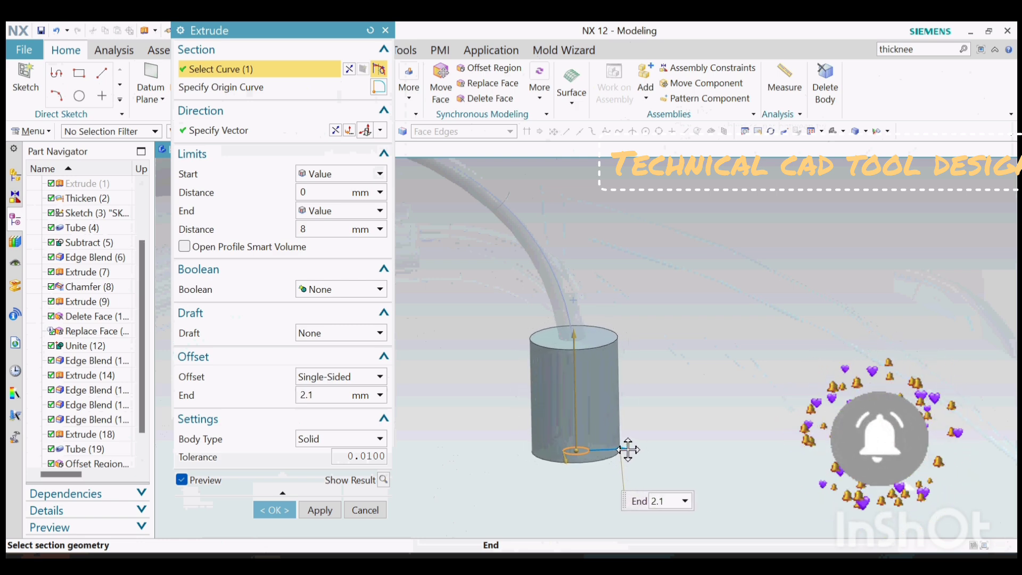
{"action": "scroll", "coordinate": [683, 408], "scroll_direction": "down", "scroll_amount": 4}
{"action": "scroll", "coordinate": [664, 423], "scroll_direction": "up", "scroll_amount": 2}
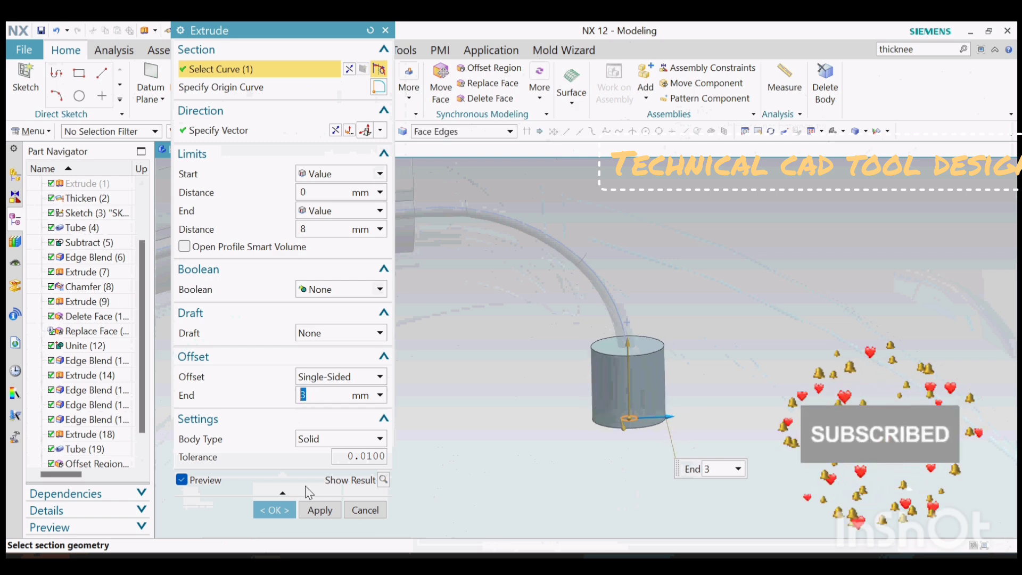
{"action": "left_click", "coordinate": [275, 510]}
Step: Extrude the cylinder's upper face edge 2.5 mm as a narrower collar with a single-sided offset of -0.8 mm
{"action": "scroll", "coordinate": [637, 351], "scroll_direction": "up", "scroll_amount": 3}
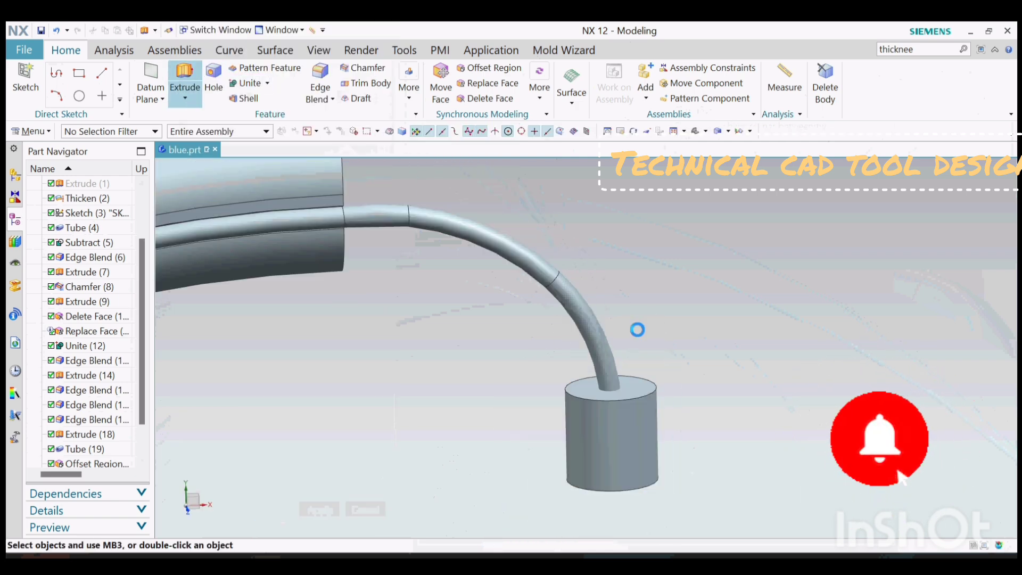
{"action": "key", "text": "x"}
{"action": "left_click", "coordinate": [638, 390]}
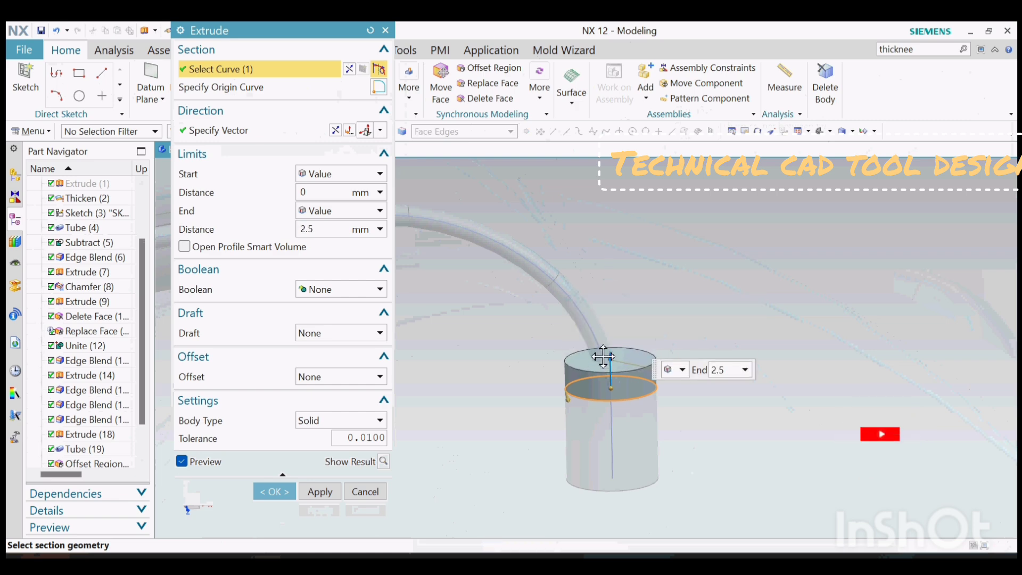
{"action": "left_click", "coordinate": [336, 384]}
{"action": "left_click", "coordinate": [315, 405]}
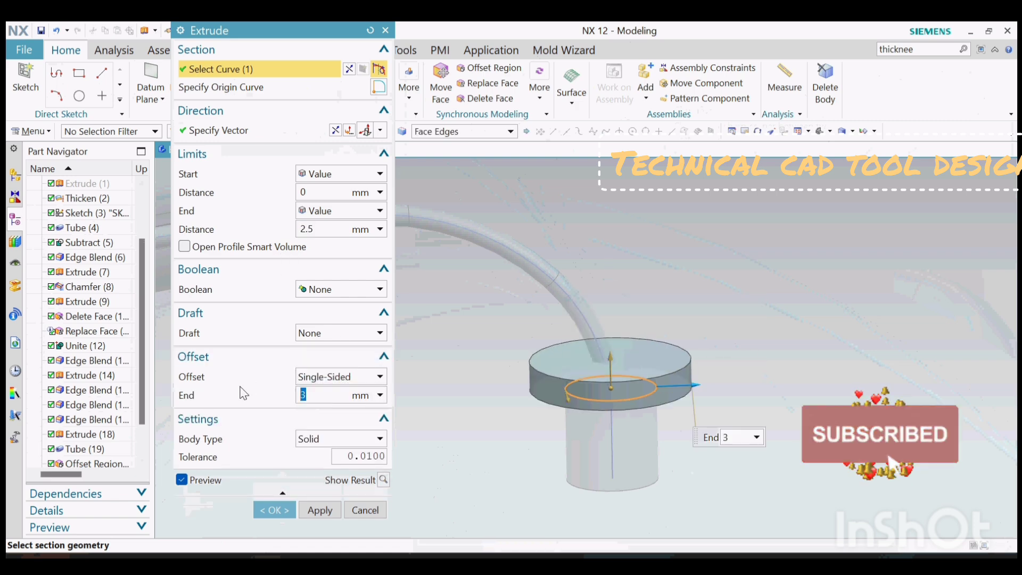
{"action": "type", "text": "-.8"}
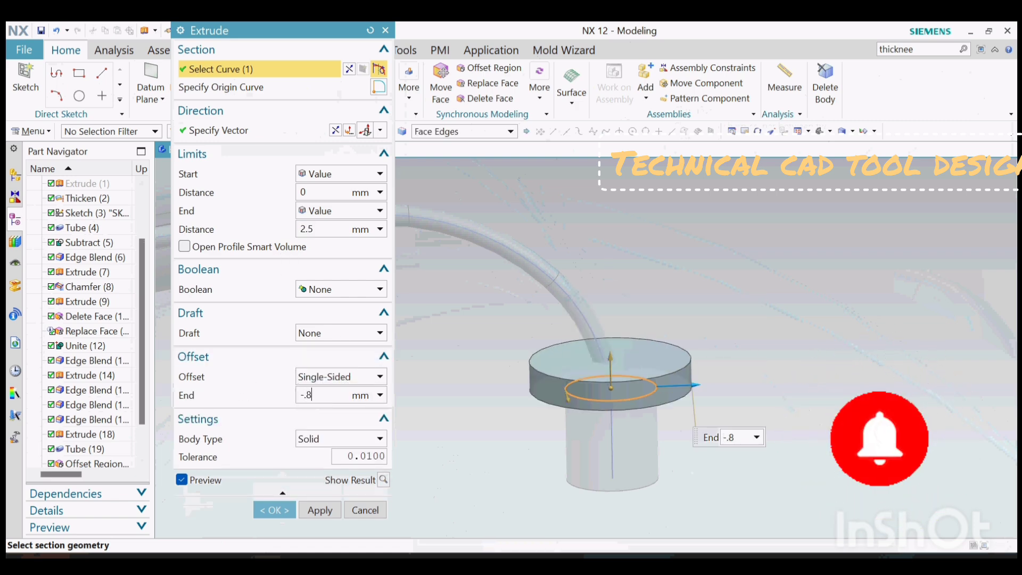
{"action": "key", "text": "Return"}
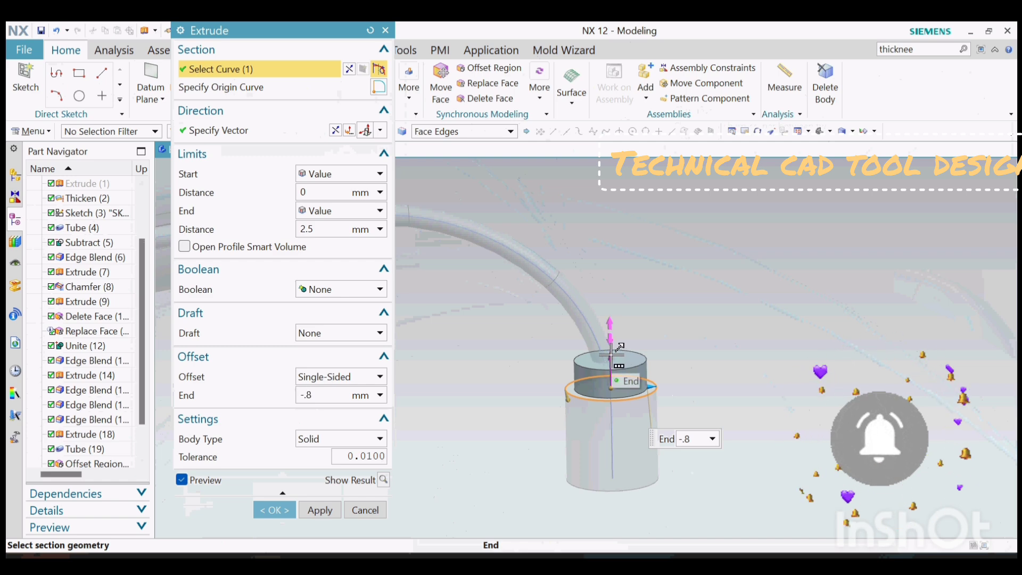
{"action": "left_click", "coordinate": [274, 507]}
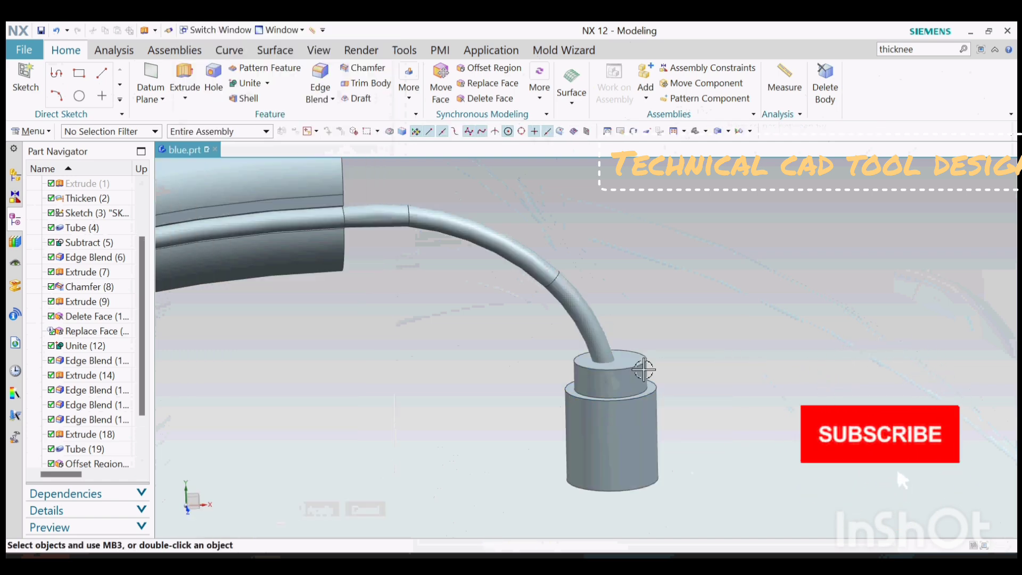
Step: Unite the cylinder, its collar, the bend tube and the groove tube into one body
{"action": "middle_click_drag", "start_coordinate": [652, 391], "coordinate": [661, 341]}
{"action": "left_click", "coordinate": [258, 86]}
{"action": "left_click", "coordinate": [554, 198]}
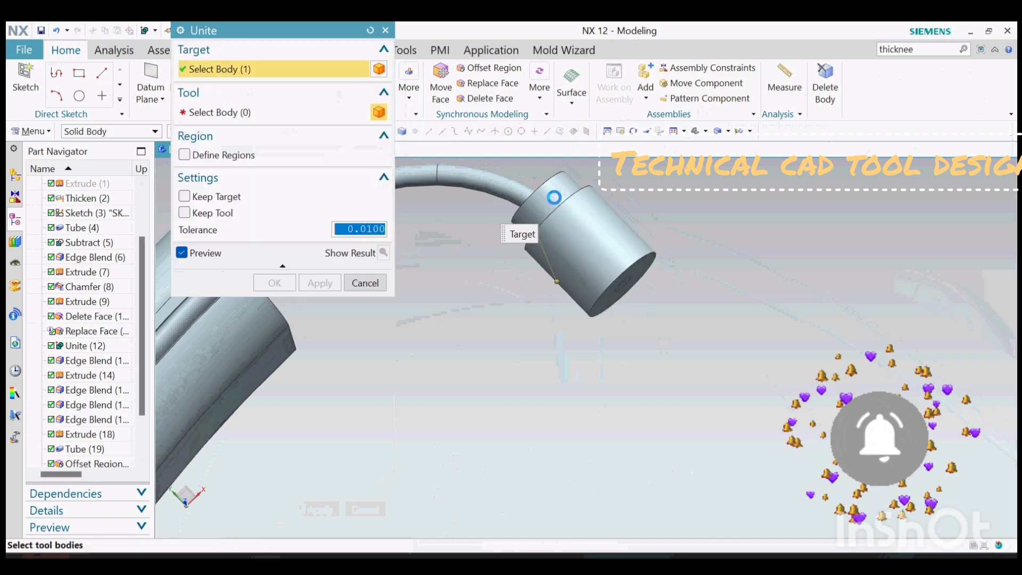
{"action": "left_click", "coordinate": [499, 190]}
{"action": "left_click", "coordinate": [417, 187]}
{"action": "scroll", "coordinate": [534, 308], "scroll_direction": "down", "scroll_amount": 5}
{"action": "scroll", "coordinate": [495, 298], "scroll_direction": "up", "scroll_amount": 3}
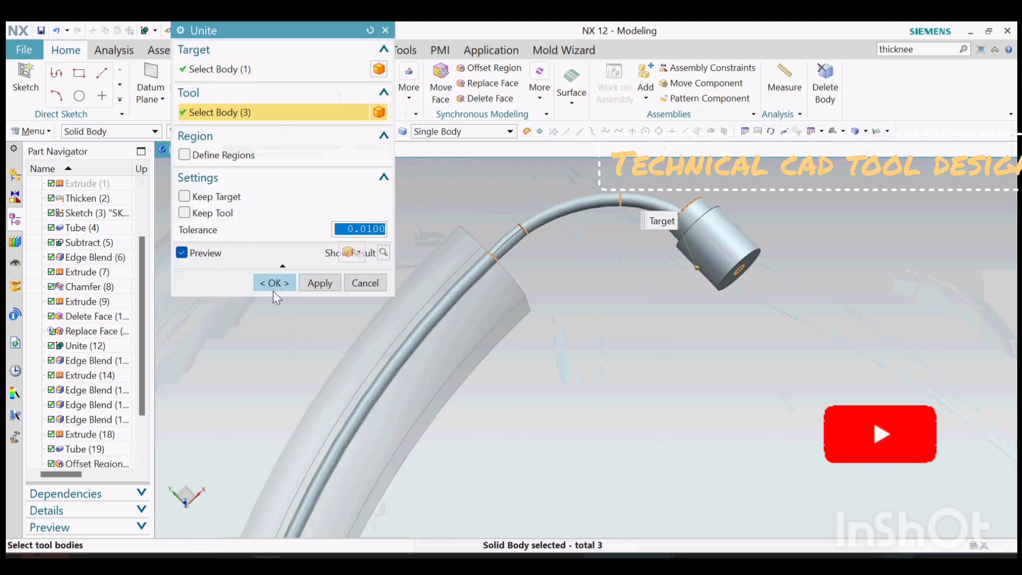
{"action": "left_click", "coordinate": [273, 287]}
Step: Set up a 2.5 mm inward extrusion of the cylinder's free end-face edge with a single-sided offset of -2.4 mm
{"action": "middle_click_drag", "start_coordinate": [472, 402], "coordinate": [530, 294]}
{"action": "middle_click_drag", "start_coordinate": [564, 367], "coordinate": [591, 346]}
{"action": "left_click", "coordinate": [185, 80]}
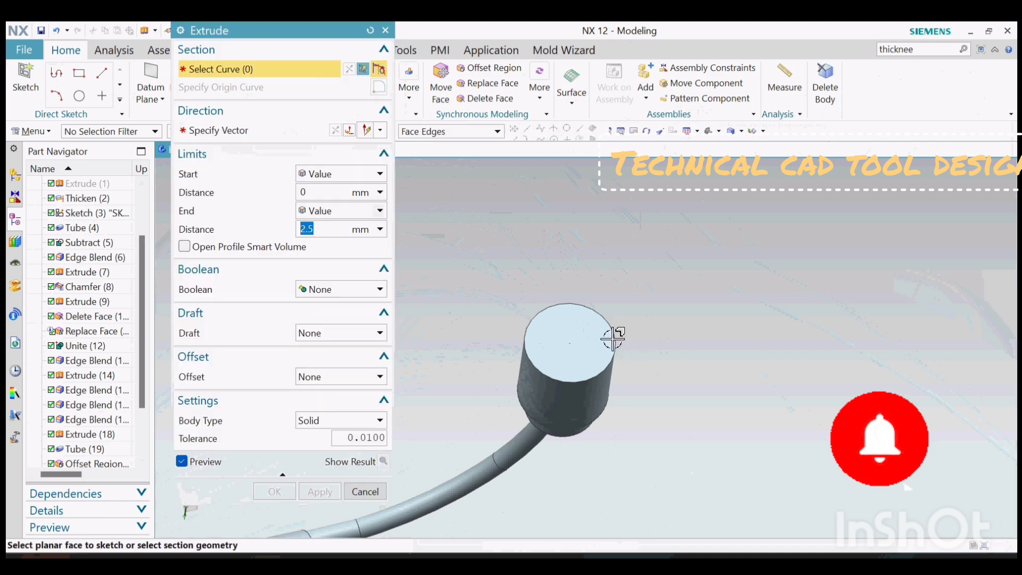
{"action": "left_click", "coordinate": [595, 315]}
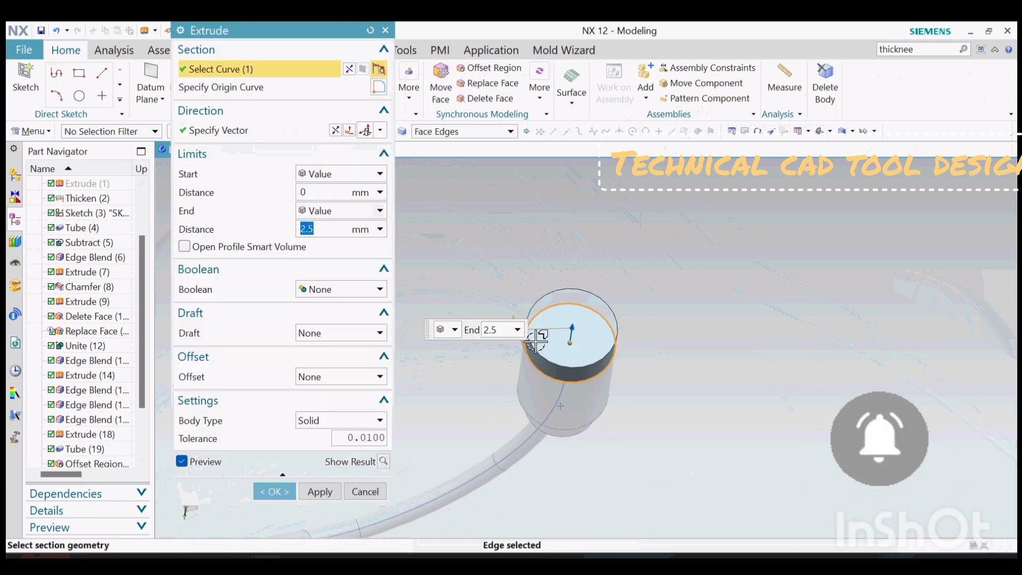
{"action": "left_click", "coordinate": [356, 378]}
{"action": "left_click", "coordinate": [332, 409]}
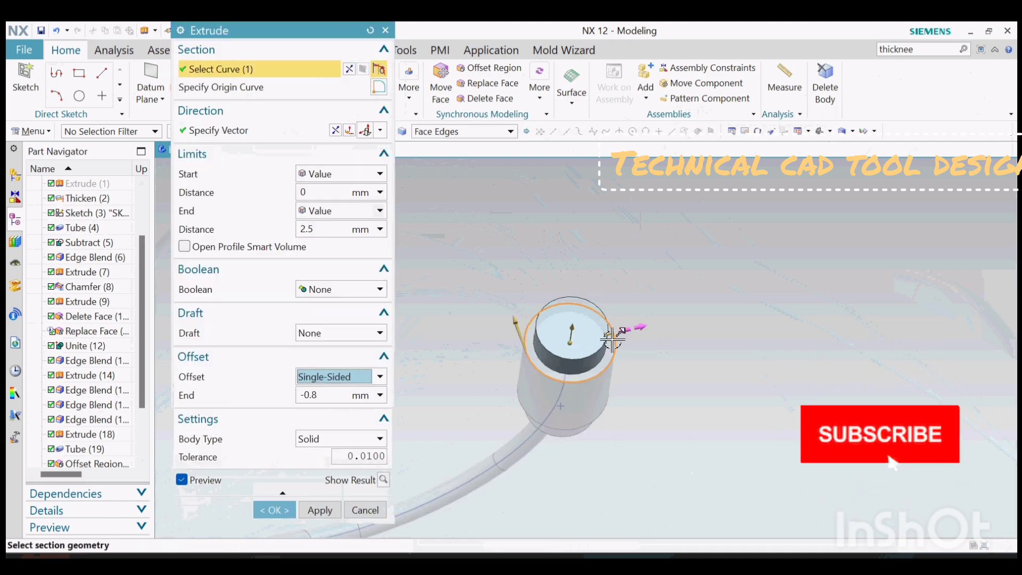
{"action": "left_click_drag", "start_coordinate": [624, 337], "coordinate": [596, 341]}
{"action": "middle_click_drag", "start_coordinate": [596, 341], "coordinate": [608, 452]}
{"action": "scroll", "coordinate": [610, 453], "scroll_direction": "up", "scroll_amount": 5}
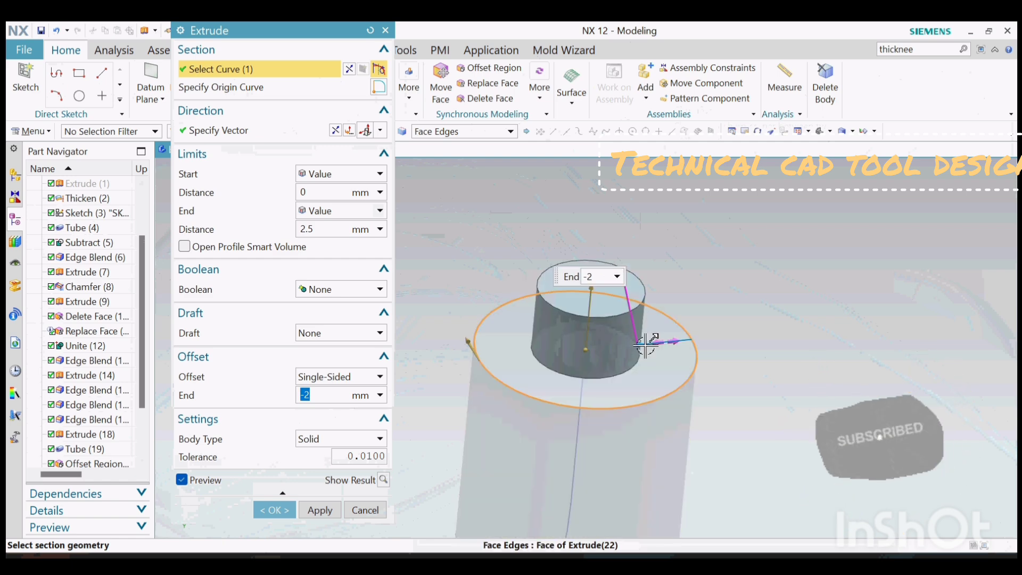
{"action": "left_click_drag", "start_coordinate": [645, 343], "coordinate": [635, 346]}
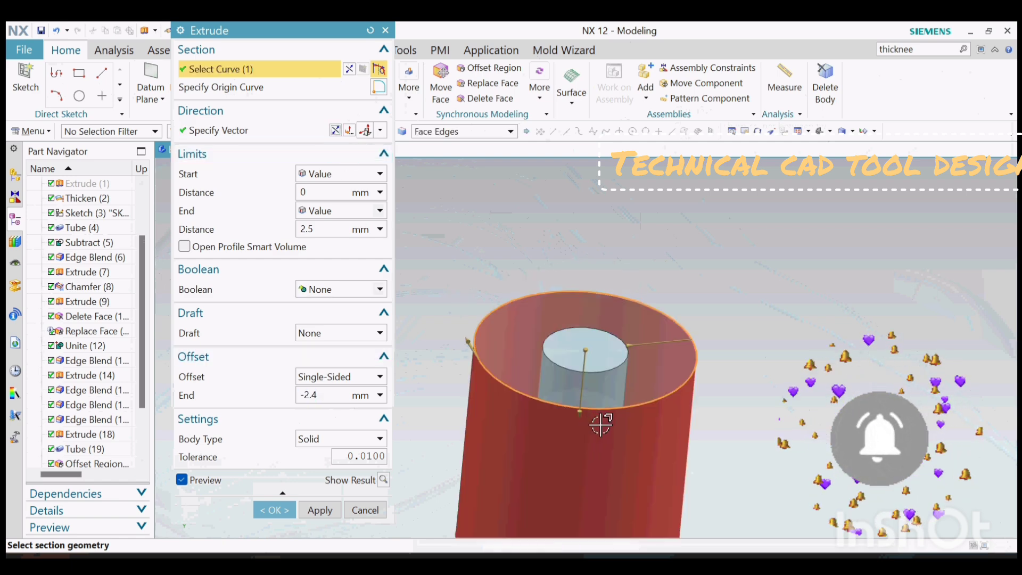
Step: Subtract the end-face extrusion from the cylinder to form a round blind hole
{"action": "left_click", "coordinate": [323, 289]}
{"action": "left_click", "coordinate": [321, 320]}
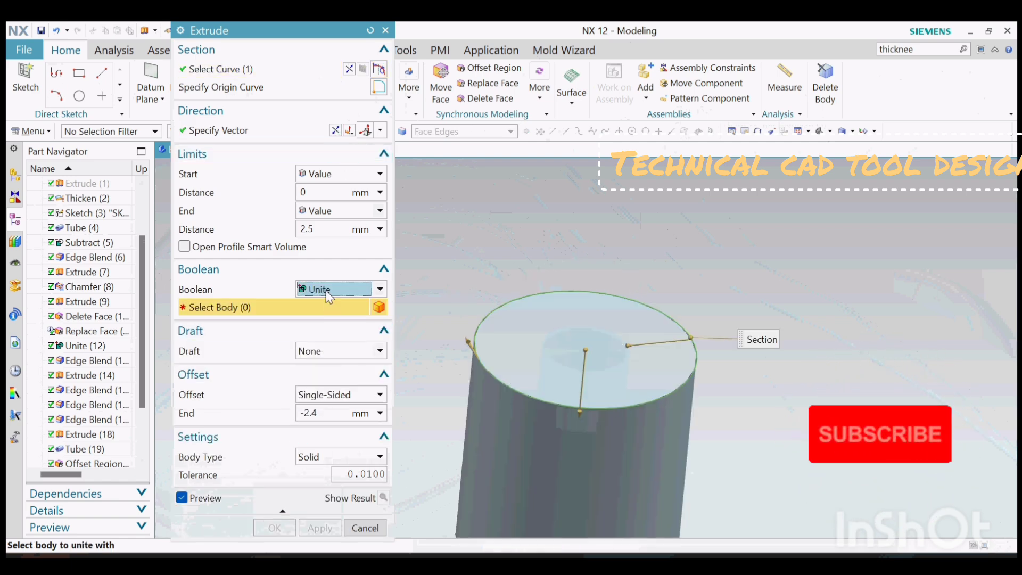
{"action": "left_click", "coordinate": [545, 421]}
{"action": "left_click", "coordinate": [274, 528]}
Step: Blend the outer edge of the cylinder's holed end face with a 2.5 mm radius
{"action": "middle_click_drag", "start_coordinate": [593, 297], "coordinate": [612, 356]}
{"action": "scroll", "coordinate": [551, 181], "scroll_direction": "up", "scroll_amount": 3}
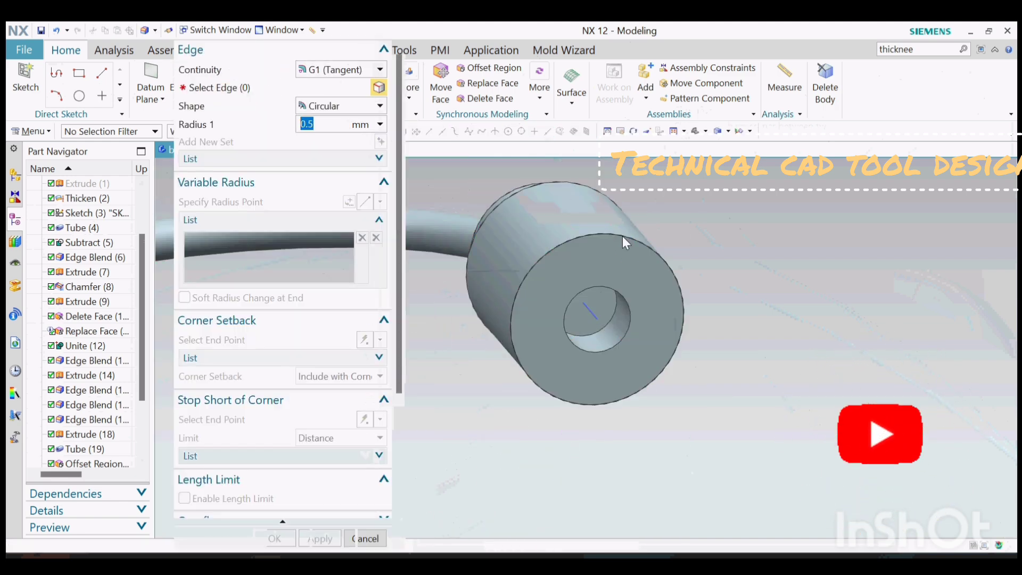
{"action": "left_click", "coordinate": [624, 244]}
{"action": "left_click_drag", "start_coordinate": [672, 329], "coordinate": [656, 327]}
{"action": "scroll", "coordinate": [657, 275], "scroll_direction": "down", "scroll_amount": 4}
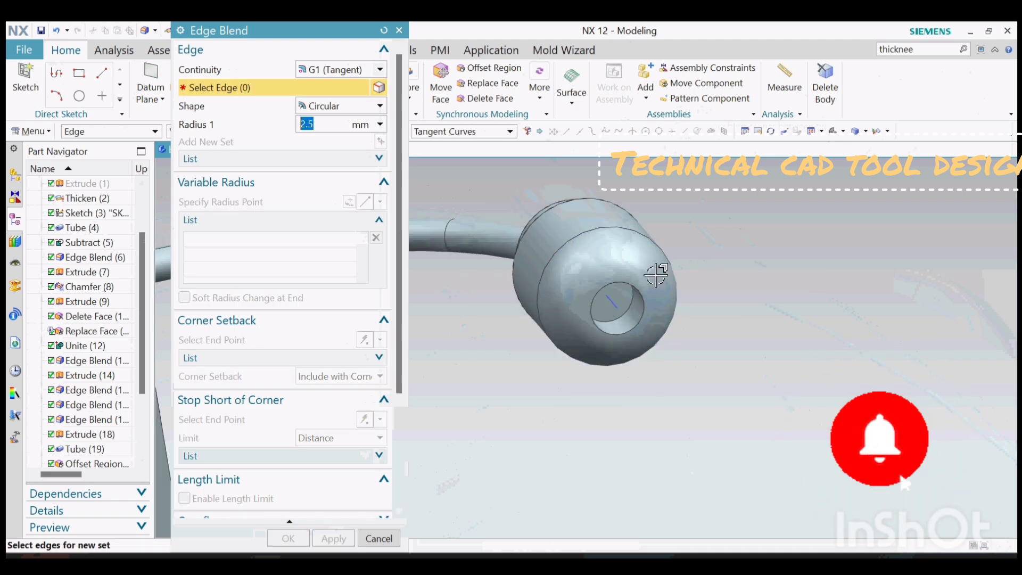
Step: Blend the collar's upper edge around the tube with a 2.5 mm radius
{"action": "middle_click_drag", "start_coordinate": [655, 275], "coordinate": [629, 357]}
{"action": "scroll", "coordinate": [562, 435], "scroll_direction": "up", "scroll_amount": 2}
{"action": "left_click", "coordinate": [564, 422]}
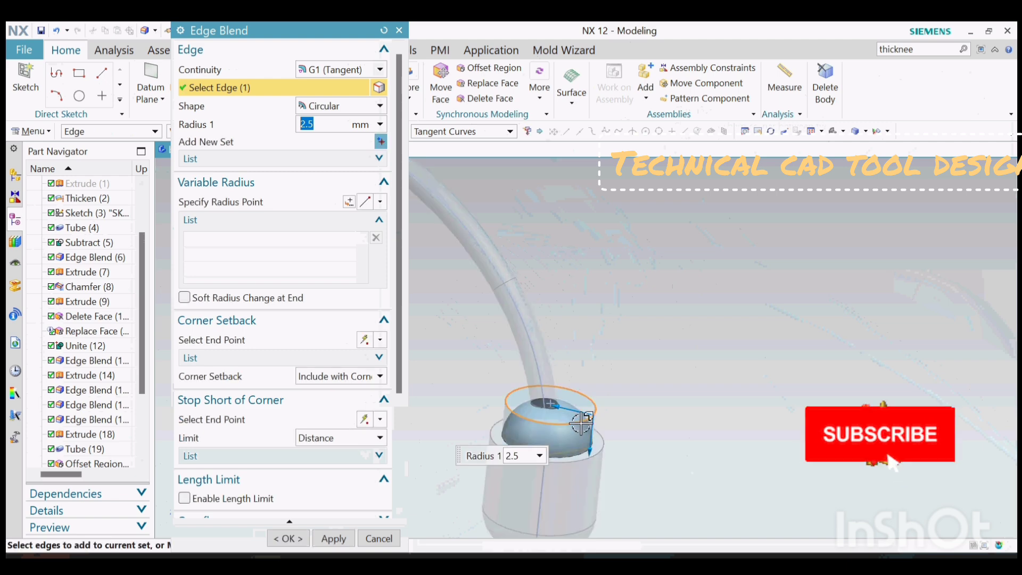
{"action": "left_click", "coordinate": [333, 538]}
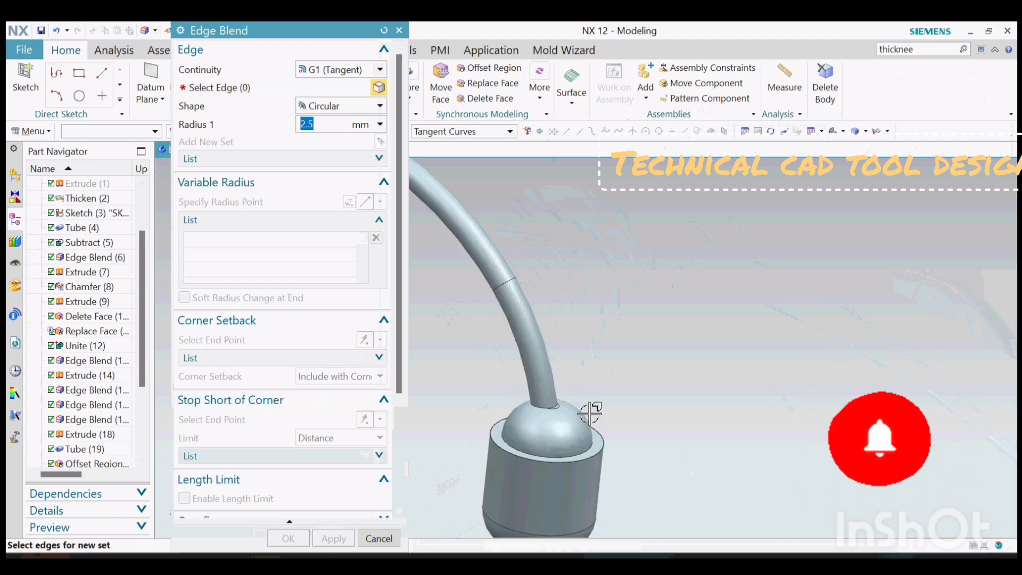
Step: Blend the large cylinder's upper outer edge with a 3.5 mm radius
{"action": "left_click", "coordinate": [600, 446]}
{"action": "mouse_move", "coordinate": [600, 468]}
{"action": "left_mouse_down"}
{"action": "mouse_move", "coordinate": [597, 500]}
{"action": "mouse_move", "coordinate": [593, 483]}
{"action": "left_mouse_up"}
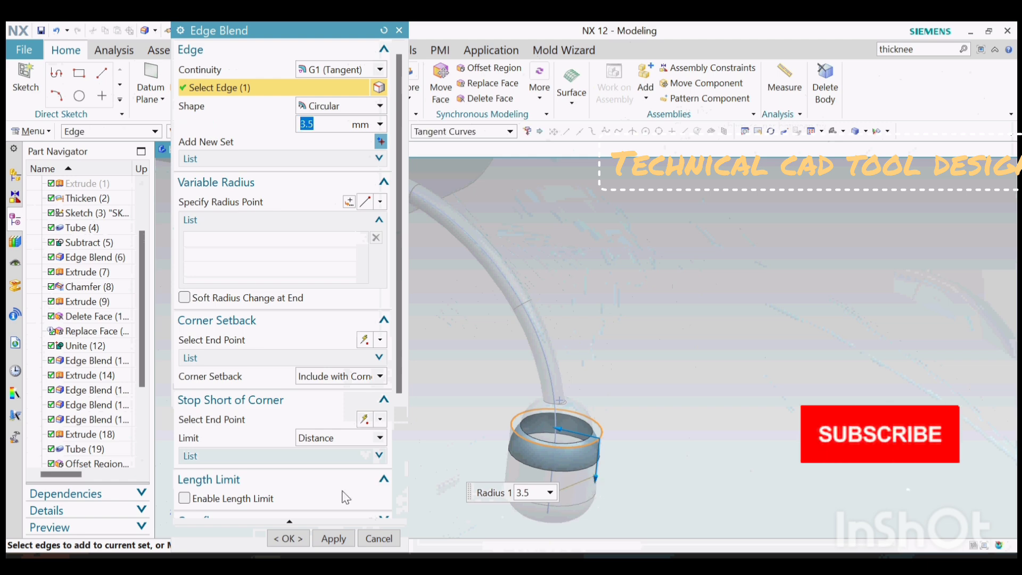
{"action": "left_click", "coordinate": [337, 538]}
{"action": "left_click", "coordinate": [375, 539]}
Step: Blend the edge between the rounded collar and the large cylinder with a 3.5 mm radius
{"action": "scroll", "coordinate": [586, 421], "scroll_direction": "down", "scroll_amount": 2}
{"action": "scroll", "coordinate": [578, 423], "scroll_direction": "up", "scroll_amount": 3}
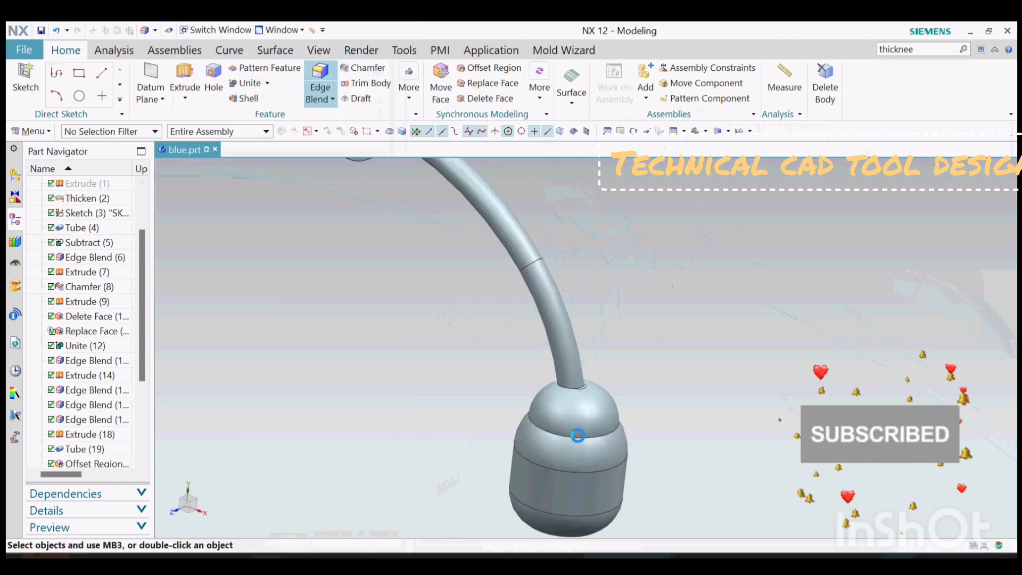
{"action": "left_click", "coordinate": [616, 396]}
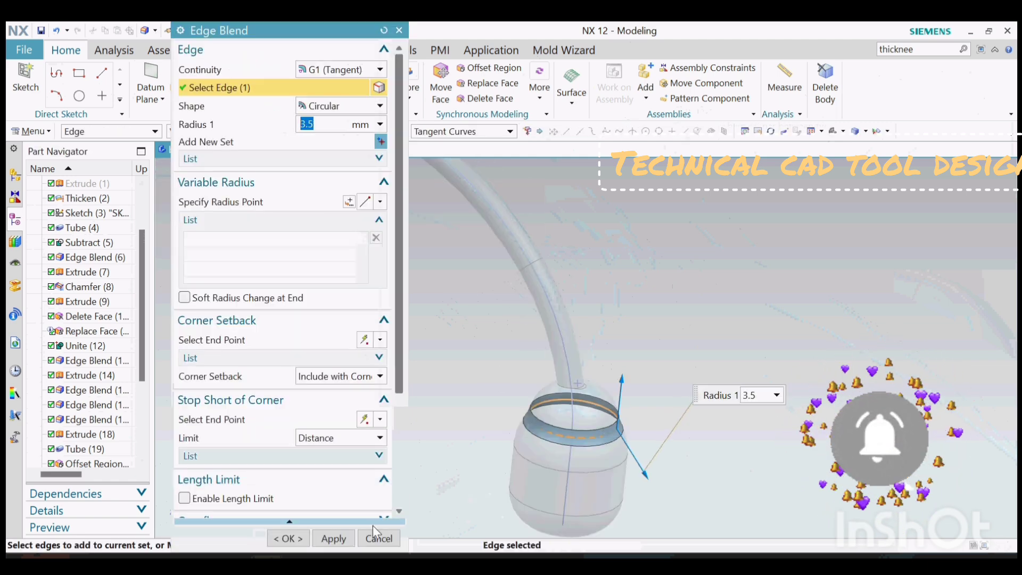
{"action": "left_click", "coordinate": [333, 538]}
Step: Blend the edge where the bend tube meets the rounded collar with a 3.5 mm radius
{"action": "left_click", "coordinate": [581, 383]}
{"action": "scroll", "coordinate": [613, 394], "scroll_direction": "up", "scroll_amount": 5}
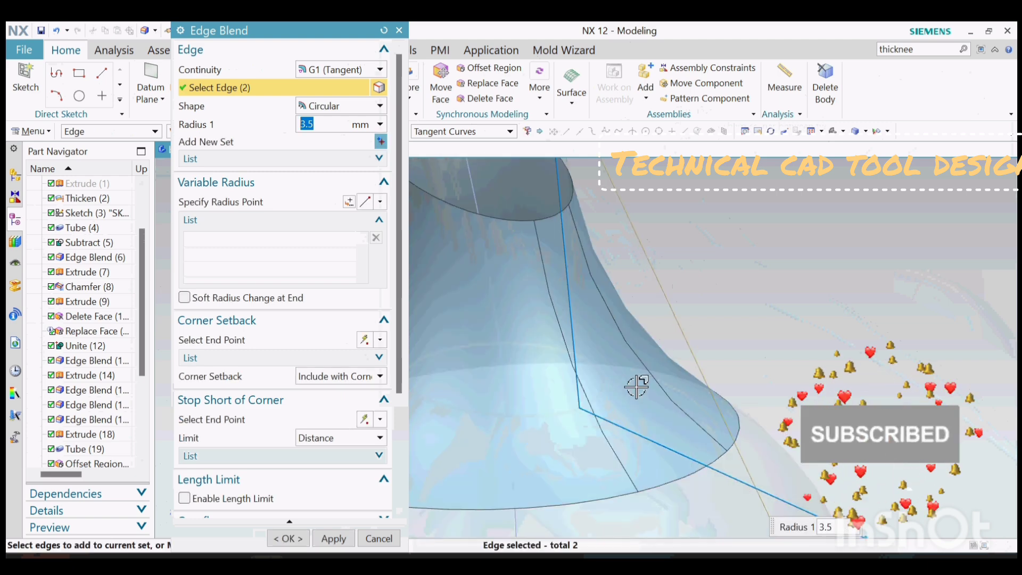
{"action": "scroll", "coordinate": [647, 380], "scroll_direction": "down", "scroll_amount": 6}
{"action": "left_click", "coordinate": [288, 538]}
Step: Blend the inner bottom edge of the hole in the rounded tip with a 1.3 mm radius
{"action": "middle_click_drag", "start_coordinate": [628, 436], "coordinate": [634, 341]}
{"action": "scroll", "coordinate": [616, 415], "scroll_direction": "down", "scroll_amount": 3}
{"action": "scroll", "coordinate": [719, 351], "scroll_direction": "up", "scroll_amount": 6}
{"action": "scroll", "coordinate": [656, 401], "scroll_direction": "down", "scroll_amount": 2}
{"action": "left_click", "coordinate": [320, 81]}
{"action": "scroll", "coordinate": [647, 429], "scroll_direction": "up", "scroll_amount": 4}
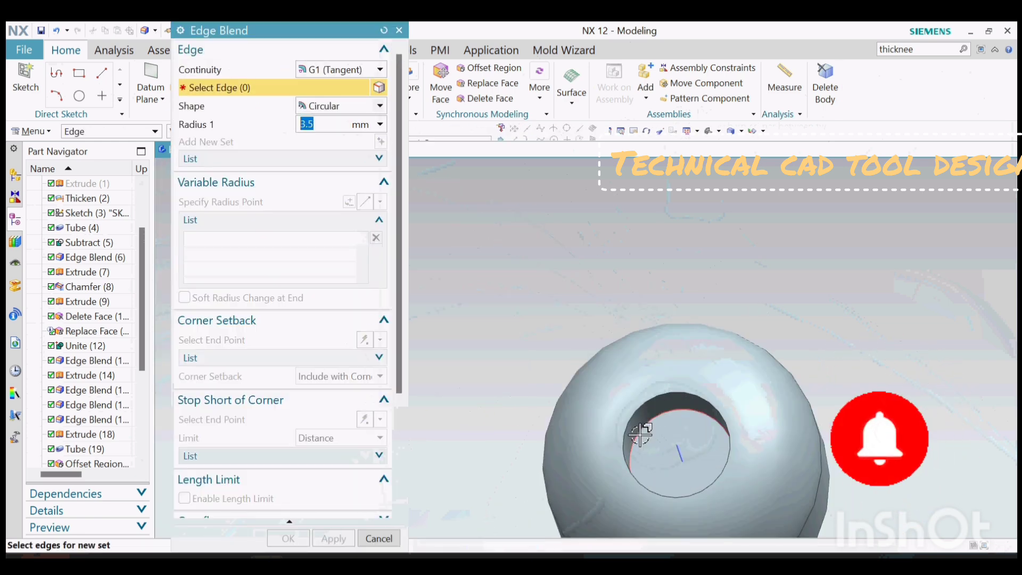
{"action": "left_click", "coordinate": [634, 455]}
{"action": "left_click_drag", "start_coordinate": [609, 452], "coordinate": [687, 462]}
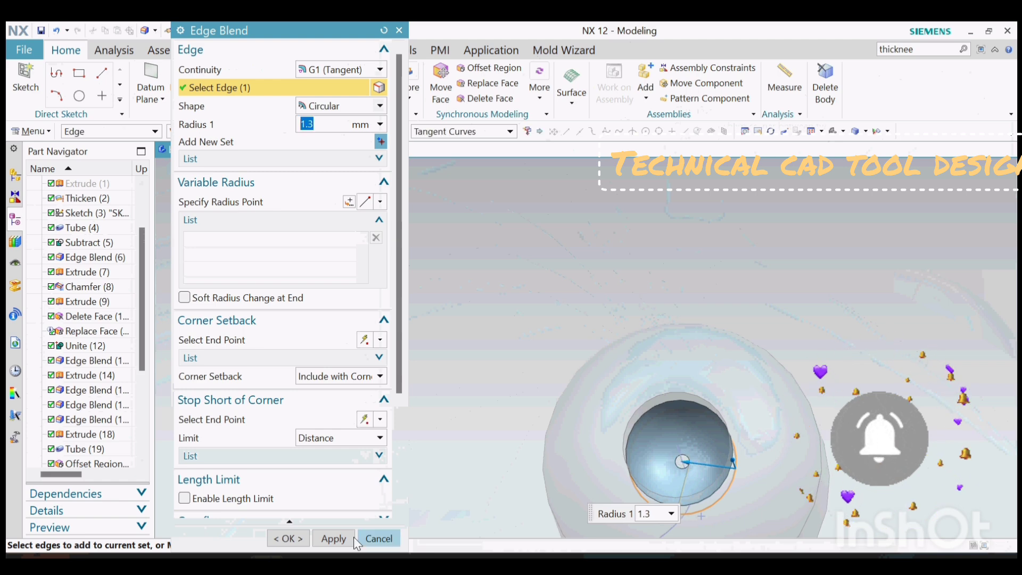
{"action": "left_click", "coordinate": [289, 539]}
Step: Examine the rounded tip, the bend tube and the whole grooved bar with its sleeve and pads from several angles
{"action": "scroll", "coordinate": [650, 413], "scroll_direction": "down", "scroll_amount": 4}
{"action": "mouse_move", "coordinate": [650, 413]}
{"action": "middle_mouse_down"}
{"action": "mouse_move", "coordinate": [650, 392]}
{"action": "mouse_move", "coordinate": [680, 360]}
{"action": "mouse_move", "coordinate": [641, 384]}
{"action": "mouse_move", "coordinate": [638, 351]}
{"action": "middle_mouse_up"}
{"action": "scroll", "coordinate": [657, 390], "scroll_direction": "down", "scroll_amount": 4}
{"action": "scroll", "coordinate": [650, 392], "scroll_direction": "up", "scroll_amount": 3}
{"action": "scroll", "coordinate": [650, 392], "scroll_direction": "down", "scroll_amount": 3}
{"action": "scroll", "coordinate": [641, 383], "scroll_direction": "up", "scroll_amount": 3}
{"action": "scroll", "coordinate": [638, 281], "scroll_direction": "up", "scroll_amount": 1}
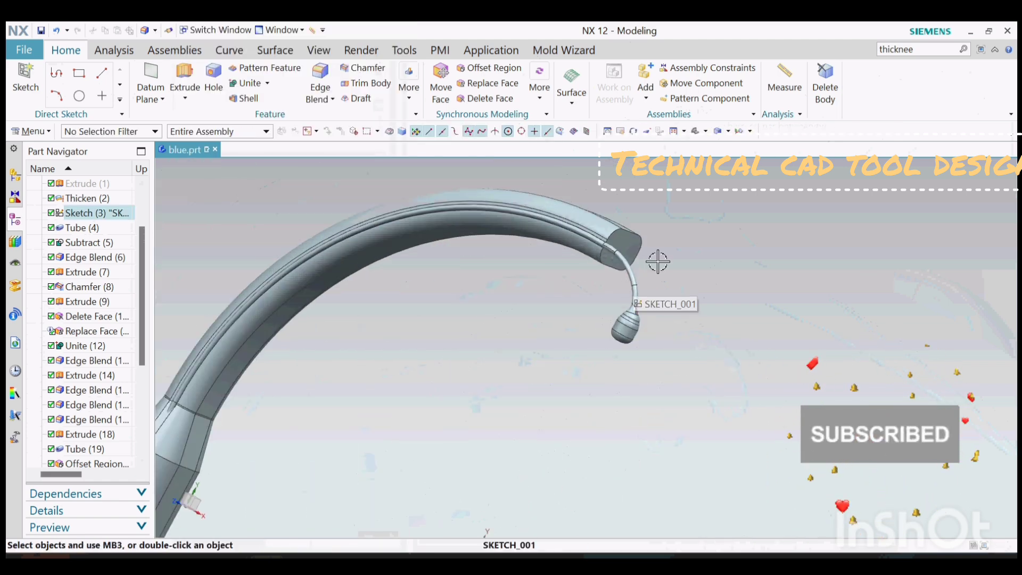
{"action": "scroll", "coordinate": [658, 262], "scroll_direction": "down", "scroll_amount": 3}
{"action": "middle_click_drag", "start_coordinate": [657, 261], "coordinate": [612, 310]}
{"action": "scroll", "coordinate": [384, 377], "scroll_direction": "up", "scroll_amount": 3}
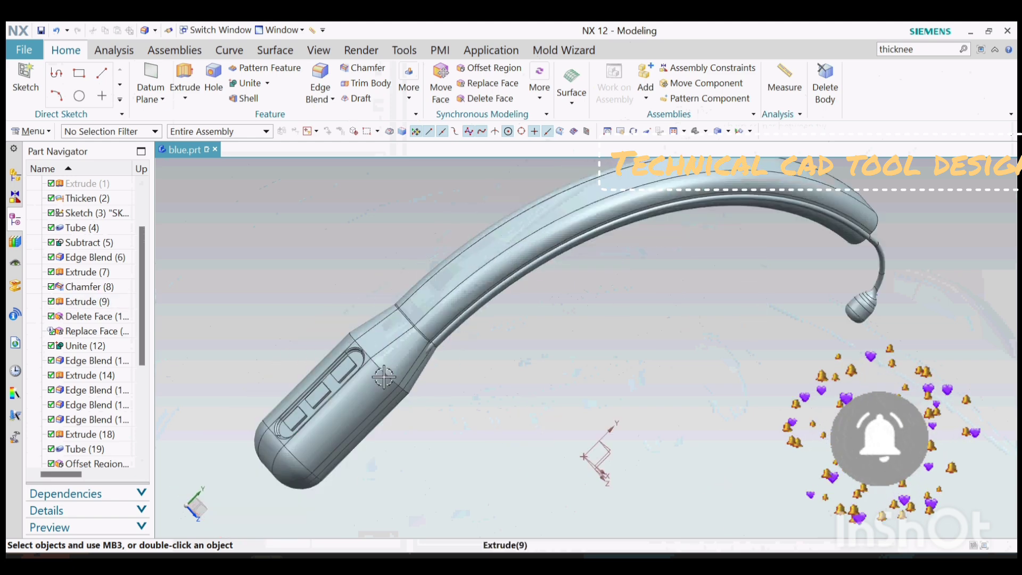
{"action": "scroll", "coordinate": [383, 377], "scroll_direction": "down", "scroll_amount": 2}
{"action": "middle_click_drag", "start_coordinate": [383, 377], "coordinate": [349, 368]}
Step: Change the display color of the sleeve body to dark gray
{"action": "left_click", "coordinate": [319, 50]}
{"action": "left_click", "coordinate": [493, 79]}
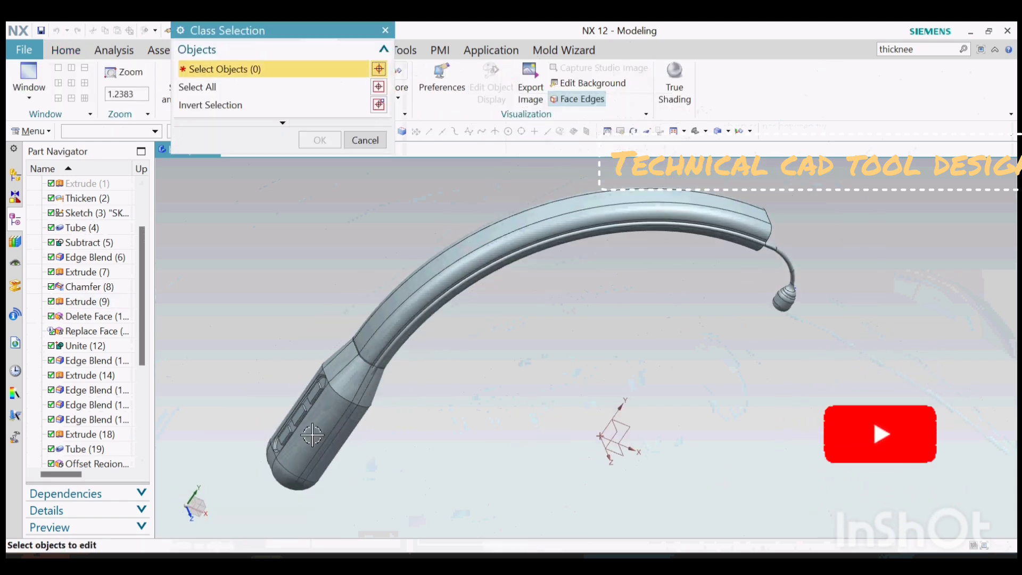
{"action": "left_click", "coordinate": [312, 435]}
{"action": "left_click", "coordinate": [319, 140]}
{"action": "left_click", "coordinate": [344, 107]}
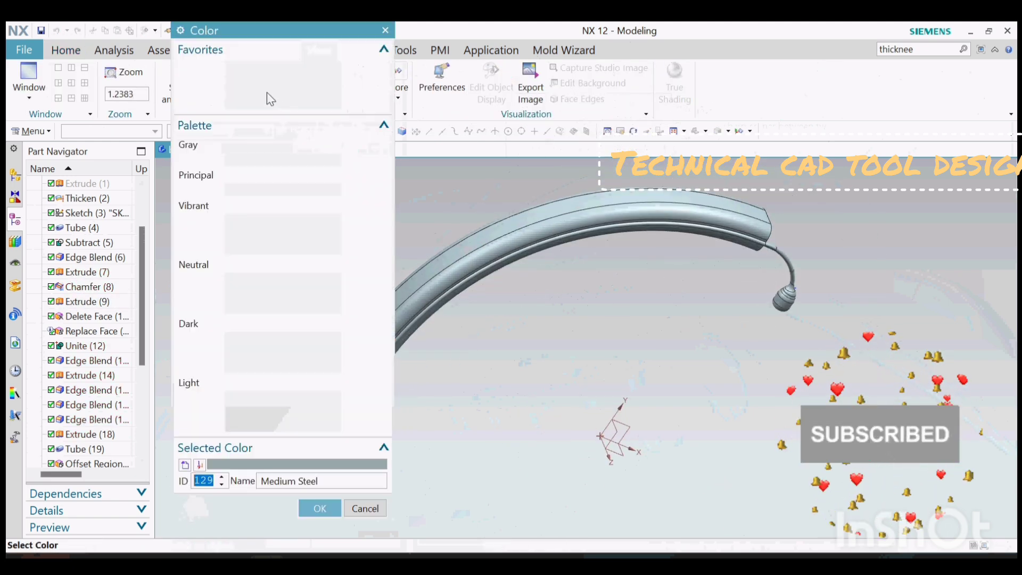
{"action": "left_click", "coordinate": [318, 509]}
{"action": "left_click", "coordinate": [274, 420]}
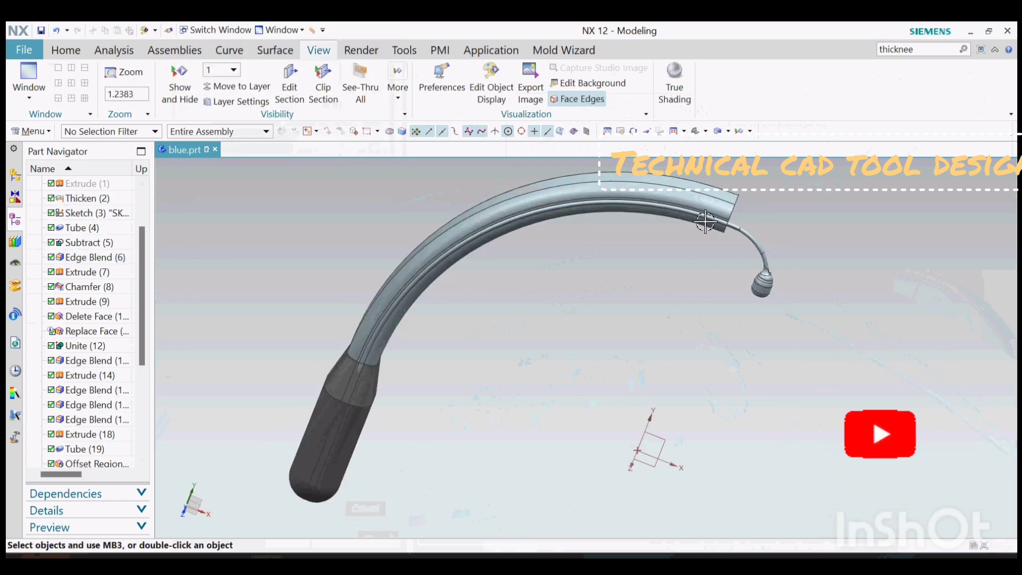
Step: Change the display color of the thin tube and rounded tip body to light cyan
{"action": "scroll", "coordinate": [706, 221], "scroll_direction": "up", "scroll_amount": 3}
{"action": "scroll", "coordinate": [717, 265], "scroll_direction": "down", "scroll_amount": 3}
{"action": "middle_click_drag", "start_coordinate": [780, 287], "coordinate": [802, 336]}
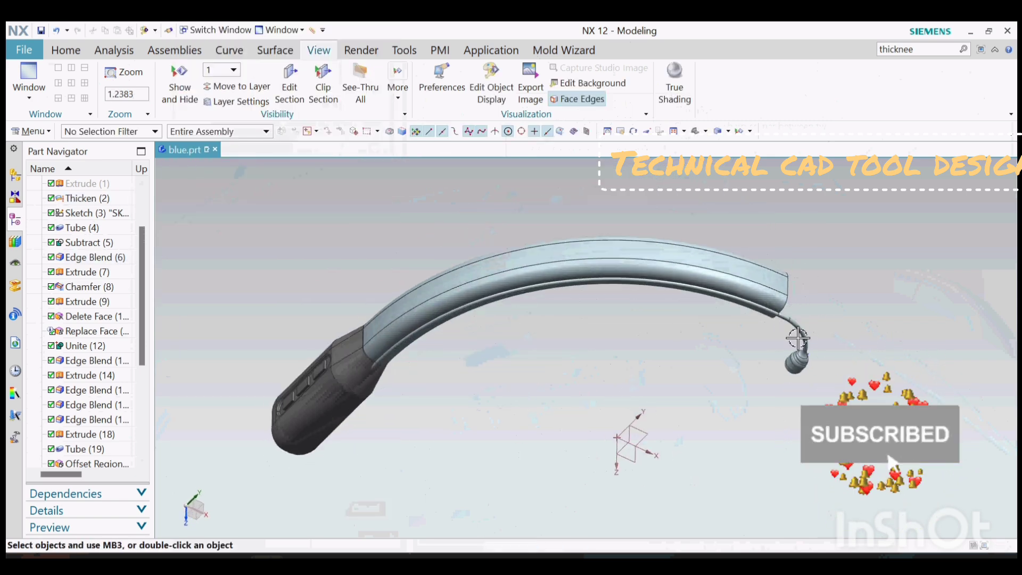
{"action": "scroll", "coordinate": [803, 334], "scroll_direction": "up", "scroll_amount": 2}
{"action": "left_click", "coordinate": [805, 376]}
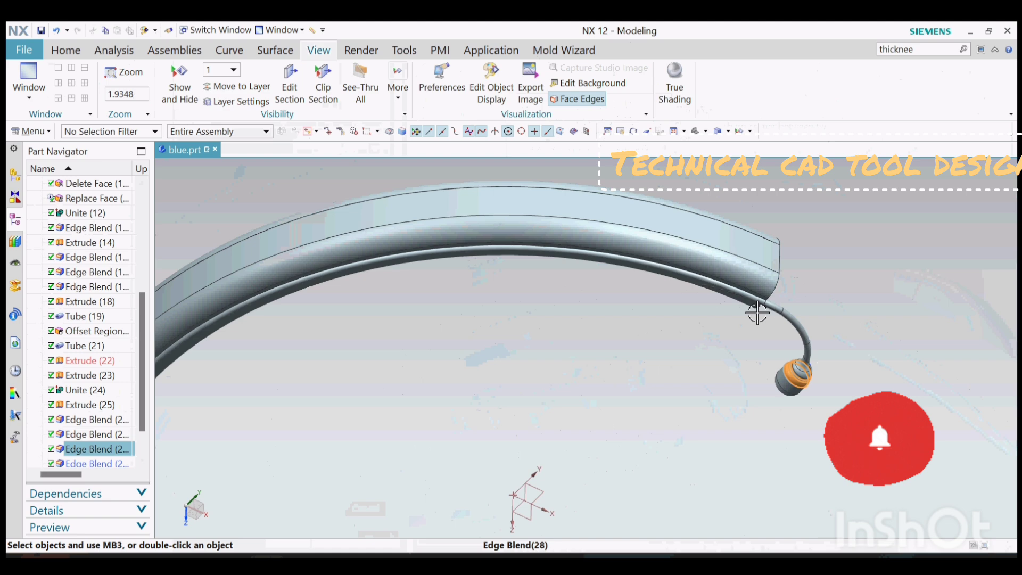
{"action": "left_click", "coordinate": [490, 84]}
{"action": "left_click", "coordinate": [353, 107]}
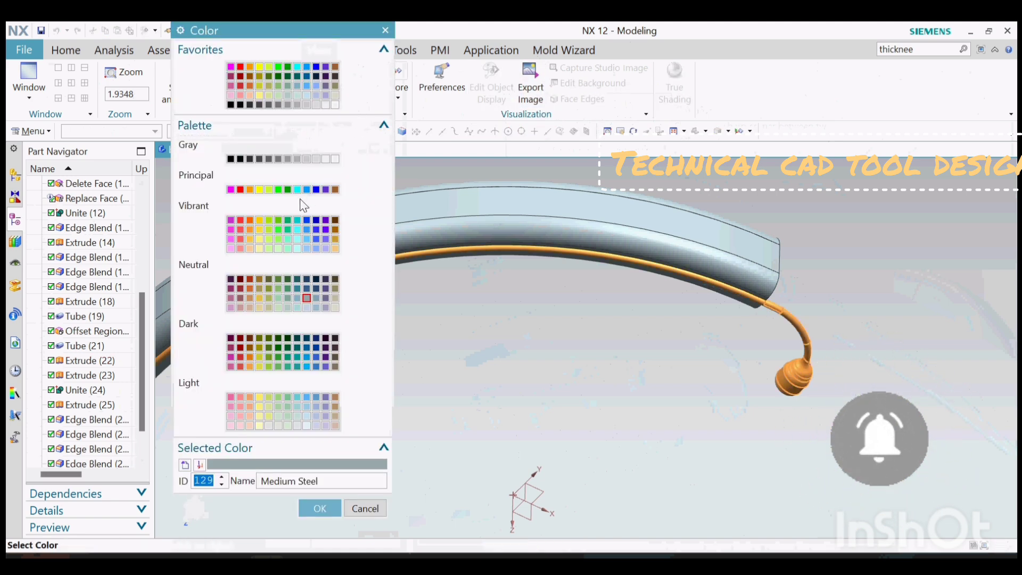
{"action": "left_click", "coordinate": [319, 508]}
{"action": "left_click", "coordinate": [270, 420]}
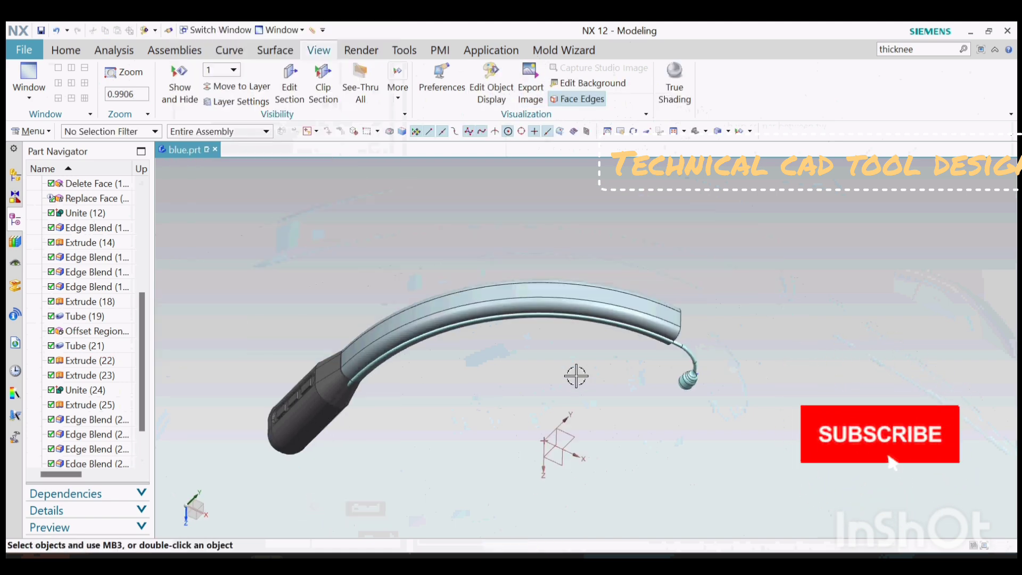
Step: Assign a bright blue feature face color to the three rectangular pads on the sleeve
{"action": "middle_click_drag", "start_coordinate": [575, 372], "coordinate": [663, 291]}
{"action": "scroll", "coordinate": [511, 296], "scroll_direction": "down", "scroll_amount": 3}
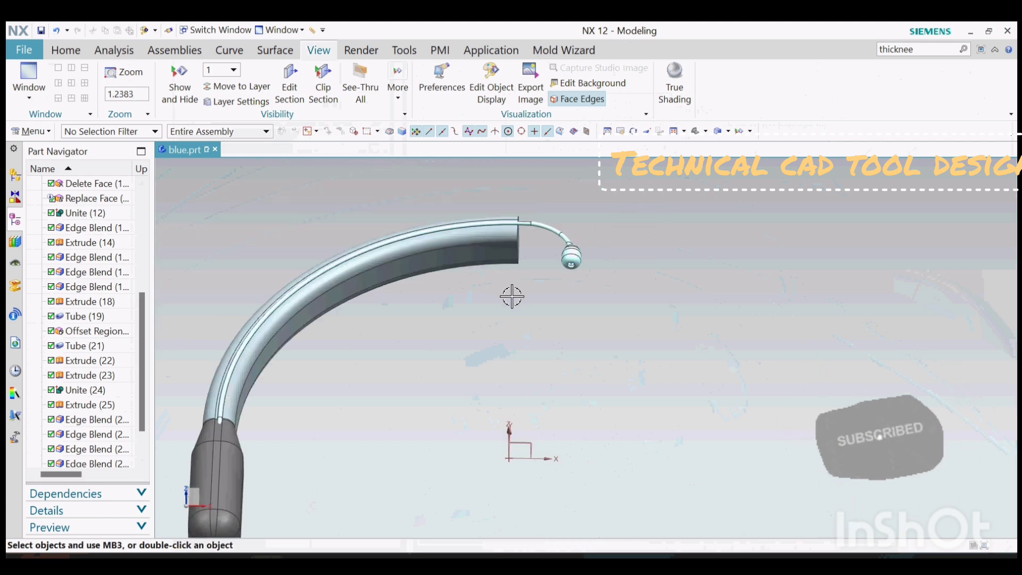
{"action": "middle_click_drag", "start_coordinate": [511, 296], "coordinate": [527, 366]}
{"action": "scroll", "coordinate": [224, 408], "scroll_direction": "up", "scroll_amount": 3}
{"action": "right_click", "coordinate": [262, 358]}
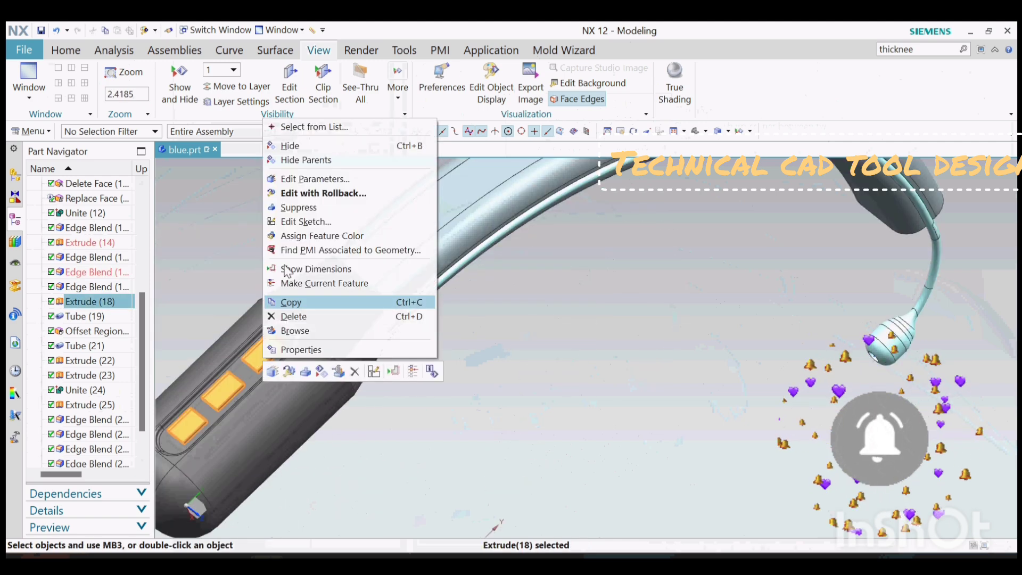
{"action": "left_click", "coordinate": [300, 236]}
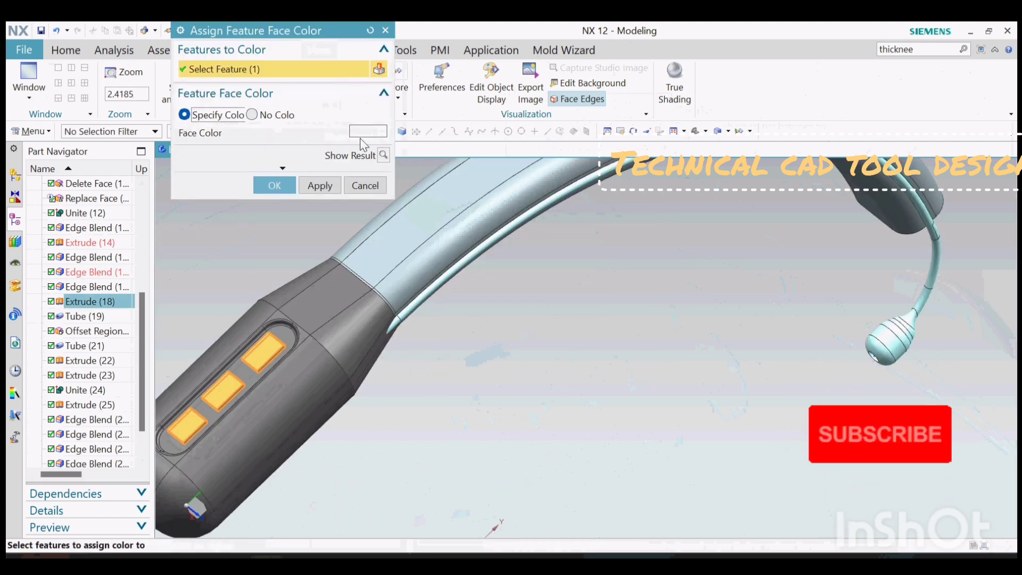
{"action": "left_click", "coordinate": [360, 136]}
{"action": "left_click", "coordinate": [320, 509]}
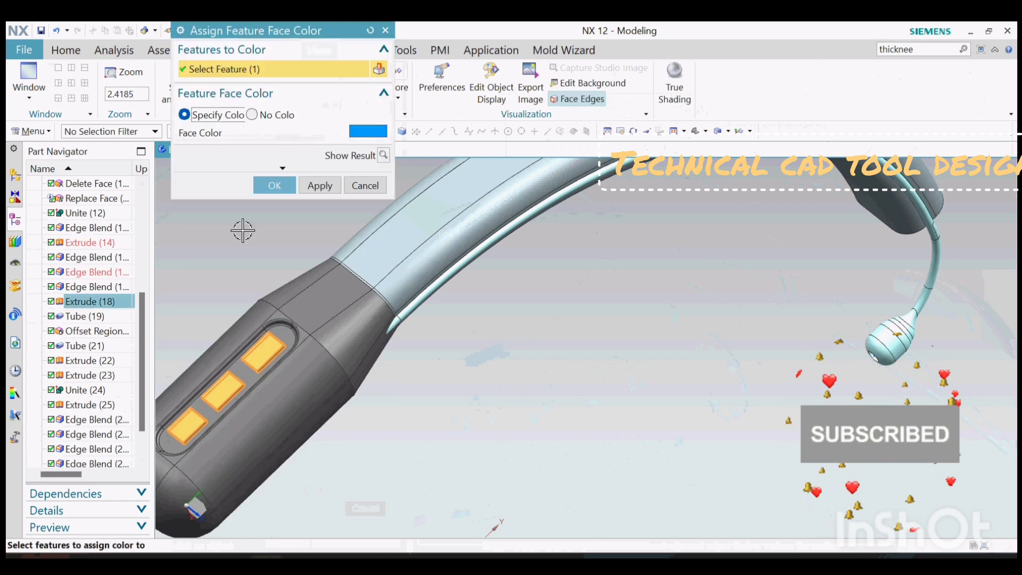
Step: Mirror the bar, sleeve and tube bodies across the bar's free end face with Mirror Geometry
{"action": "scroll", "coordinate": [426, 370], "scroll_direction": "down", "scroll_amount": 3}
{"action": "middle_click_drag", "start_coordinate": [479, 415], "coordinate": [521, 325]}
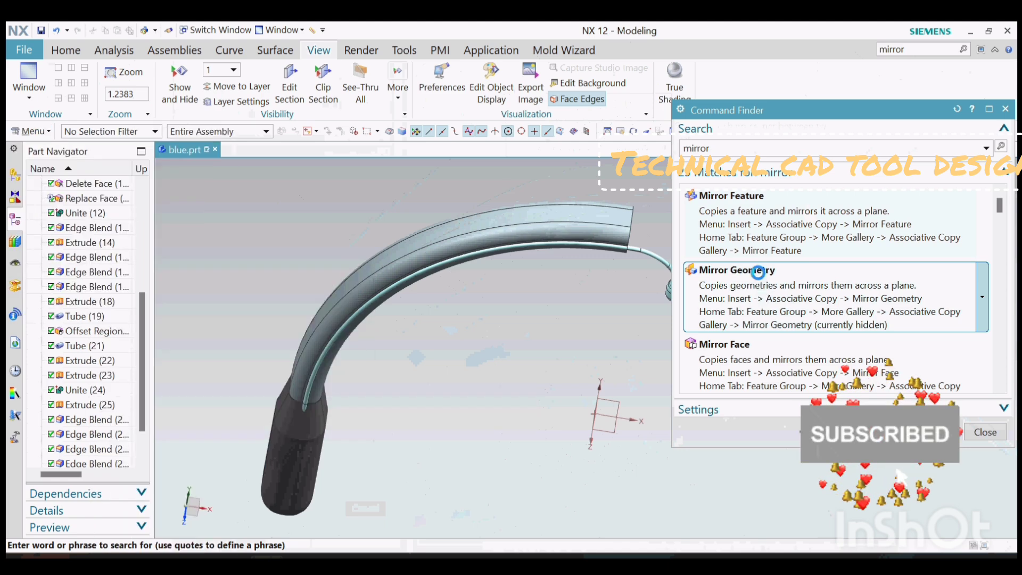
{"action": "left_click", "coordinate": [737, 270]}
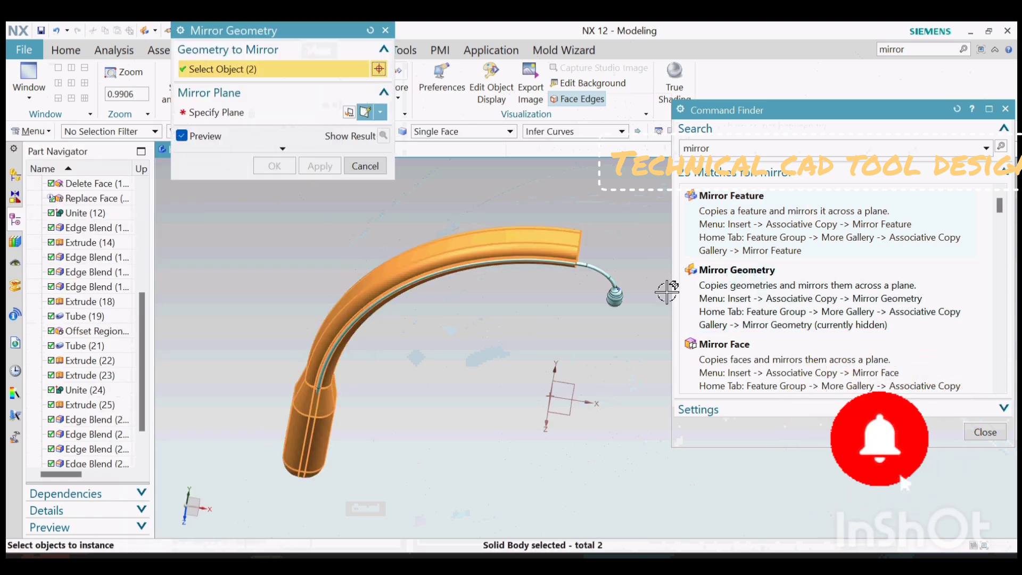
{"action": "scroll", "coordinate": [620, 296], "scroll_direction": "up", "scroll_amount": 4}
{"action": "left_click", "coordinate": [615, 293]}
{"action": "scroll", "coordinate": [472, 321], "scroll_direction": "down", "scroll_amount": 4}
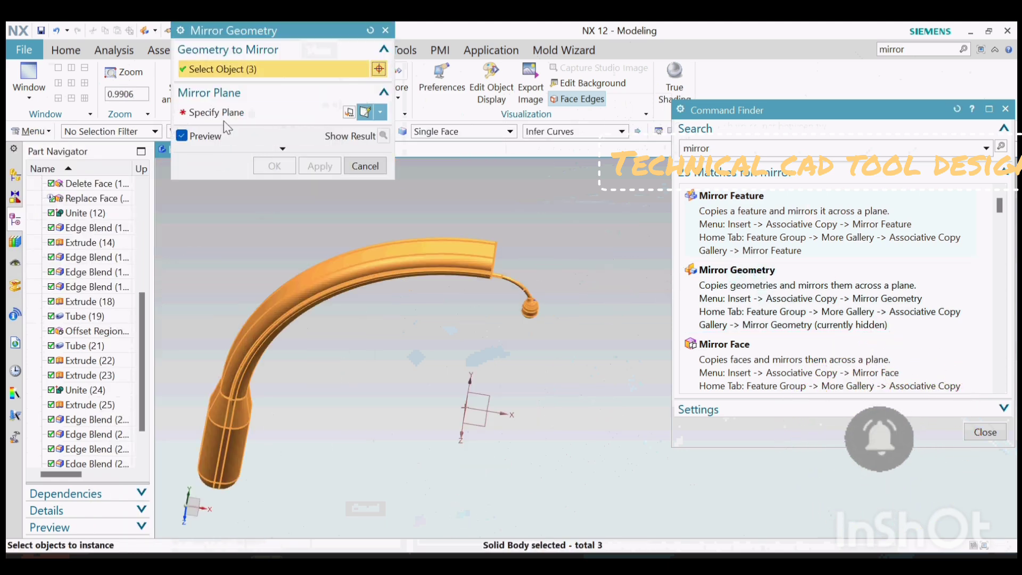
{"action": "left_click", "coordinate": [223, 114]}
{"action": "middle_click_drag", "start_coordinate": [538, 237], "coordinate": [461, 245]}
{"action": "scroll", "coordinate": [426, 258], "scroll_direction": "up", "scroll_amount": 3}
{"action": "left_click", "coordinate": [404, 253]}
{"action": "scroll", "coordinate": [406, 256], "scroll_direction": "down", "scroll_amount": 4}
{"action": "left_click", "coordinate": [275, 166]}
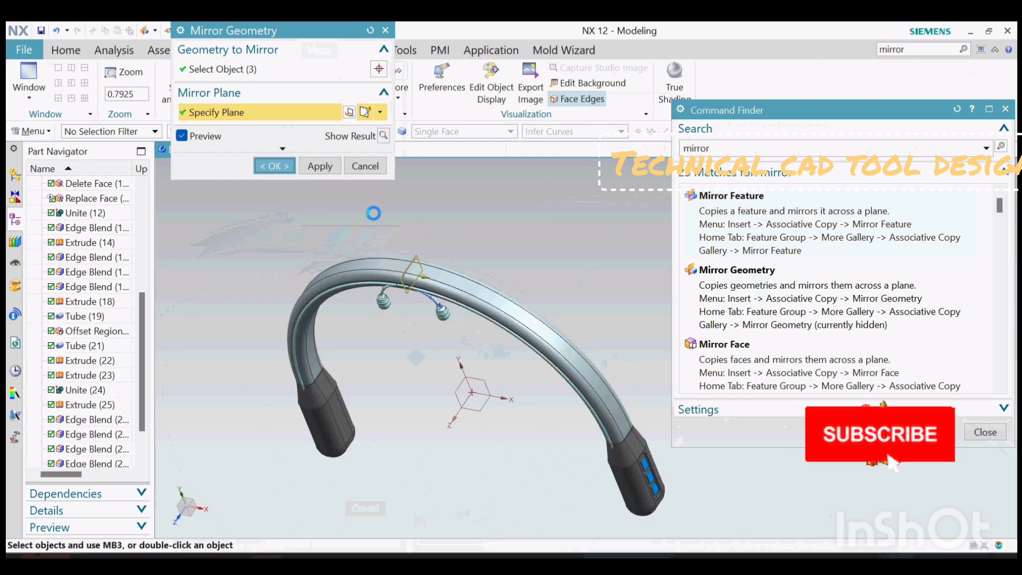
{"action": "left_click", "coordinate": [1005, 109]}
{"action": "middle_click_drag", "start_coordinate": [718, 276], "coordinate": [366, 171]}
{"action": "left_click", "coordinate": [259, 84]}
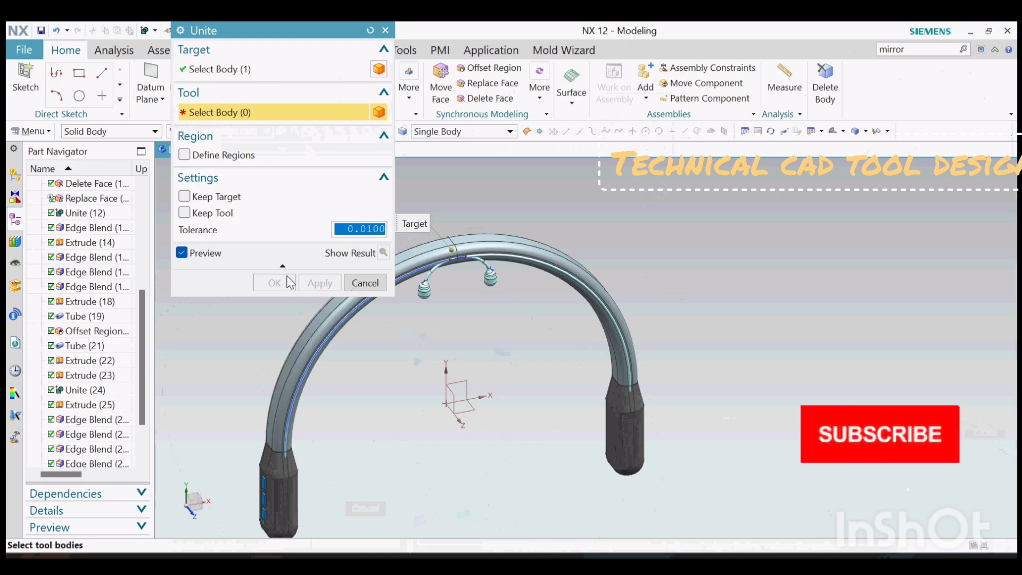
{"action": "left_click", "coordinate": [349, 286]}
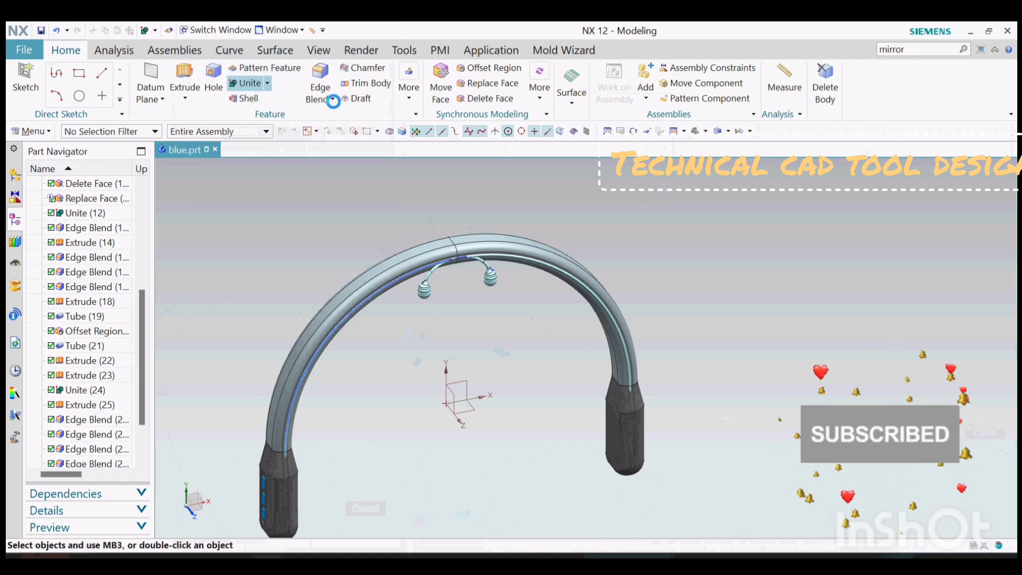
Step: Unite the two mirrored halves of the curved bar into one body
{"action": "scroll", "coordinate": [467, 226], "scroll_direction": "up", "scroll_amount": 3}
{"action": "left_click", "coordinate": [462, 263]}
{"action": "left_click", "coordinate": [427, 277]}
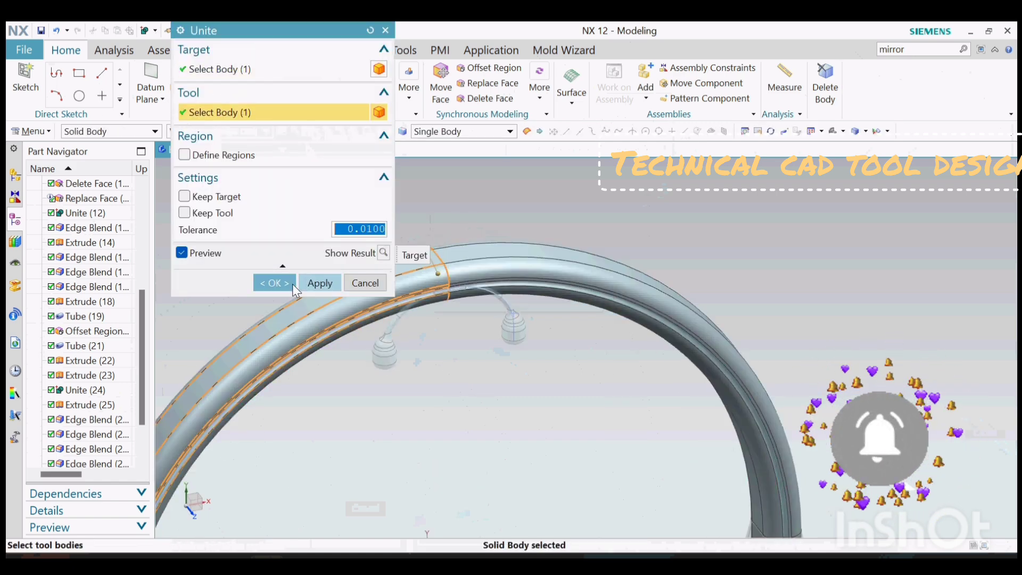
{"action": "left_click", "coordinate": [275, 283]}
Step: Examine the complete mirrored neckband from several sides, including the joined arch, both tips, sleeves and blue pads
{"action": "scroll", "coordinate": [518, 244], "scroll_direction": "down", "scroll_amount": 2}
{"action": "middle_click_drag", "start_coordinate": [517, 245], "coordinate": [497, 231]}
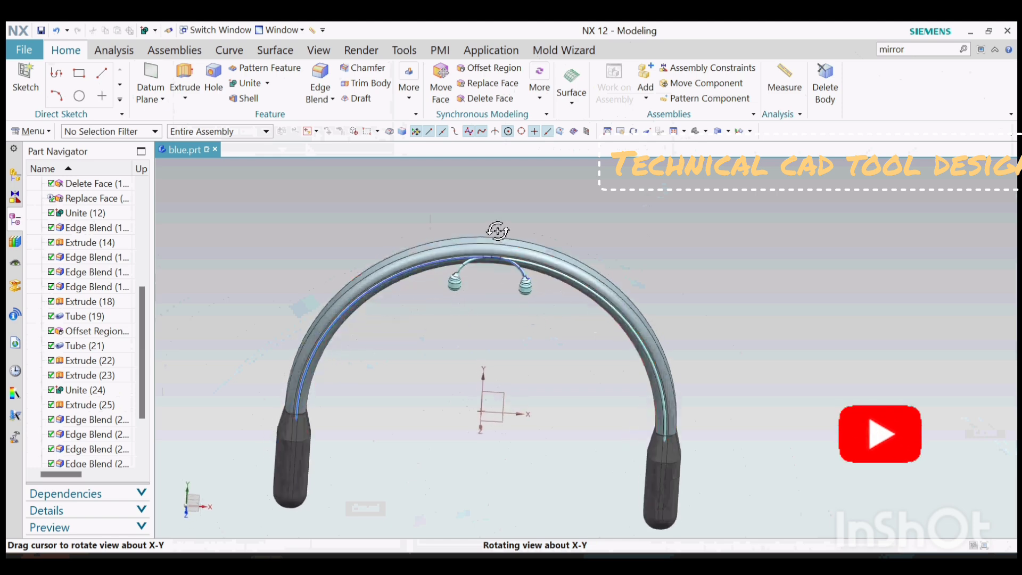
{"action": "scroll", "coordinate": [676, 434], "scroll_direction": "up", "scroll_amount": 5}
{"action": "scroll", "coordinate": [705, 447], "scroll_direction": "down", "scroll_amount": 3}
{"action": "middle_click_drag", "start_coordinate": [687, 426], "coordinate": [650, 348]}
{"action": "scroll", "coordinate": [675, 309], "scroll_direction": "up", "scroll_amount": 4}
{"action": "scroll", "coordinate": [678, 294], "scroll_direction": "down", "scroll_amount": 3}
{"action": "middle_click_drag", "start_coordinate": [684, 383], "coordinate": [675, 214]}
{"action": "scroll", "coordinate": [720, 270], "scroll_direction": "down", "scroll_amount": 3}
{"action": "middle_click_drag", "start_coordinate": [721, 270], "coordinate": [706, 376]}
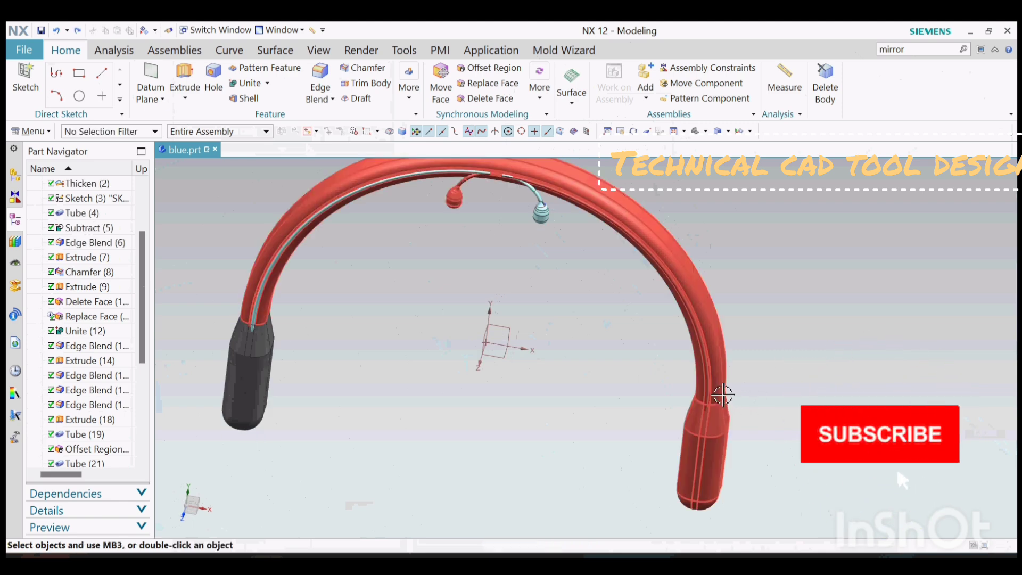
{"action": "middle_click_drag", "start_coordinate": [662, 367], "coordinate": [623, 263]}
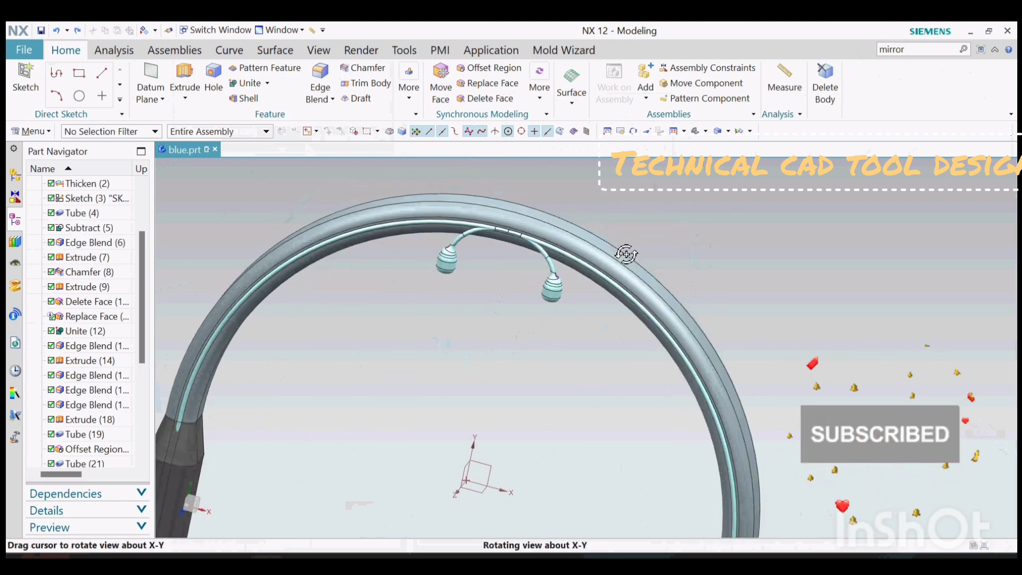
{"action": "scroll", "coordinate": [632, 230], "scroll_direction": "down", "scroll_amount": 2}
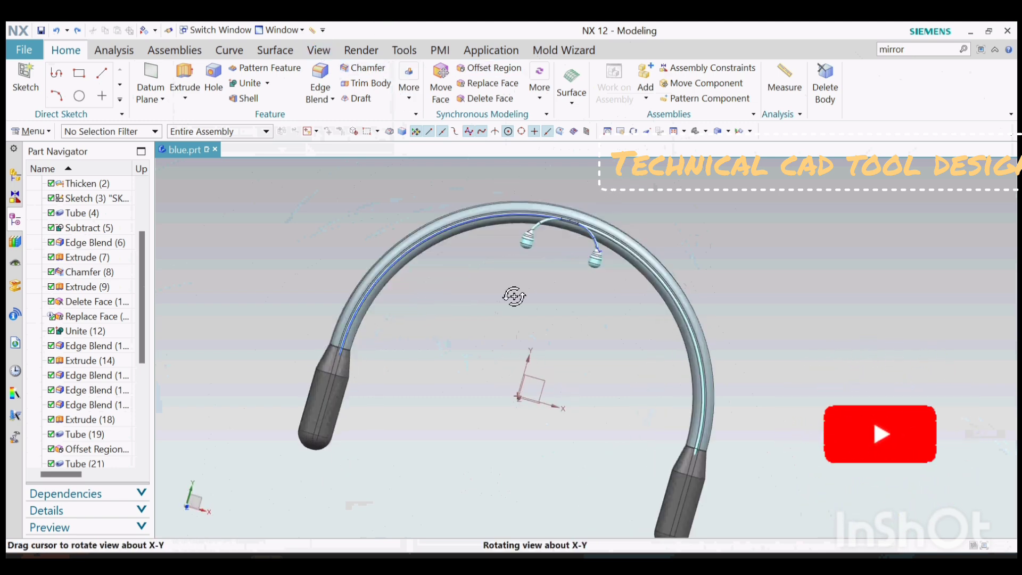
{"action": "middle_click_drag", "start_coordinate": [584, 286], "coordinate": [601, 306]}
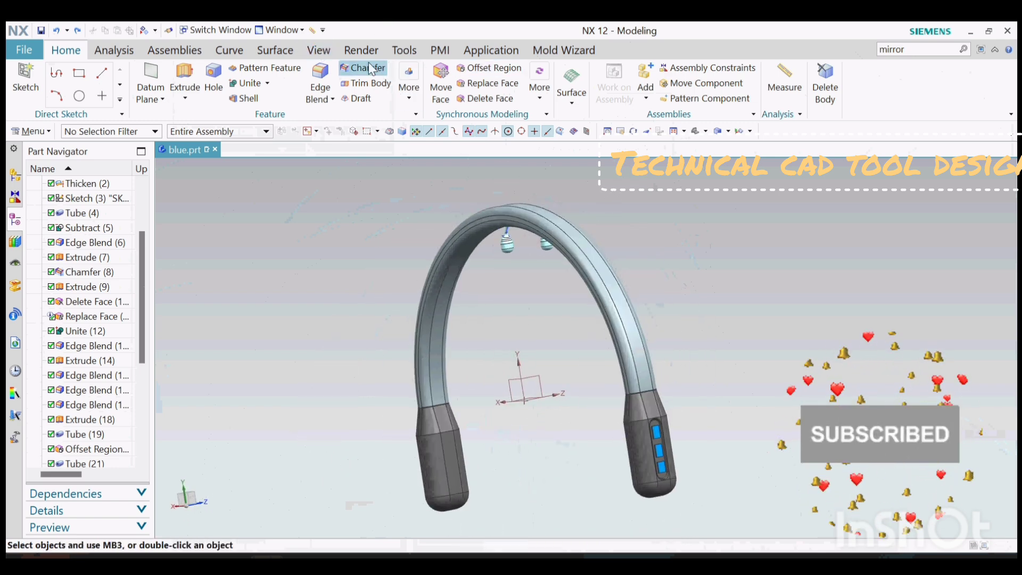
{"action": "left_click", "coordinate": [404, 50]}
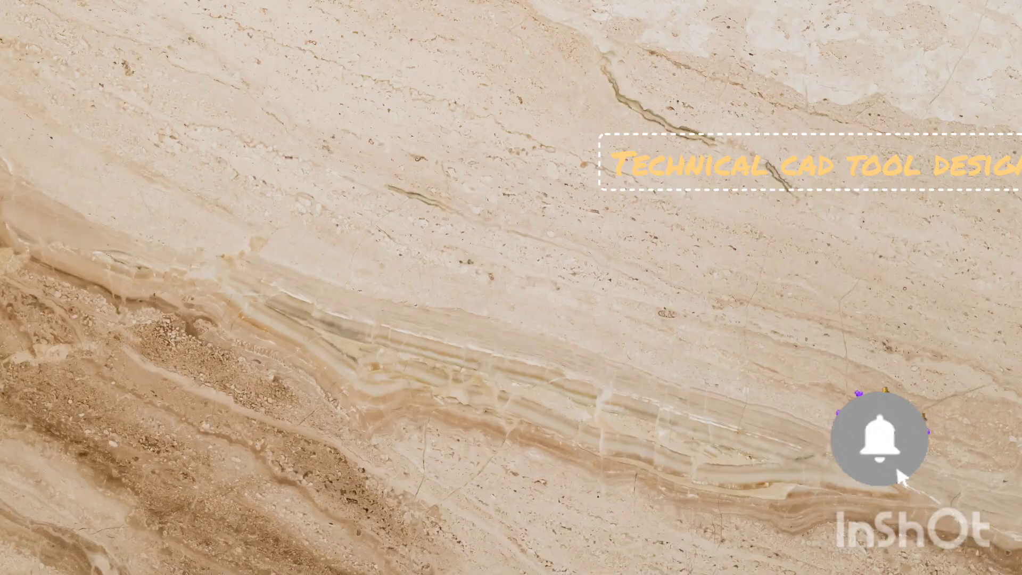